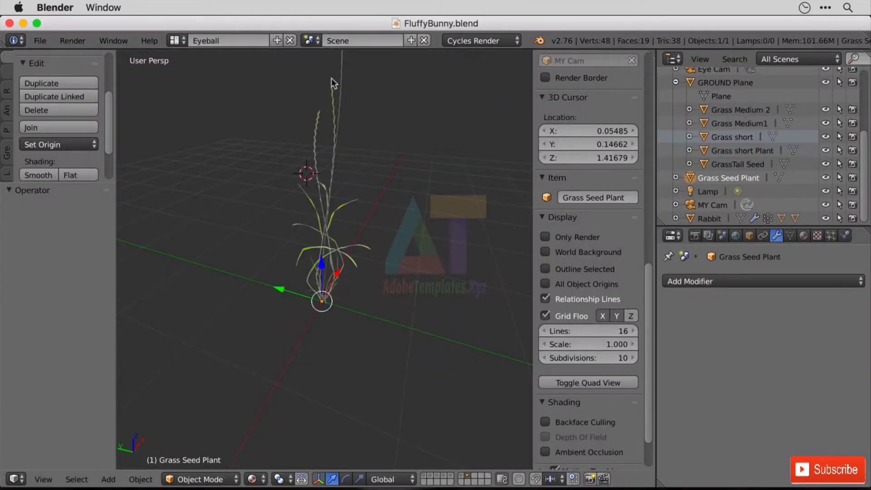
# Parent Grass Seed Plant to GROUND Plane, and additionally display the scene layer that holds the ground
pyautogui.moveTo(292, 252); pyautogui.dragTo(349, 286, button='middle')
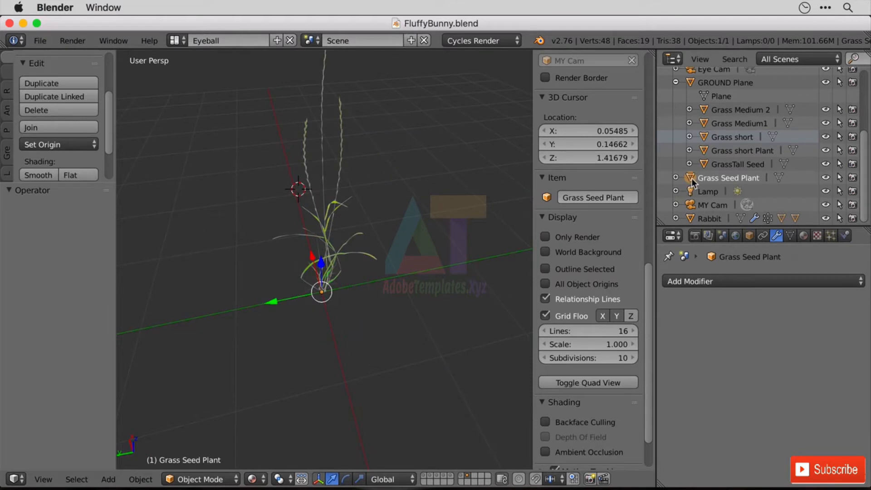
pyautogui.moveTo(692, 183); pyautogui.dragTo(720, 83)
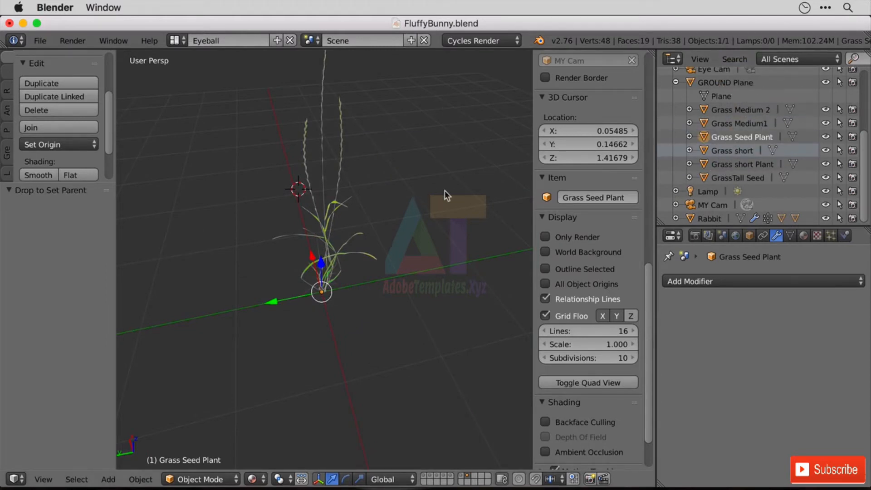
pyautogui.click(731, 83)
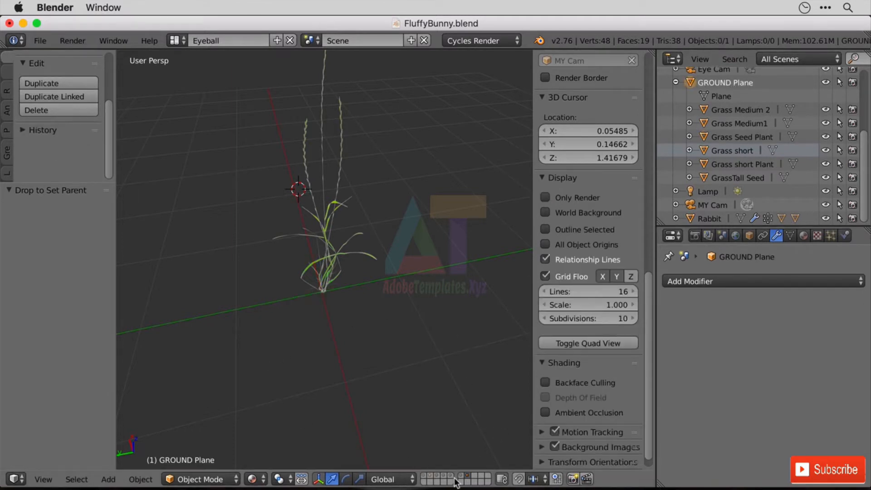
pyautogui.keyDown('shift'); pyautogui.click(435, 480); pyautogui.keyUp('shift')
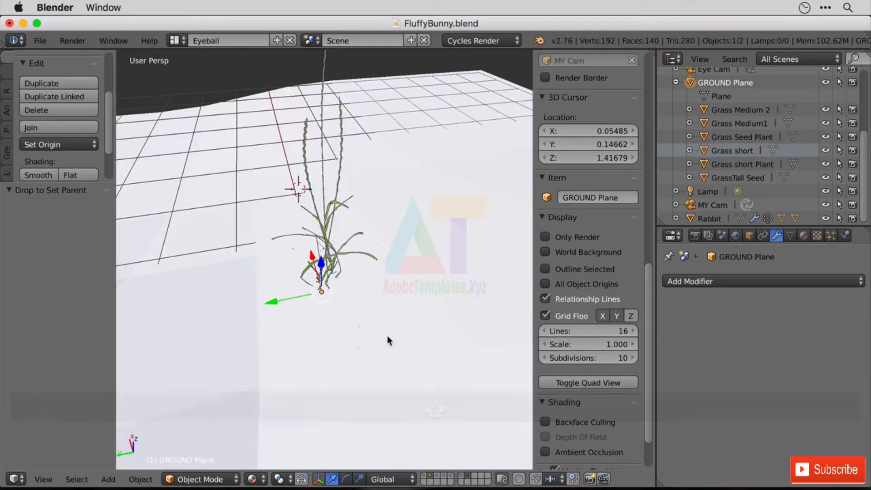
pyautogui.scroll(-9, 387, 336)
pyautogui.scroll(8, 382, 325)
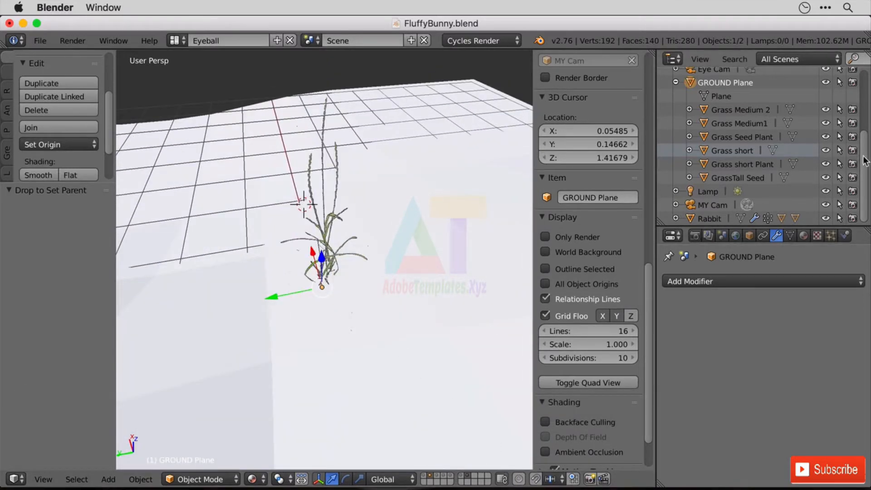
# Add a particle system to the Grass short object and name it Grass Short
pyautogui.click(833, 236)
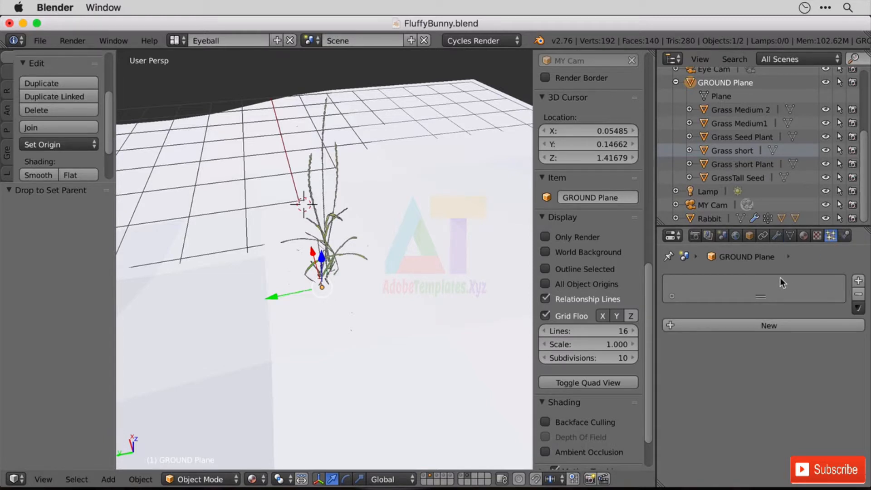
pyautogui.click(742, 151)
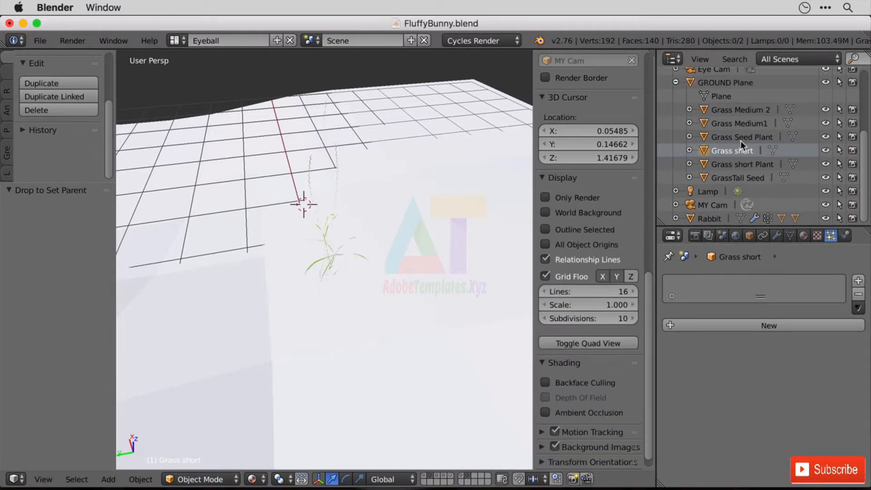
pyautogui.click(741, 138)
pyautogui.click(747, 164)
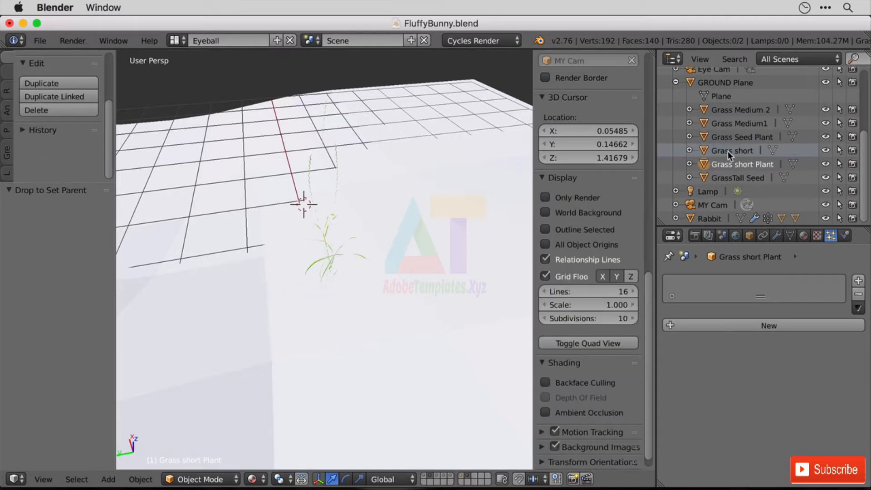
pyautogui.click(728, 152)
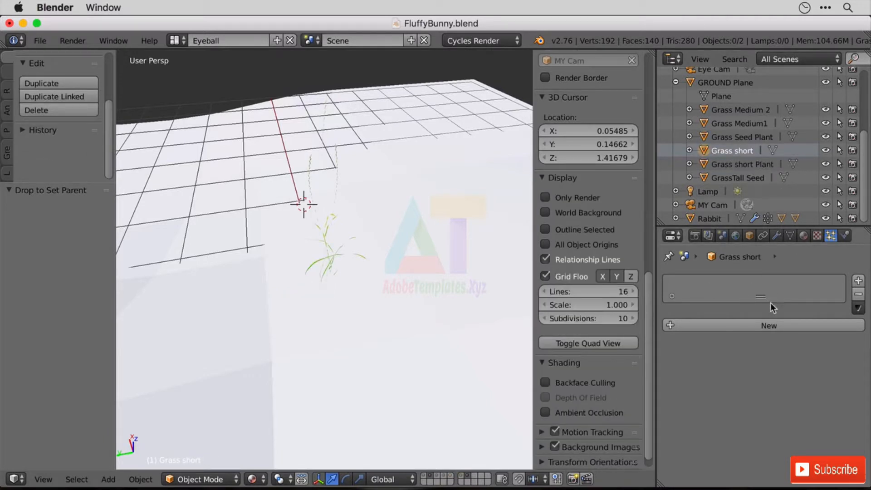
pyautogui.click(859, 281)
pyautogui.doubleClick(720, 285)
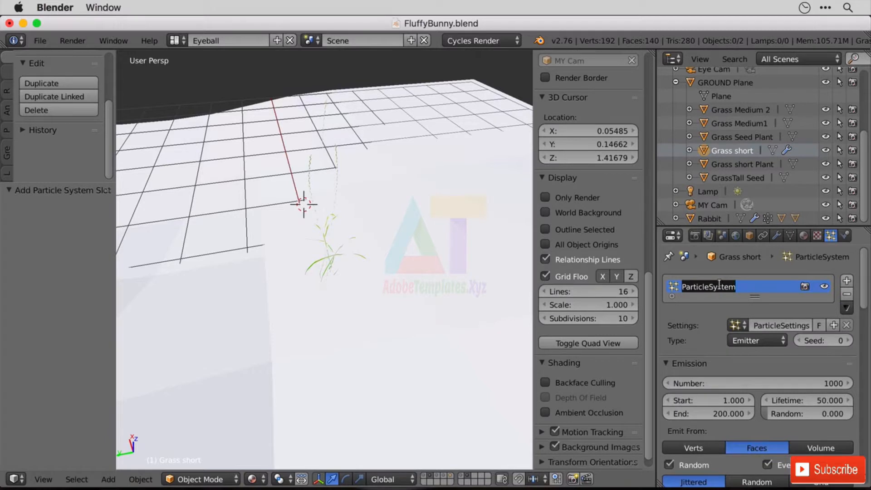
pyautogui.write('Grass')
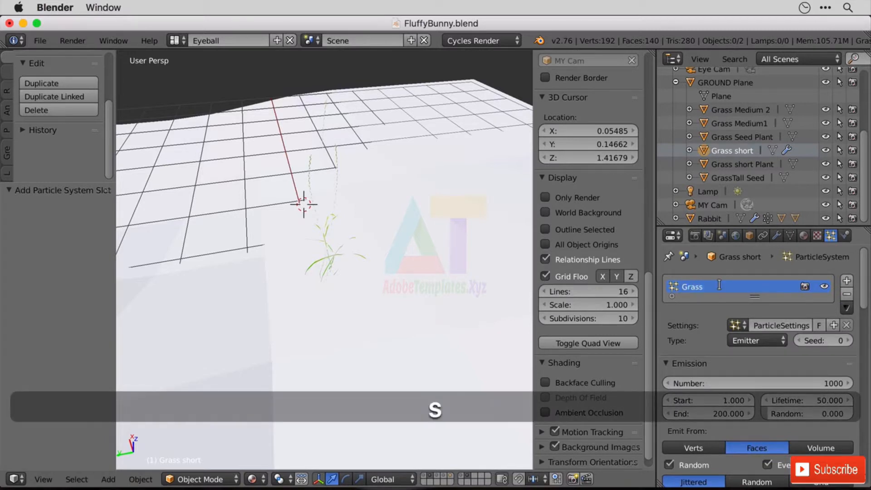
pyautogui.write(' Short')
pyautogui.press('Return')
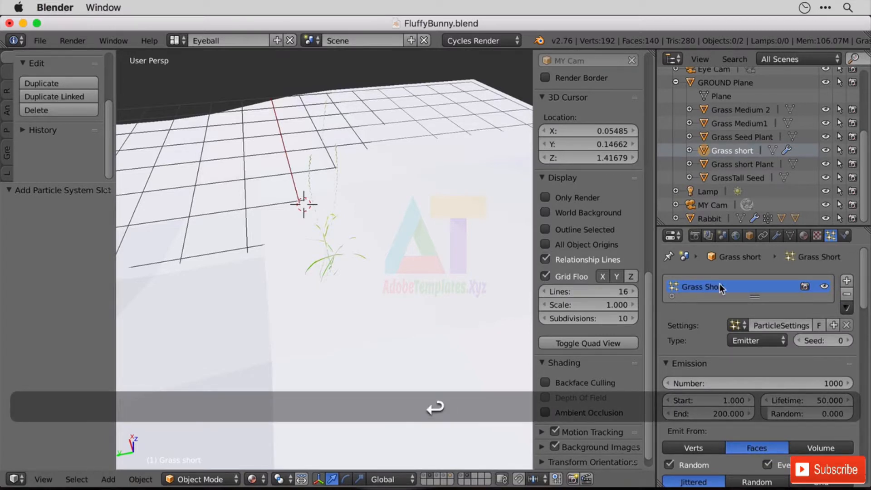
# Rename the particle settings as Grass Shot and set the particle type to Hair
pyautogui.click(780, 325)
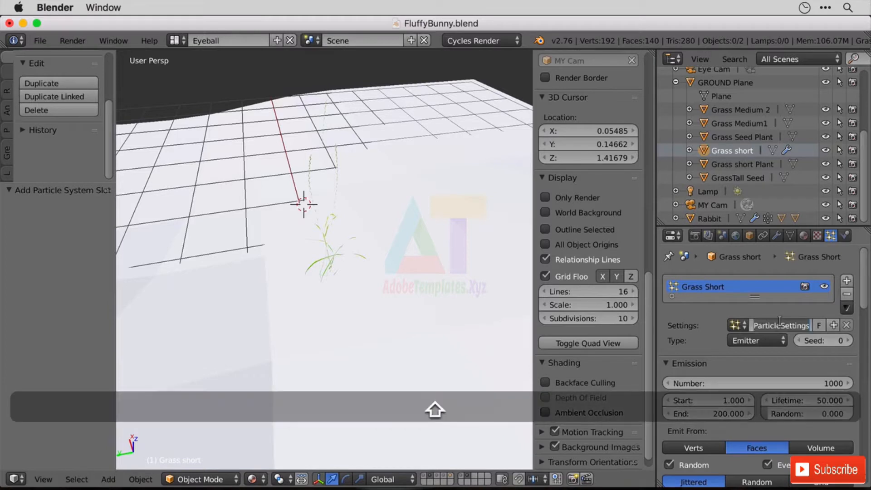
pyautogui.write('Grass Sho')
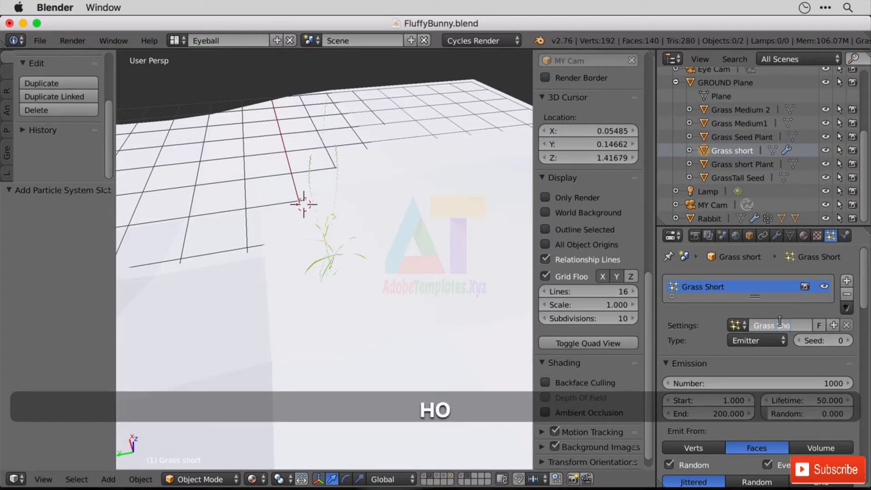
pyautogui.write('rt')
pyautogui.press('BackSpace')
pyautogui.write('t')
pyautogui.press('Return')
pyautogui.click(766, 341)
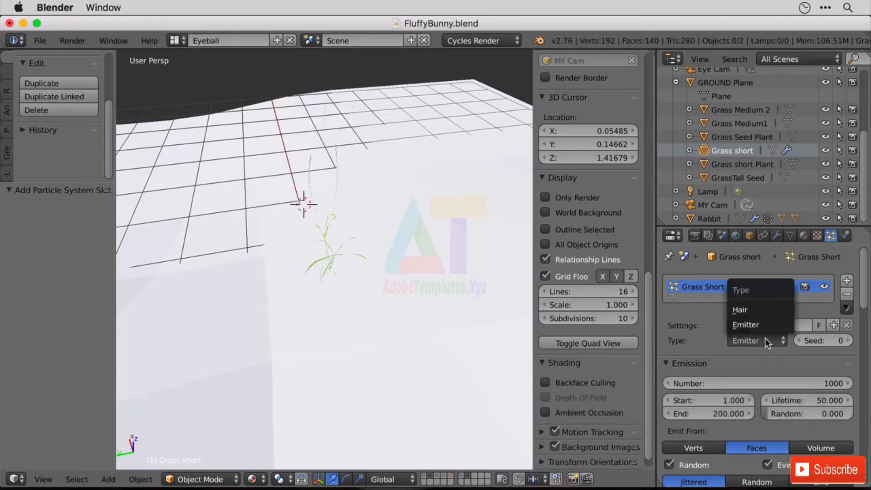
pyautogui.click(764, 309)
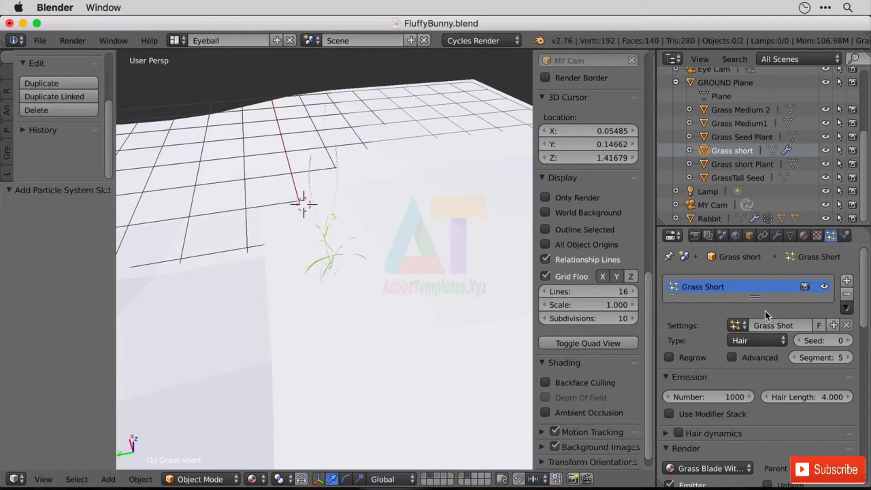
# Apply smooth shading to the GROUND Plane
pyautogui.moveTo(409, 262); pyautogui.dragTo(271, 237, button='middle')
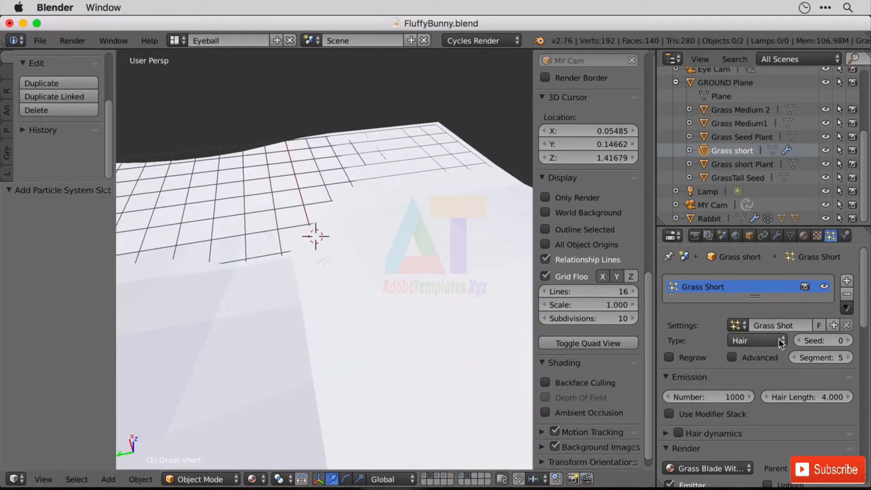
pyautogui.scroll(-5, 779, 338)
pyautogui.moveTo(454, 273); pyautogui.dragTo(318, 178, button='middle')
pyautogui.rightClick(442, 260)
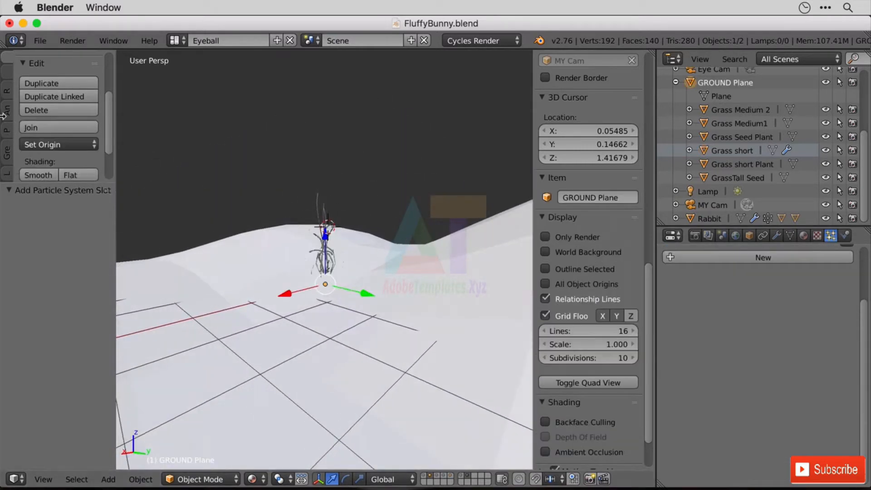
pyautogui.click(40, 175)
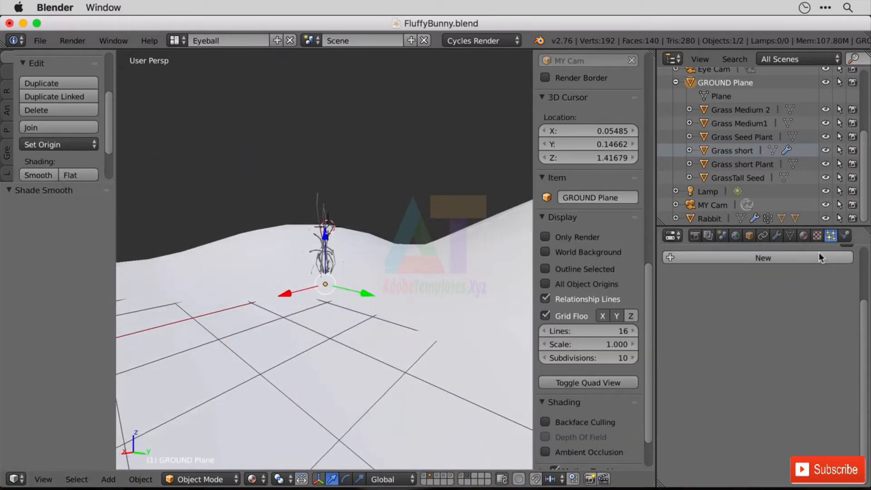
# Remove the Grass Short particle system from the Grass short object
pyautogui.rightClick(691, 81)
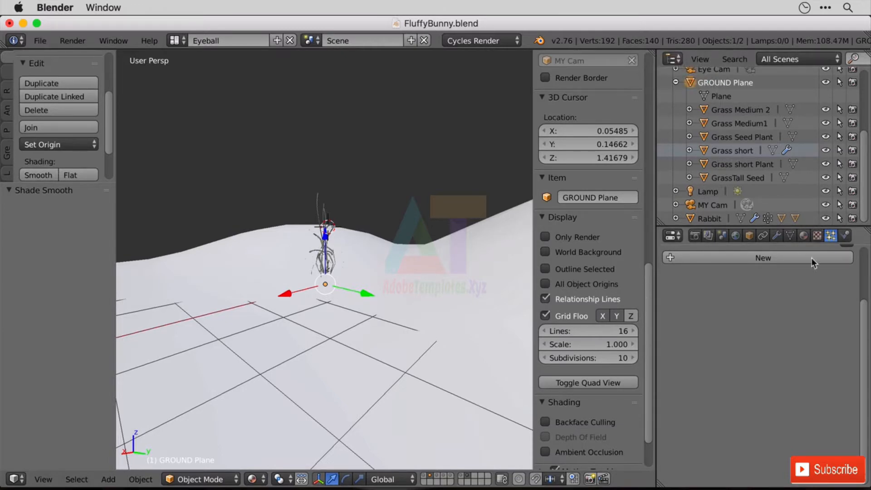
pyautogui.scroll(4, 826, 273)
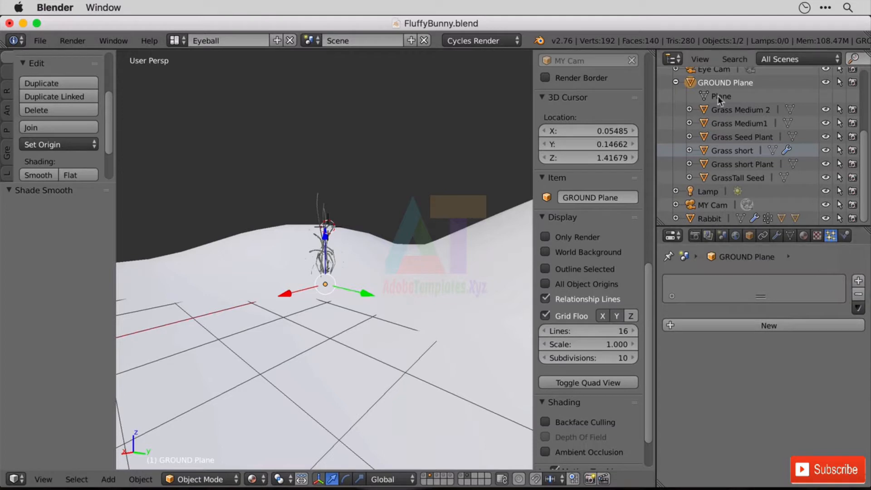
pyautogui.click(729, 163)
pyautogui.click(725, 175)
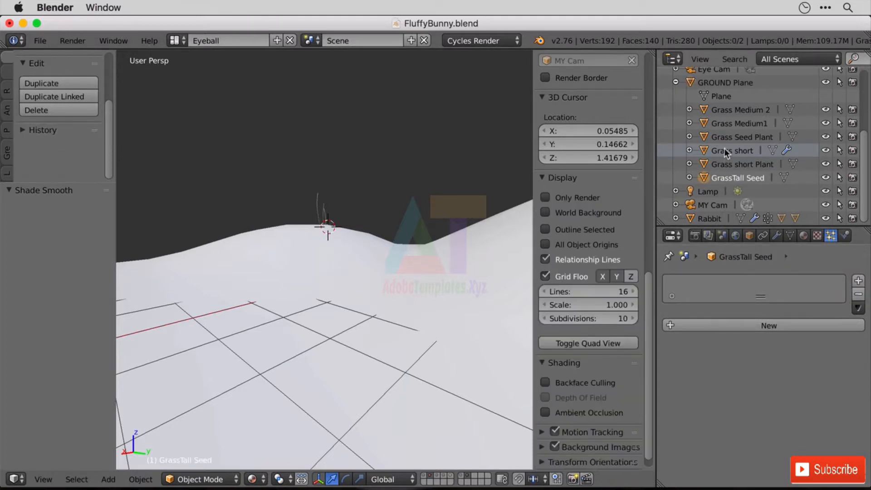
pyautogui.click(725, 149)
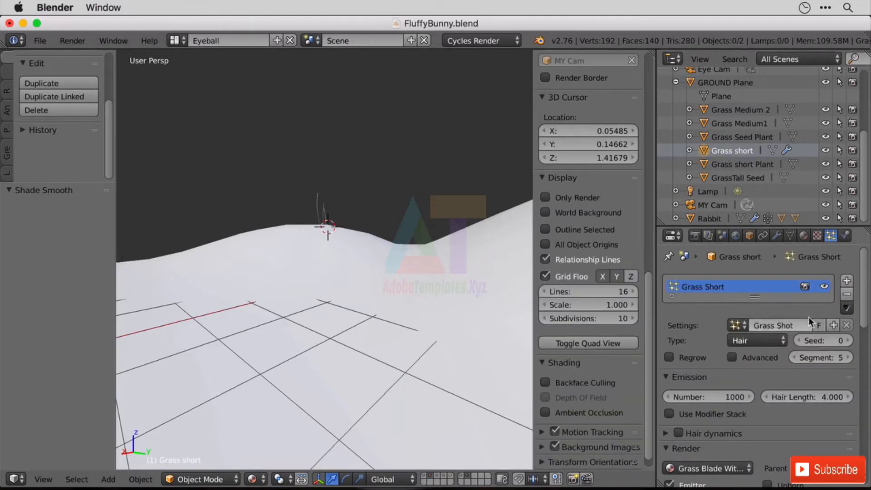
pyautogui.click(847, 298)
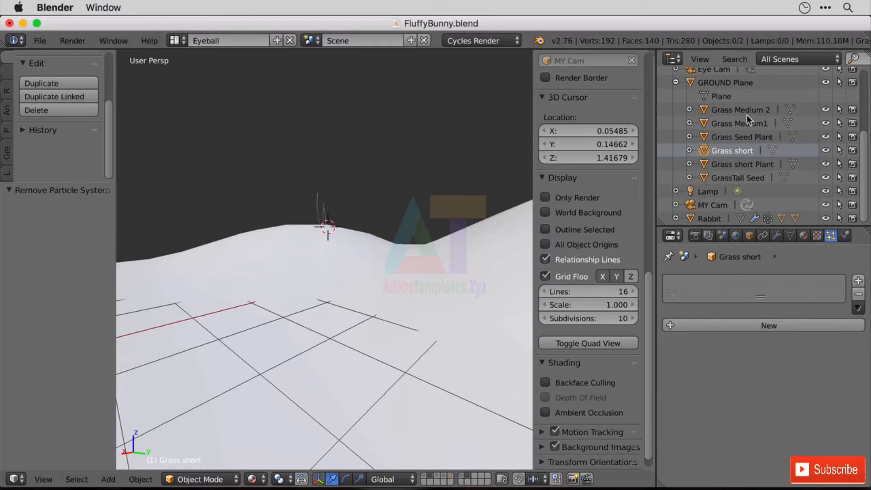
# Add a particle system to GROUND Plane and assign it the existing Grass Shot settings
pyautogui.click(722, 82)
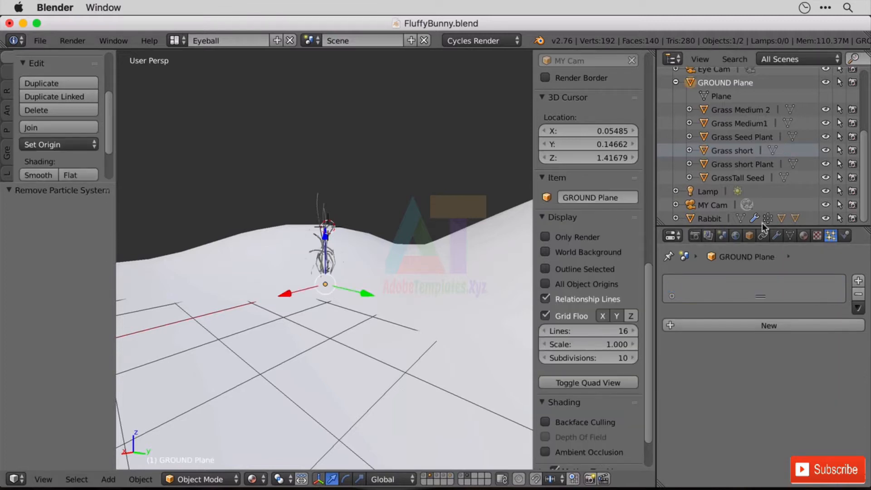
pyautogui.click(859, 281)
pyautogui.click(738, 325)
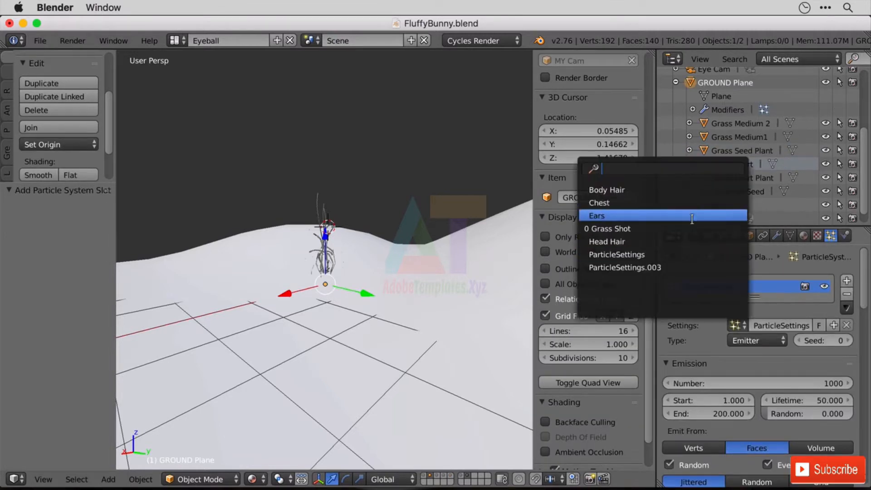
pyautogui.click(593, 228)
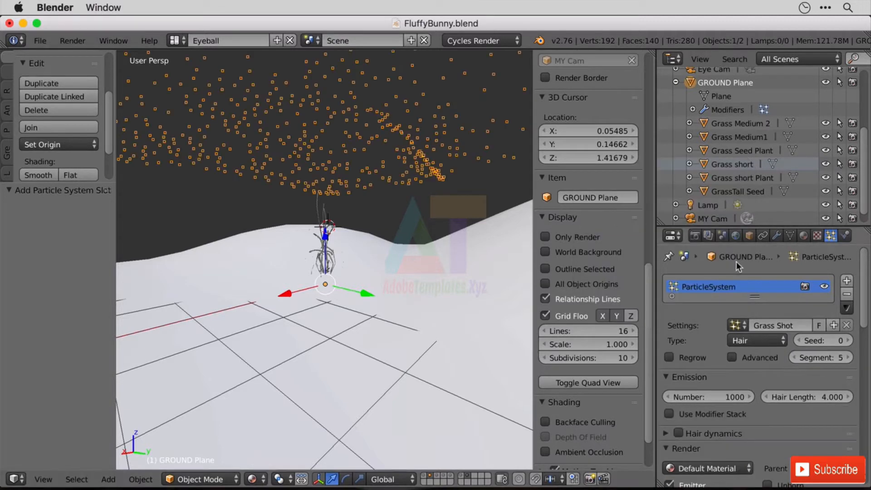
# Render the ground's particles as an object, using Grass short as the dupli object
pyautogui.scroll(-10, 764, 358)
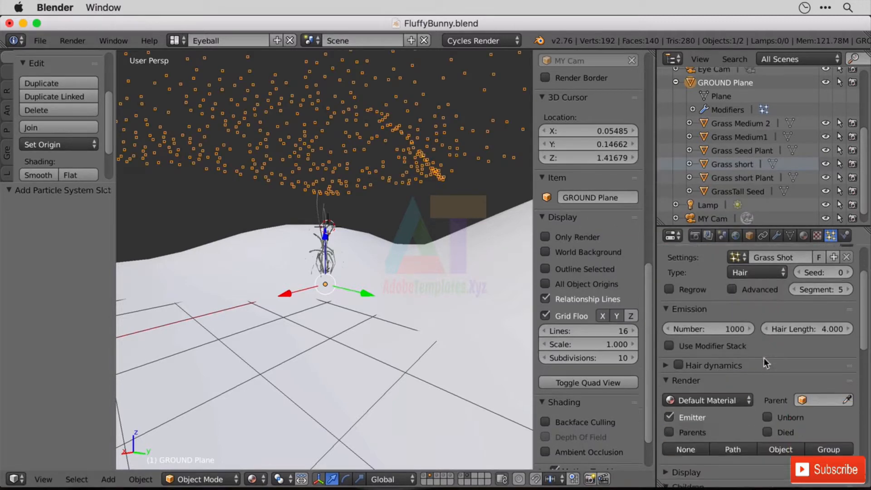
pyautogui.click(776, 314)
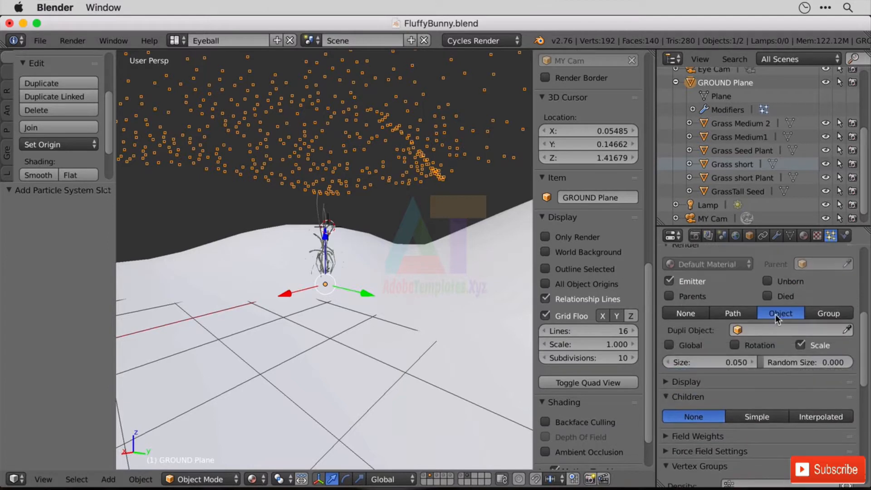
pyautogui.click(766, 330)
pyautogui.scroll(-1, 765, 445)
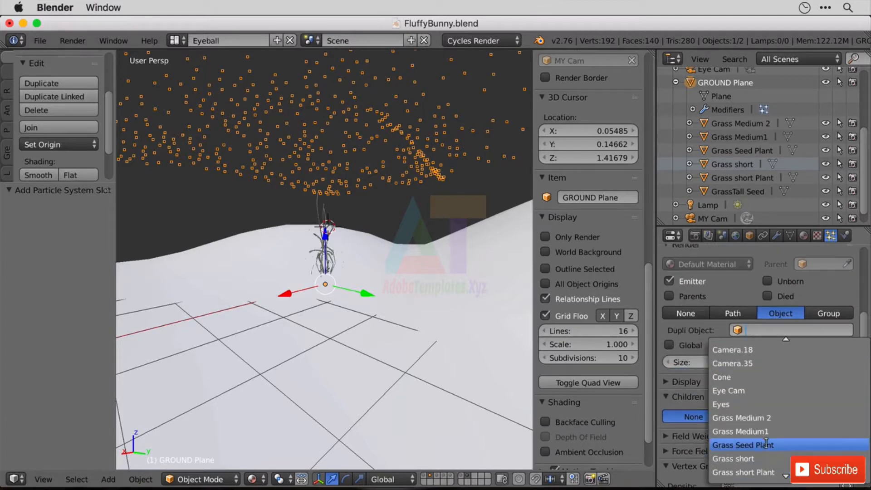
pyautogui.click(763, 459)
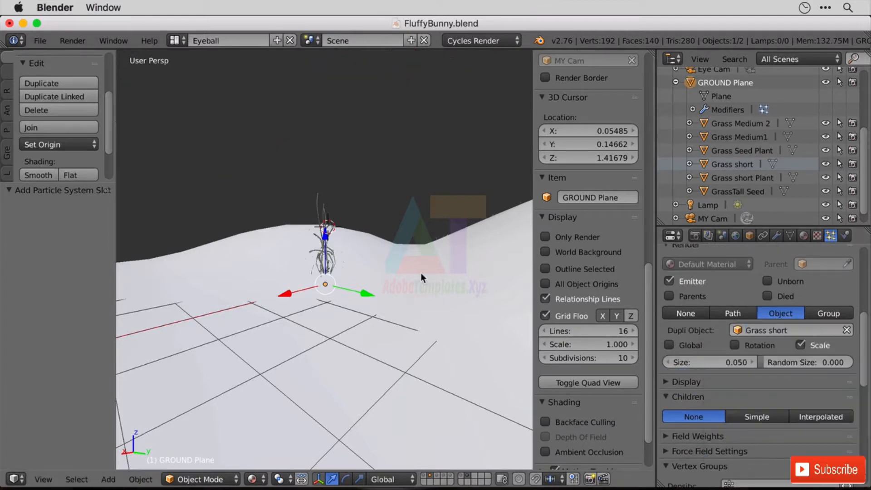
# Set the hair length of the ground's particle system to 1.000
pyautogui.scroll(4, 771, 345)
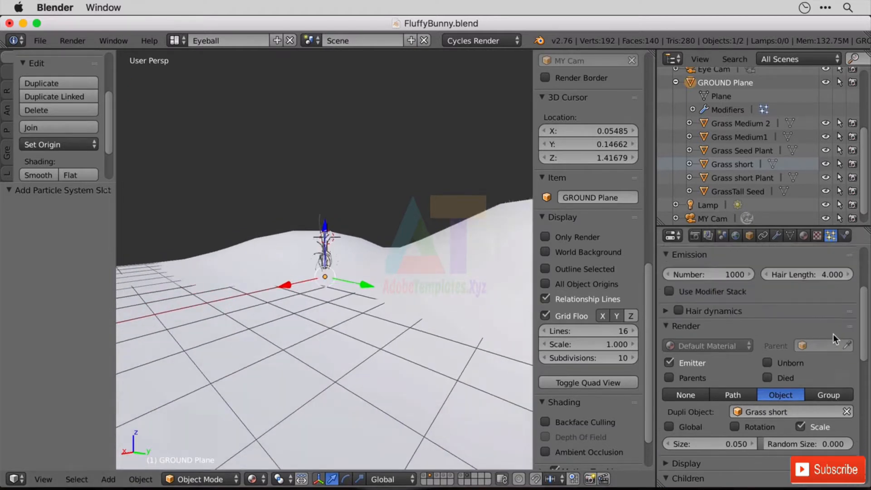
pyautogui.click(825, 316)
pyautogui.write('5')
pyautogui.press('Return')
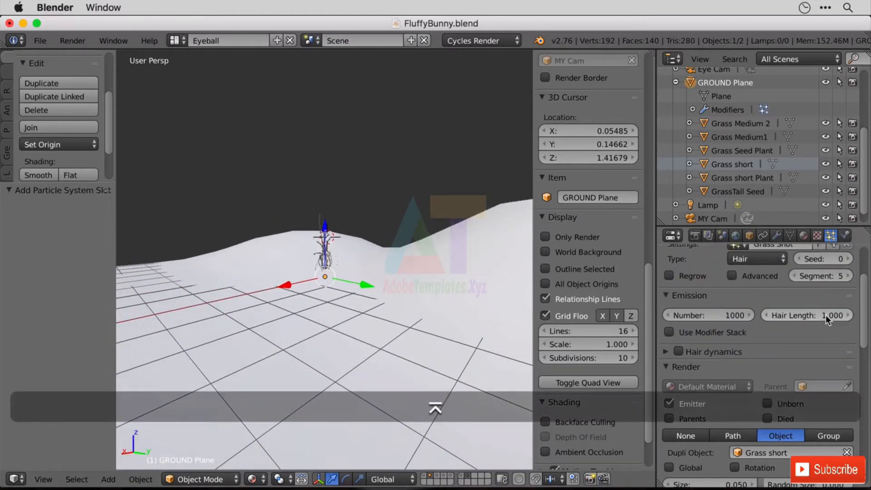
# Set the render size of the ground's grass particles to 1.000 and view the grass on the terrain
pyautogui.scroll(-6, 756, 370)
pyautogui.scroll(-1, 756, 370)
pyautogui.click(726, 363)
pyautogui.write('1')
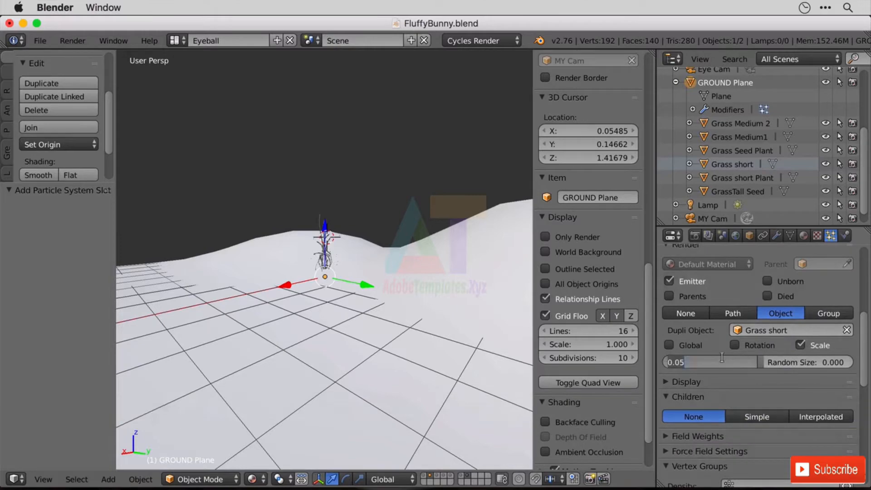
pyautogui.press('Return')
pyautogui.moveTo(287, 274); pyautogui.dragTo(345, 298, button='middle')
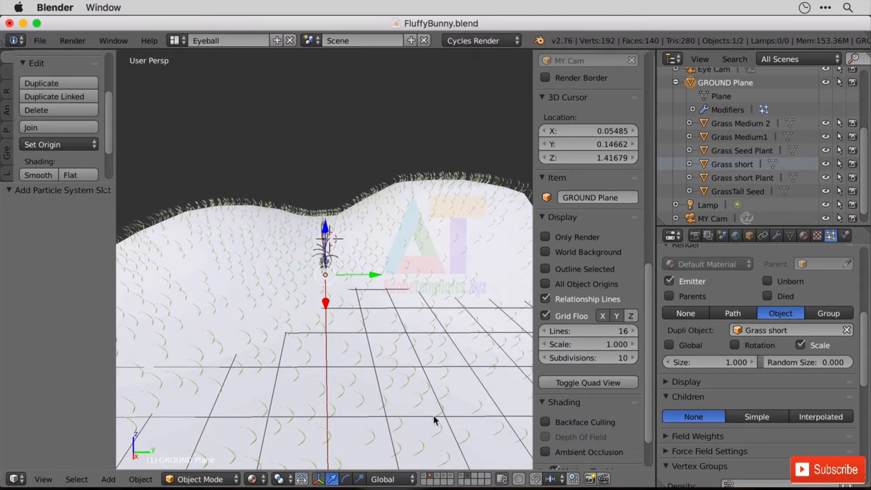
# Generate interpolated children for the ground's grass particles and set their render amount to 10
pyautogui.scroll(-4, 785, 372)
pyautogui.click(819, 362)
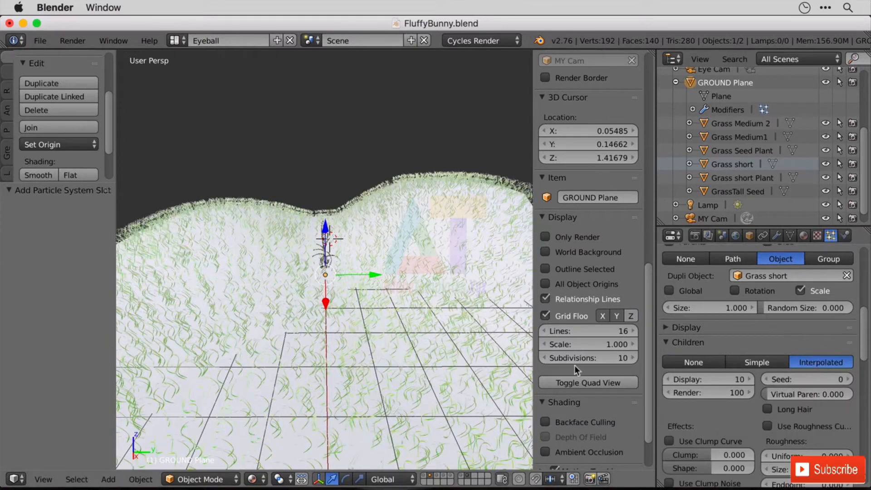
pyautogui.click(738, 392)
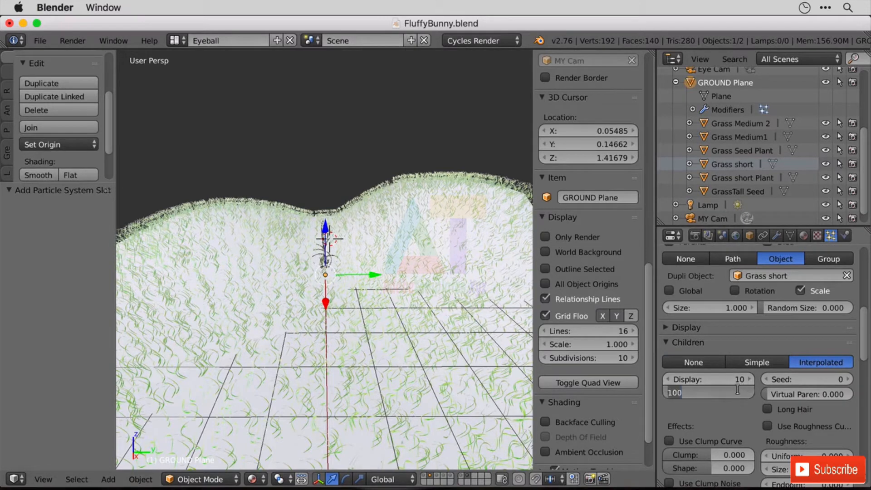
pyautogui.write('10')
pyautogui.press('Return')
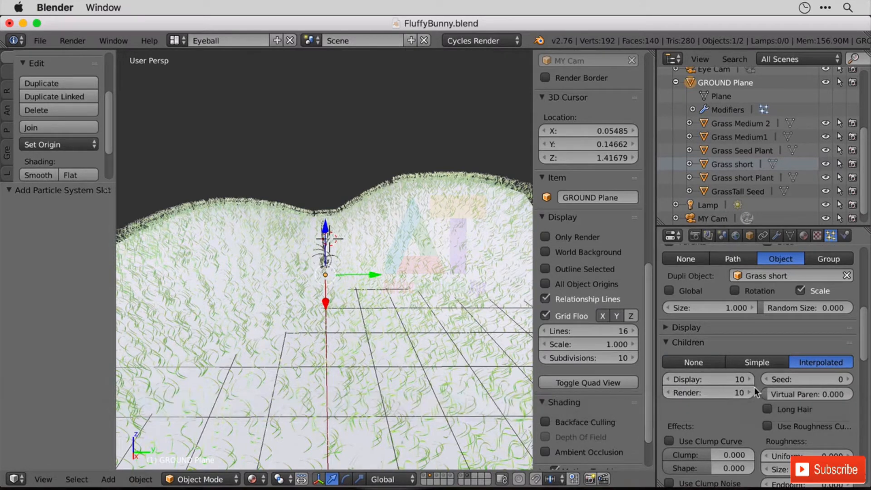
pyautogui.moveTo(390, 327); pyautogui.dragTo(399, 312, button='middle')
# Set the children's uniform roughness to 0.008 with size 0.946, and the particles' random size to 1.000
pyautogui.scroll(-5, 785, 407)
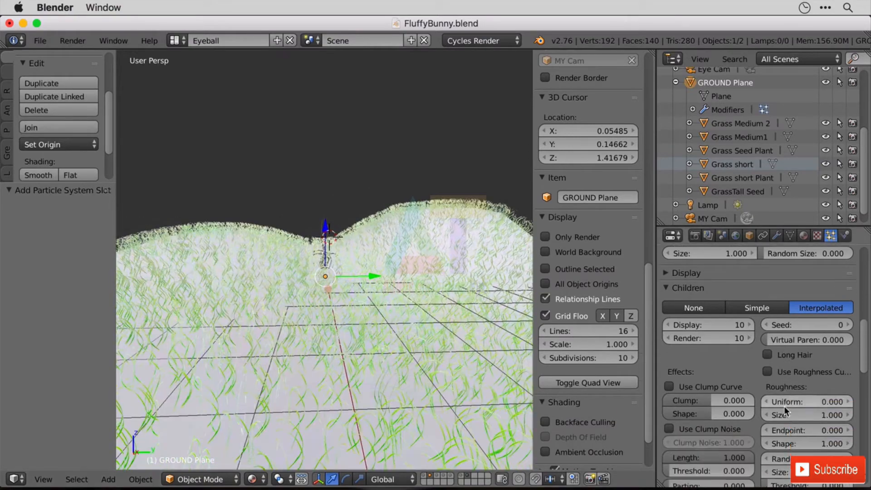
pyautogui.moveTo(806, 390); pyautogui.dragTo(819, 401)
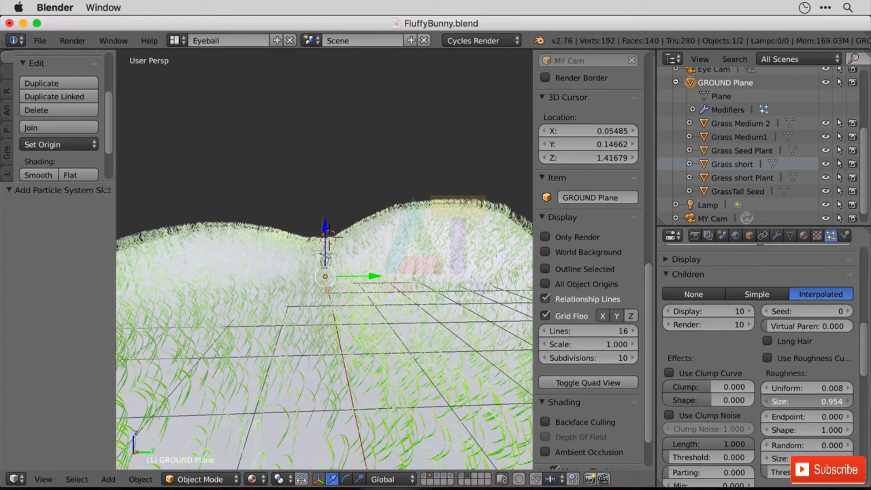
pyautogui.scroll(7, 794, 326)
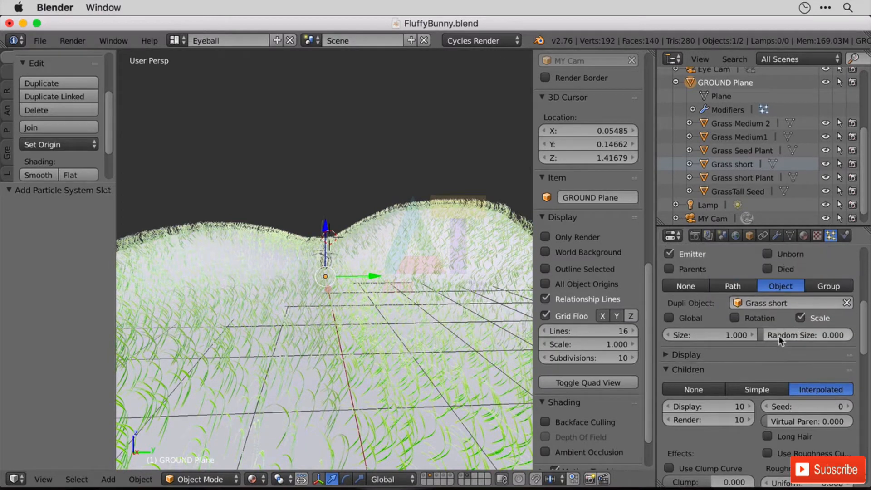
pyautogui.moveTo(777, 336); pyautogui.dragTo(812, 337)
# Set the children's random roughness to 0.224 with a threshold of 0.315
pyautogui.scroll(-9, 743, 353)
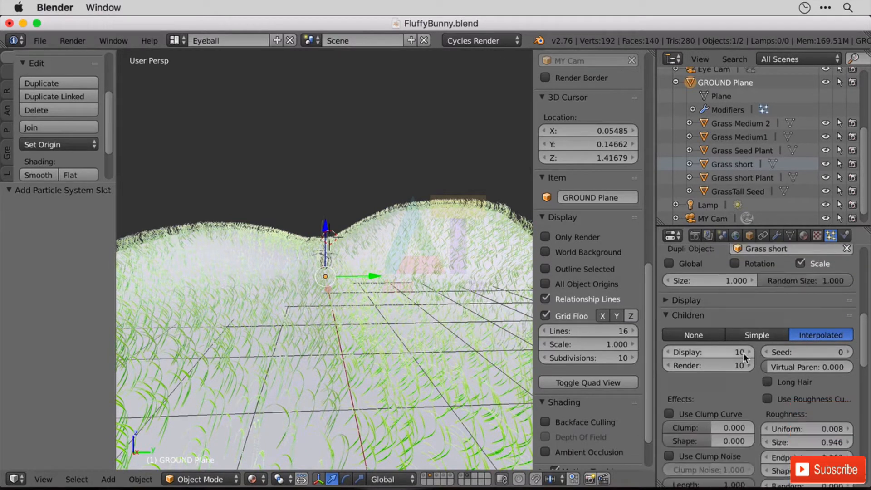
pyautogui.moveTo(784, 378); pyautogui.dragTo(816, 404)
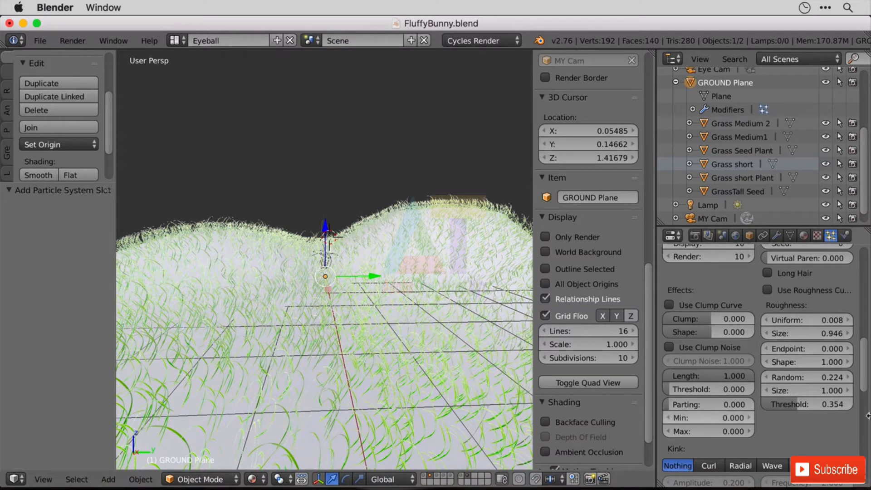
pyautogui.moveTo(821, 403); pyautogui.dragTo(802, 400)
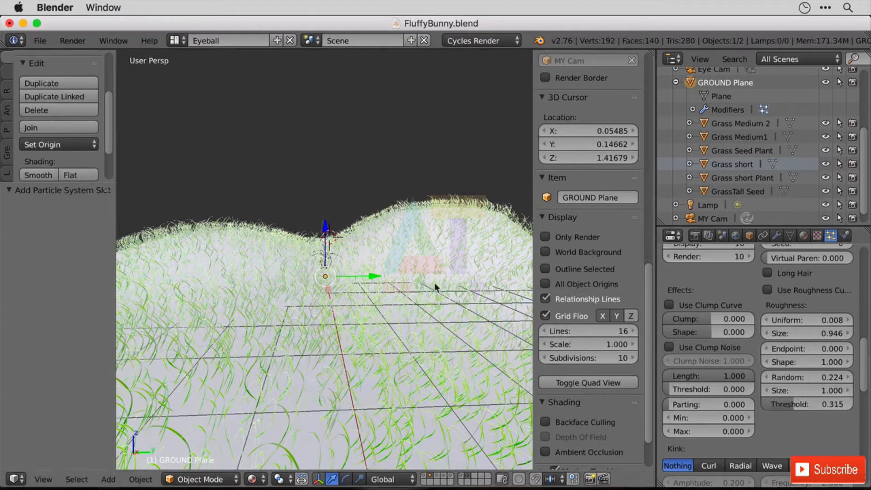
pyautogui.moveTo(435, 286)
pyautogui.mouseDown(button='middle')
pyautogui.moveTo(462, 305)
pyautogui.moveTo(415, 284)
pyautogui.moveTo(435, 301)
pyautogui.mouseUp(button='middle')
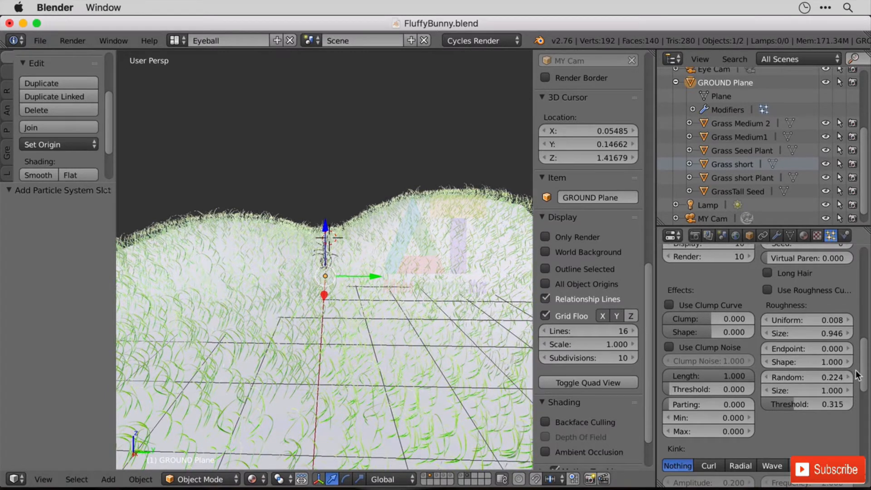
# Add a second particle system to GROUND Plane and rename the first one as Short Grass
pyautogui.moveTo(867, 377); pyautogui.dragTo(869, 278)
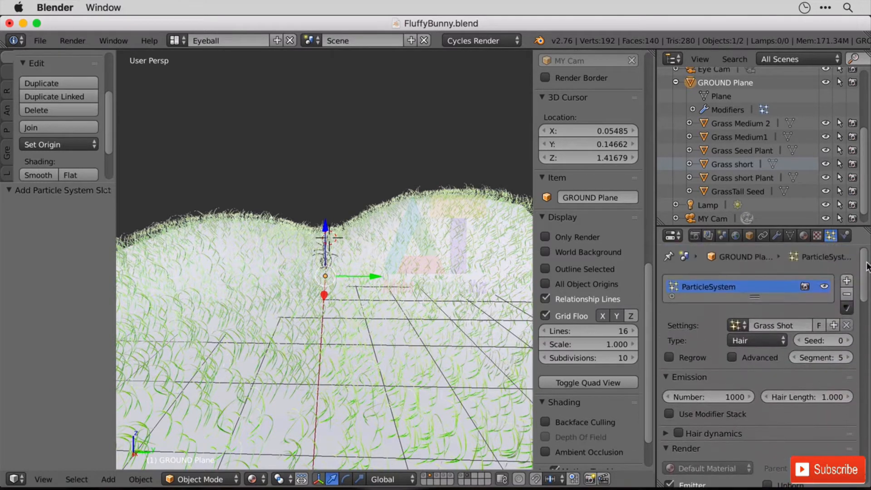
pyautogui.click(847, 280)
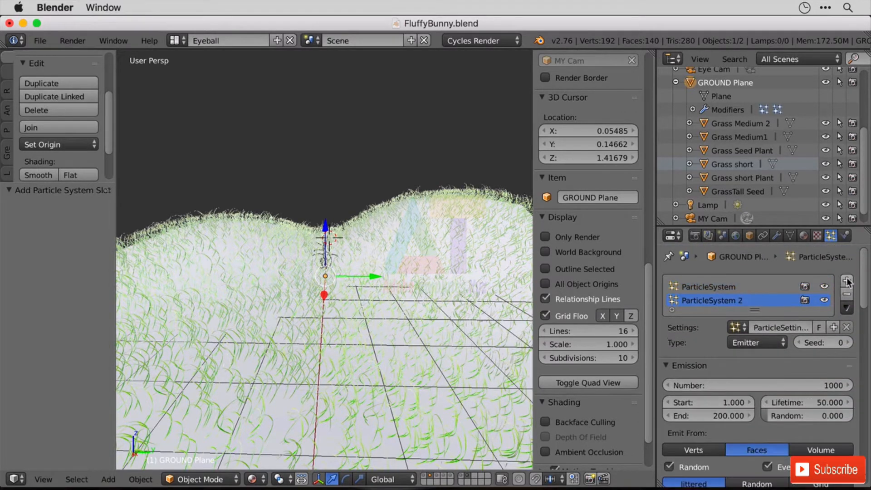
pyautogui.doubleClick(710, 287)
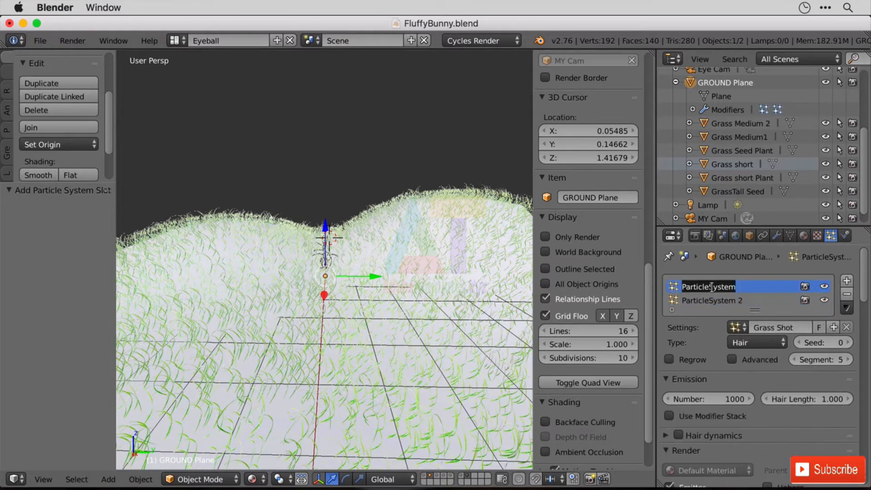
pyautogui.write('Short ')
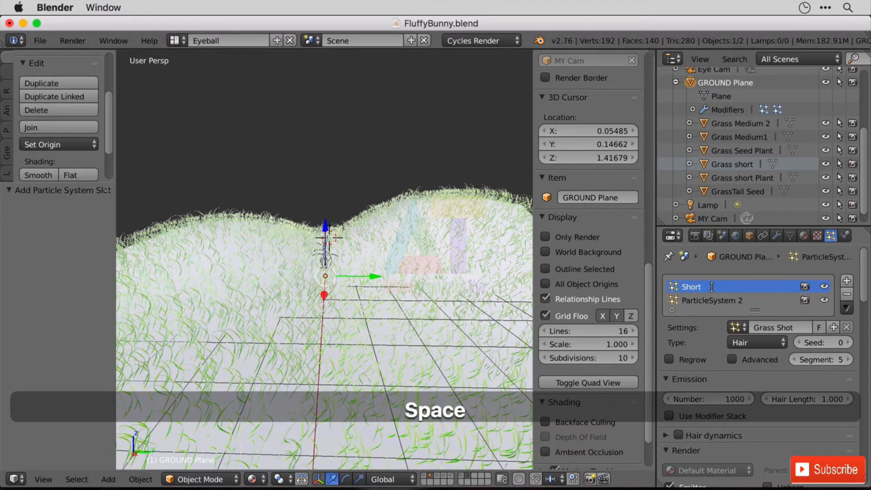
pyautogui.write('Grass')
pyautogui.press('Return')
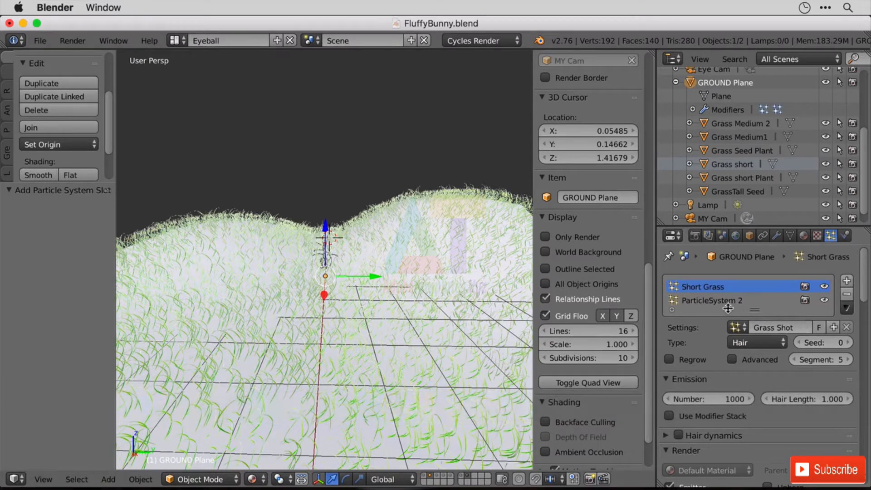
# Rename the second particle system of the ground as Medium Grass
pyautogui.click(730, 300)
pyautogui.doubleClick(730, 301)
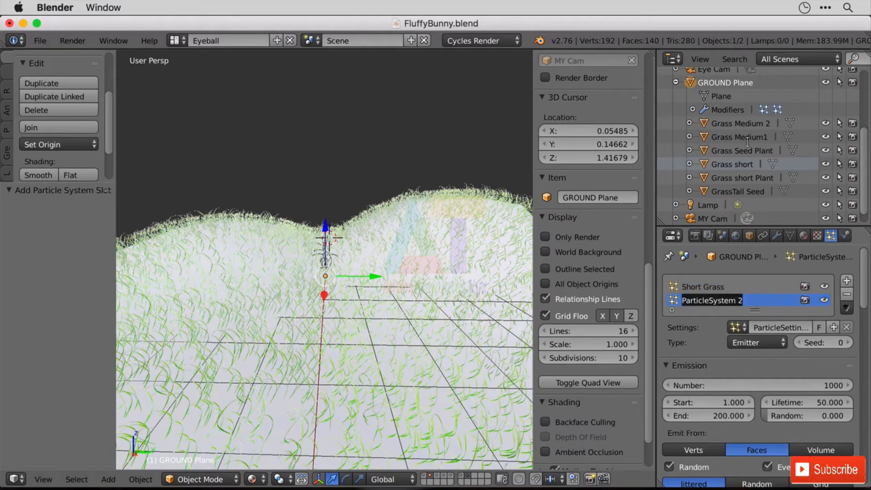
pyautogui.write('Me')
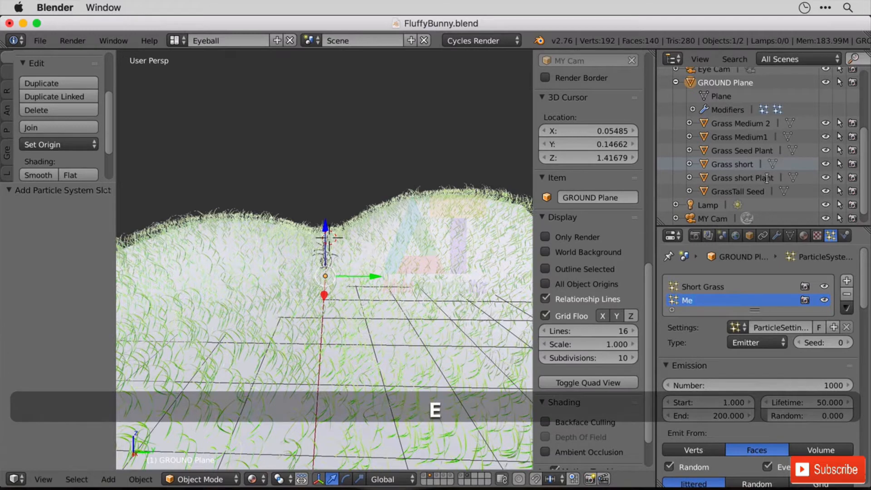
pyautogui.write('dium Grass')
pyautogui.press('Return')
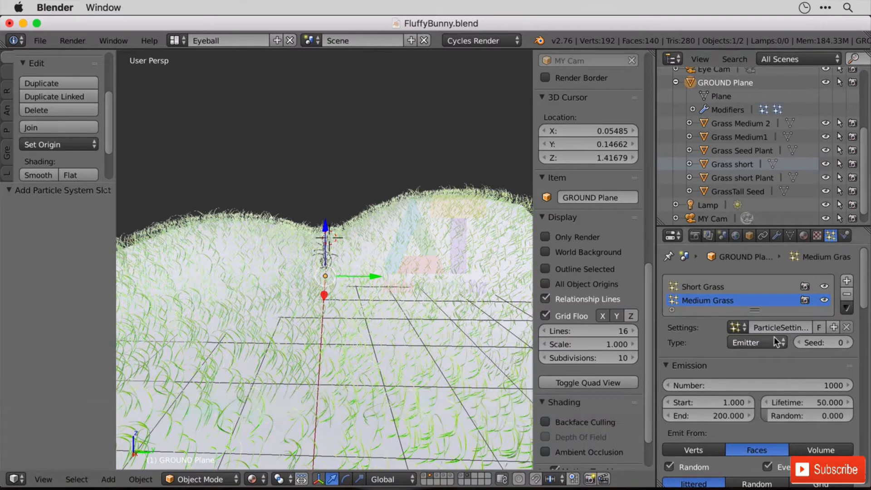
# Give the Medium Grass system its own single-user copy of the Grass Shot settings, named Medium Grass
pyautogui.click(737, 328)
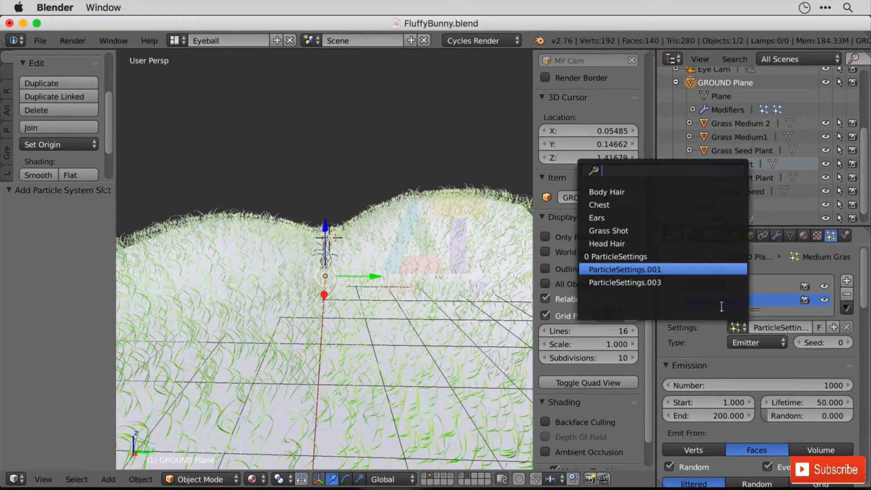
pyautogui.click(630, 231)
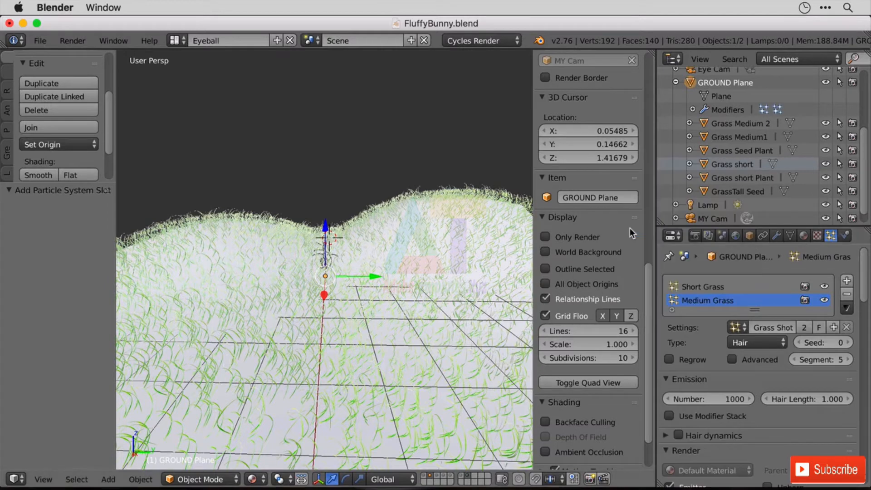
pyautogui.click(807, 325)
pyautogui.click(777, 327)
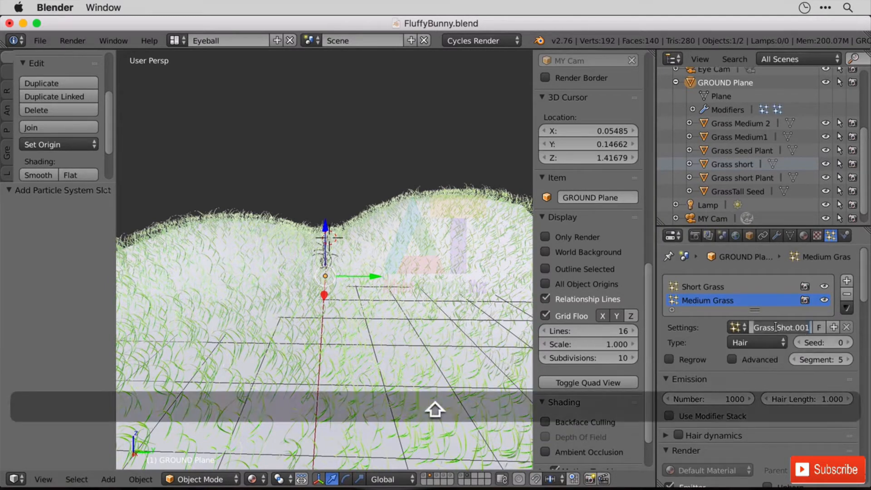
pyautogui.write('Medium Grass')
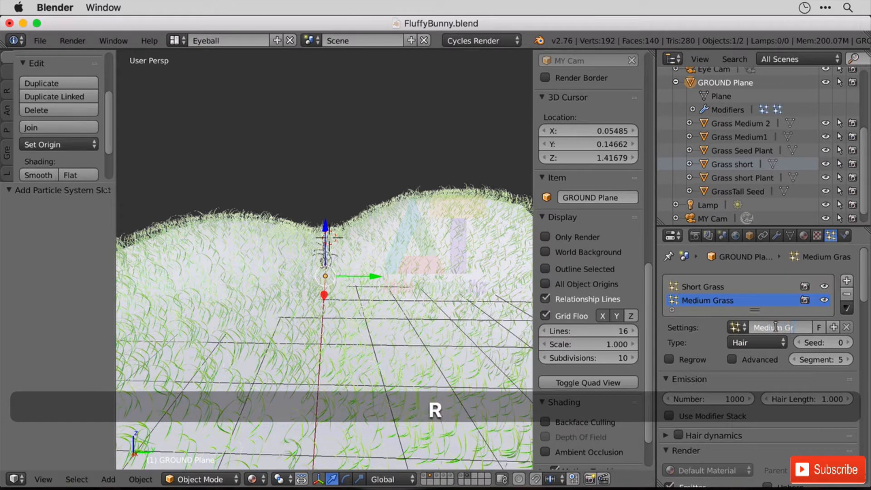
pyautogui.press('Return')
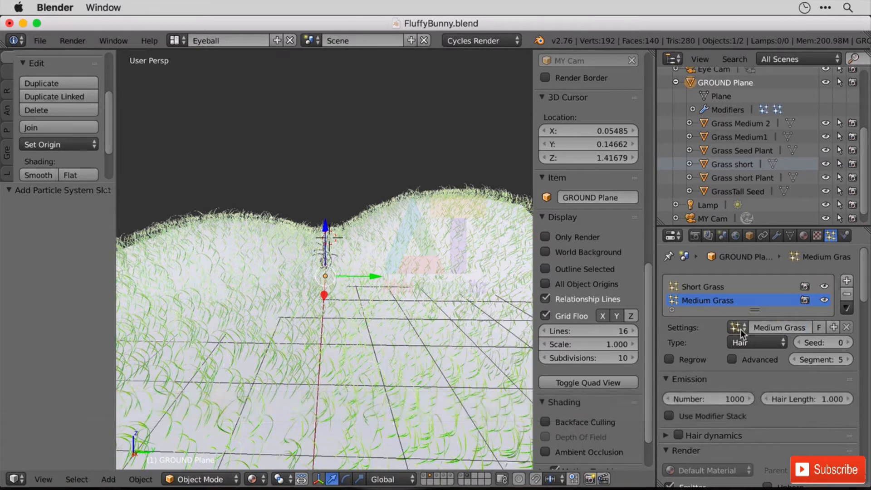
# Rename the particle settings used by the Short Grass system as Short Grass
pyautogui.click(712, 286)
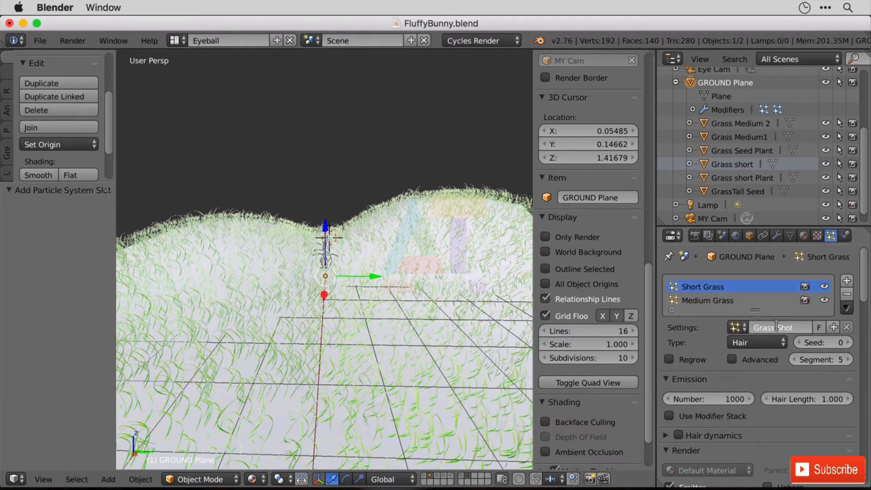
pyautogui.doubleClick(772, 328)
pyautogui.write('Shot')
pyautogui.press('BackSpace')
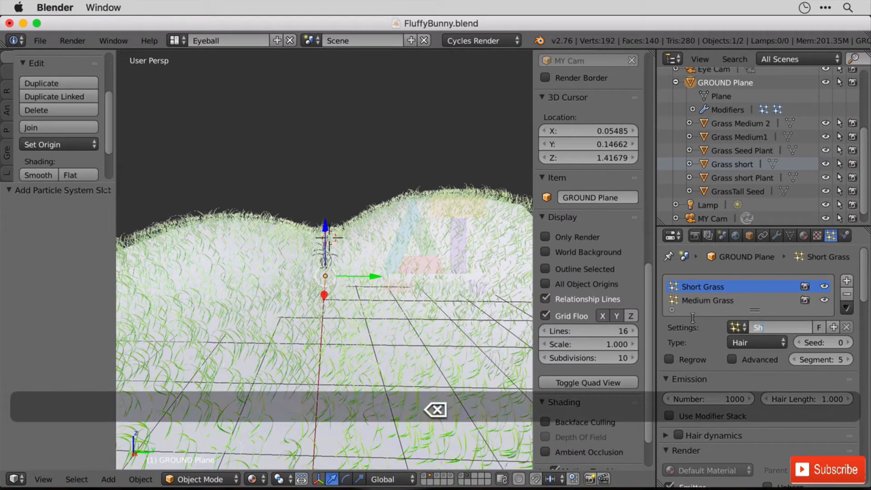
pyautogui.write('ort Gra')
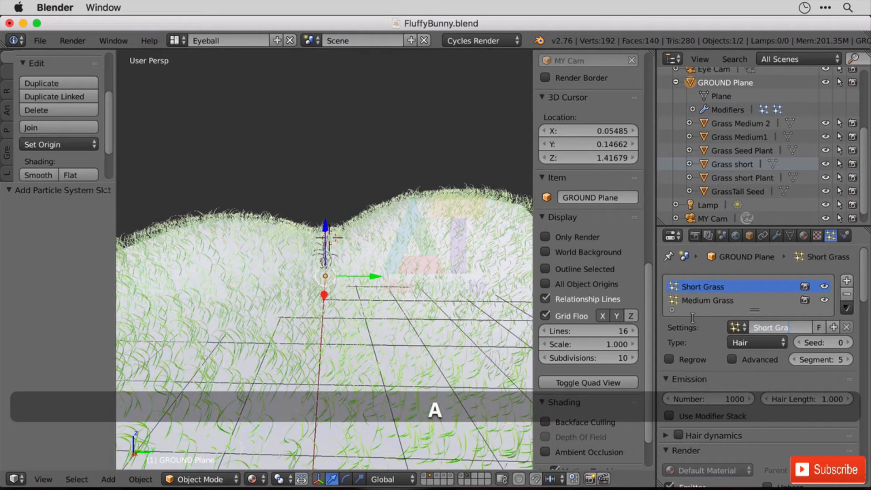
pyautogui.write('ss')
pyautogui.press('Return')
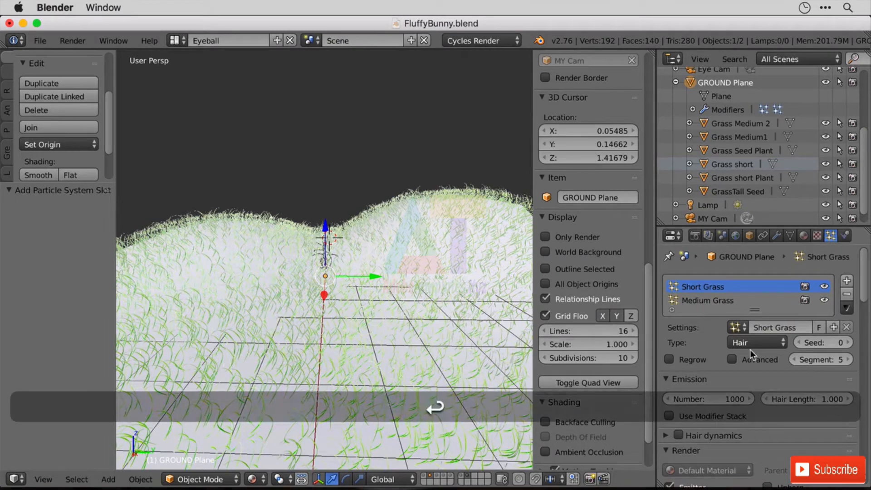
# Set the dupli object of the Medium Grass particle system to Grass Medium1
pyautogui.scroll(-1, 750, 349)
pyautogui.scroll(-2, 693, 317)
pyautogui.click(701, 259)
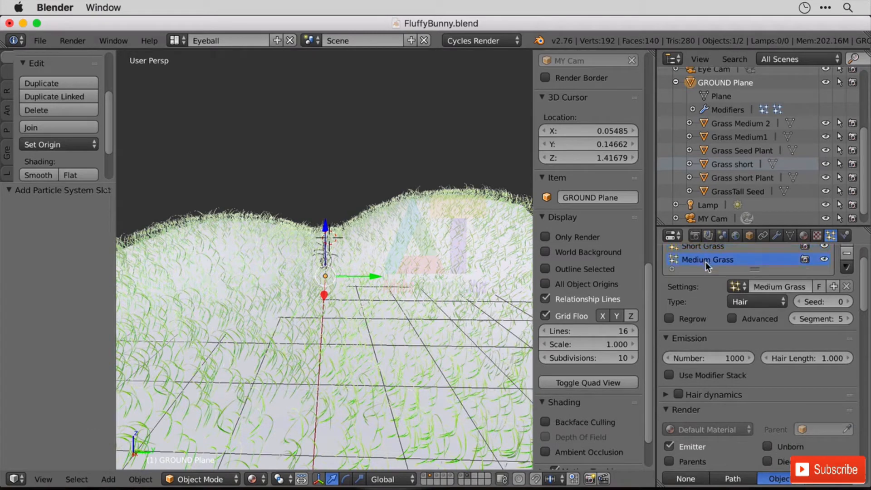
pyautogui.scroll(-3, 571, 376)
pyautogui.scroll(-15, 709, 377)
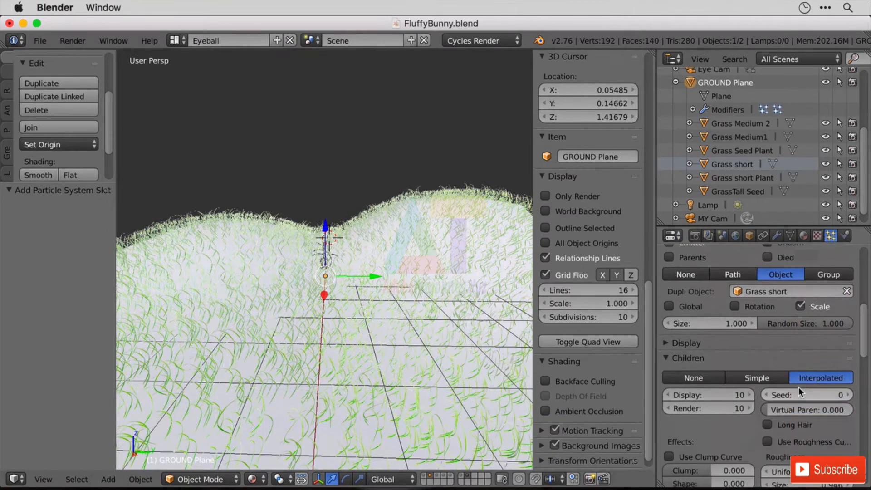
pyautogui.scroll(-5, 803, 387)
pyautogui.scroll(9, 803, 386)
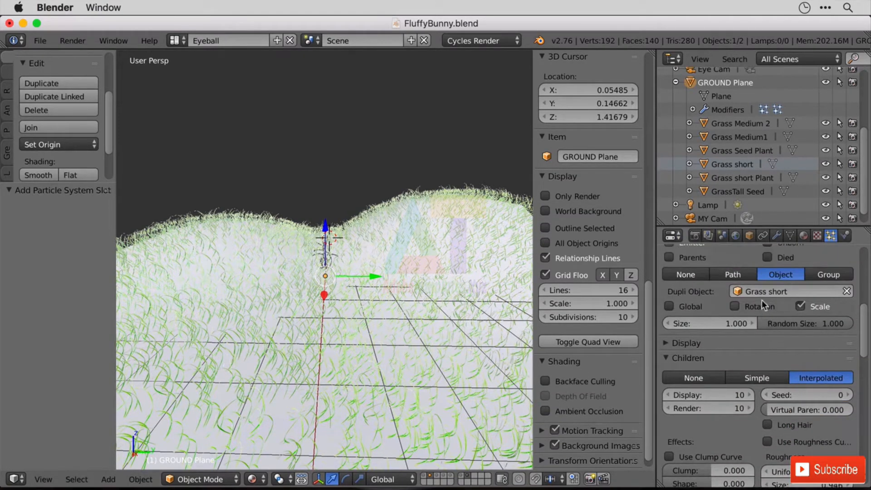
pyautogui.click(762, 291)
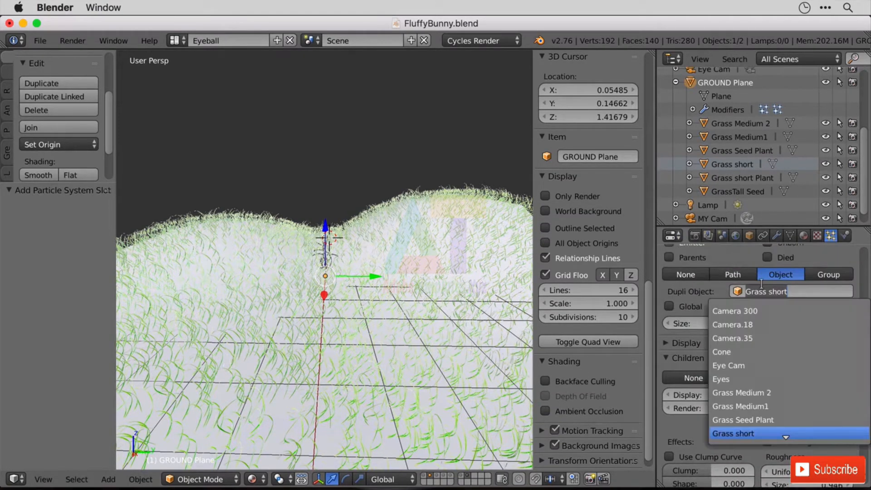
pyautogui.click(799, 406)
pyautogui.moveTo(376, 295); pyautogui.dragTo(392, 289, button='middle')
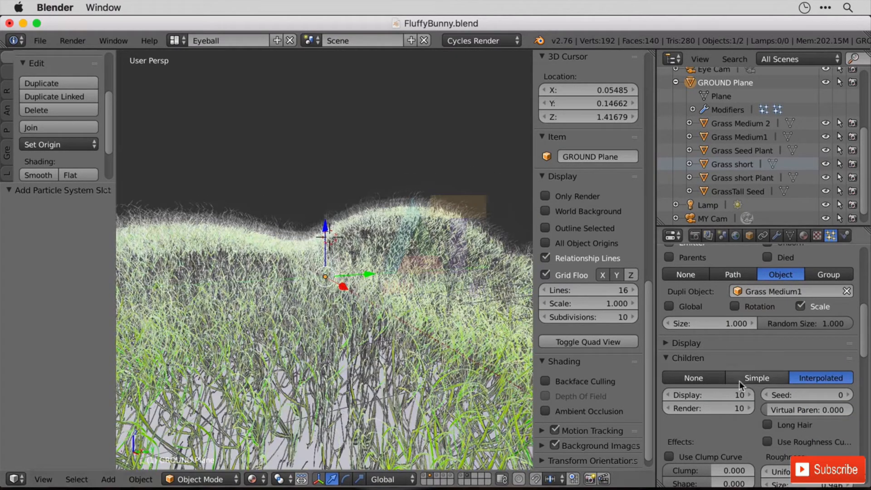
# Set the emission number of the Medium Grass particle system to 200
pyautogui.scroll(8, 739, 380)
pyautogui.scroll(2, 739, 378)
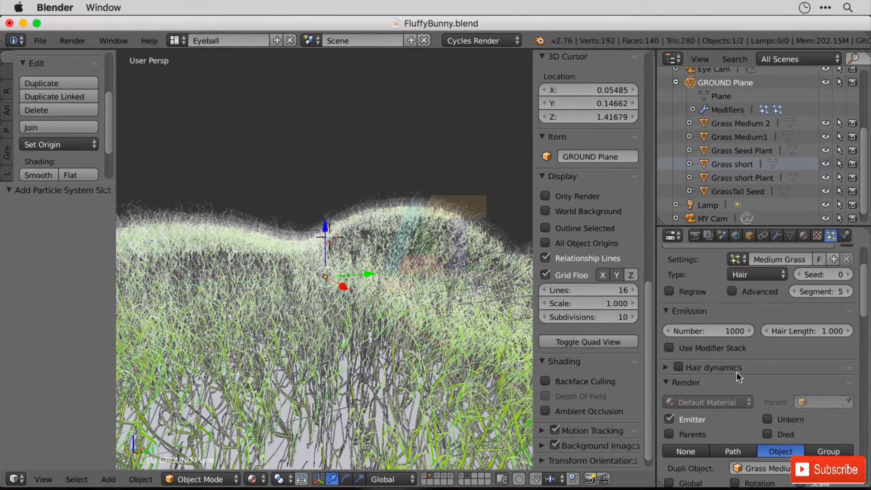
pyautogui.click(725, 331)
pyautogui.write('200')
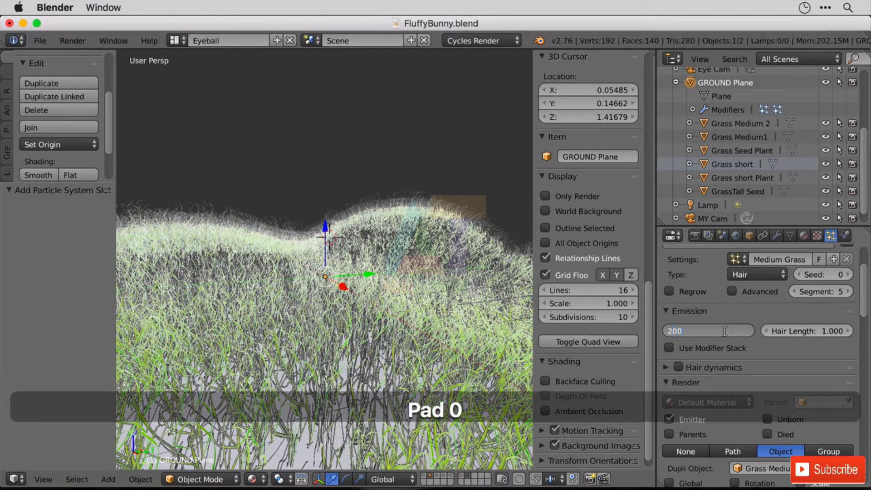
pyautogui.press('Return')
pyautogui.moveTo(402, 278)
pyautogui.mouseDown(button='middle')
pyautogui.moveTo(375, 273)
pyautogui.moveTo(391, 286)
pyautogui.mouseUp(button='middle')
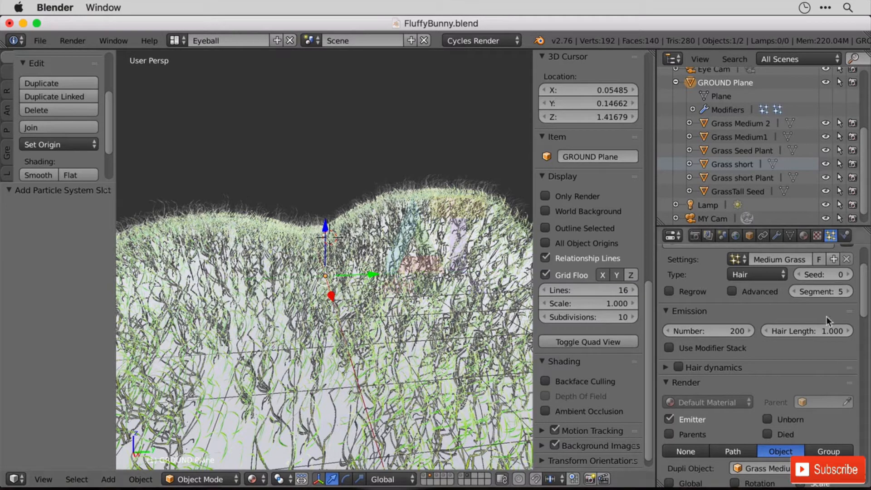
# Add a vertex group named Medium Grass 1 to the ground plane mesh
pyautogui.click(792, 236)
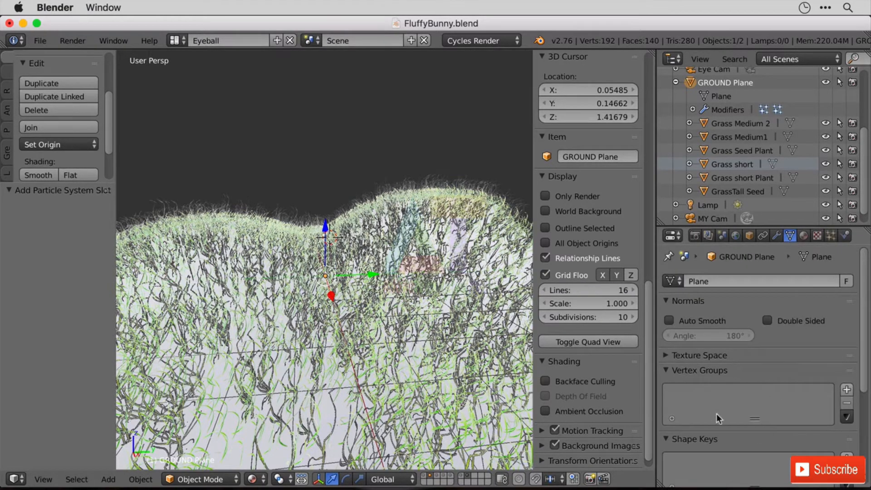
pyautogui.click(846, 391)
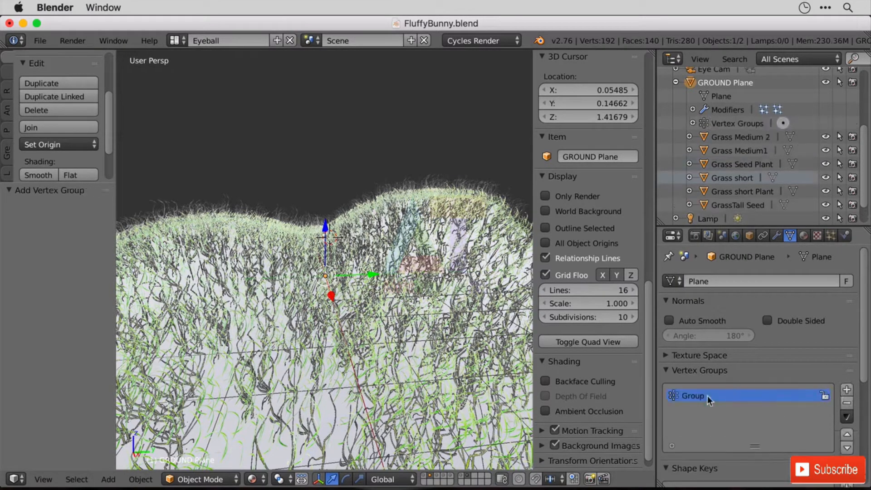
pyautogui.write('Medium')
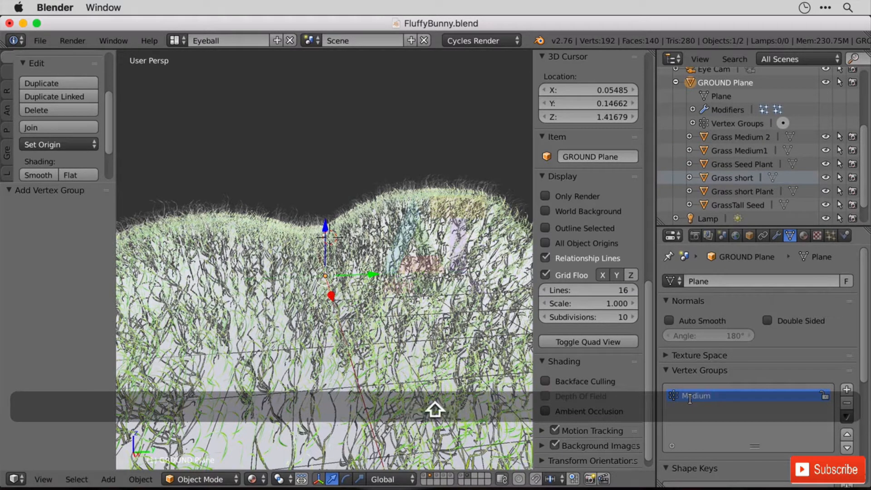
pyautogui.write(' Grass 1')
pyautogui.press('Return')
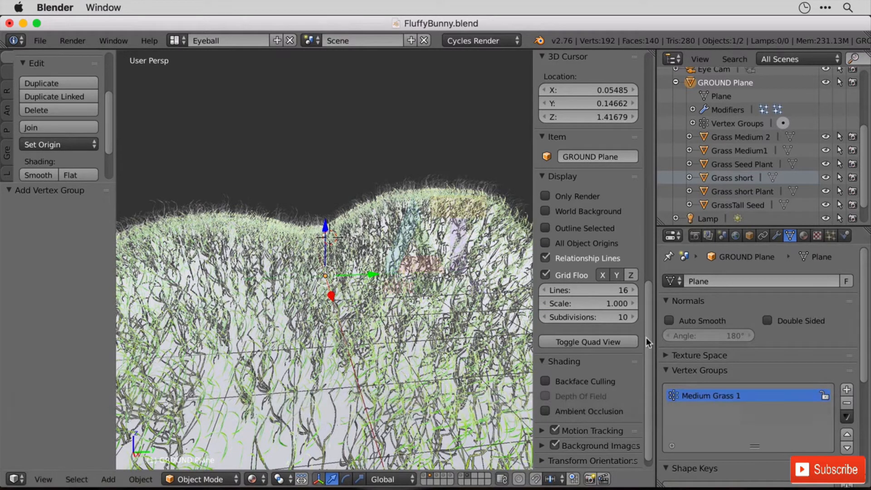
# Add a second vertex group to the ground plane and name it Medium Grass 2
pyautogui.click(847, 390)
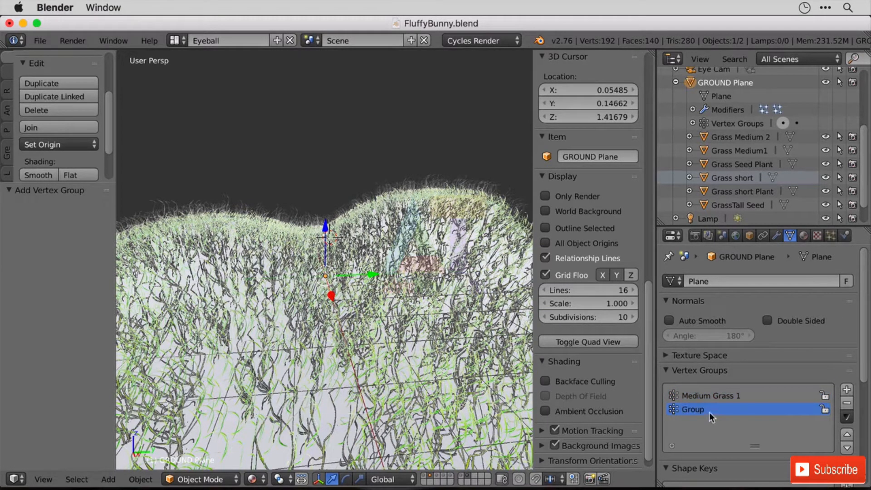
pyautogui.doubleClick(709, 412)
pyautogui.write('Med')
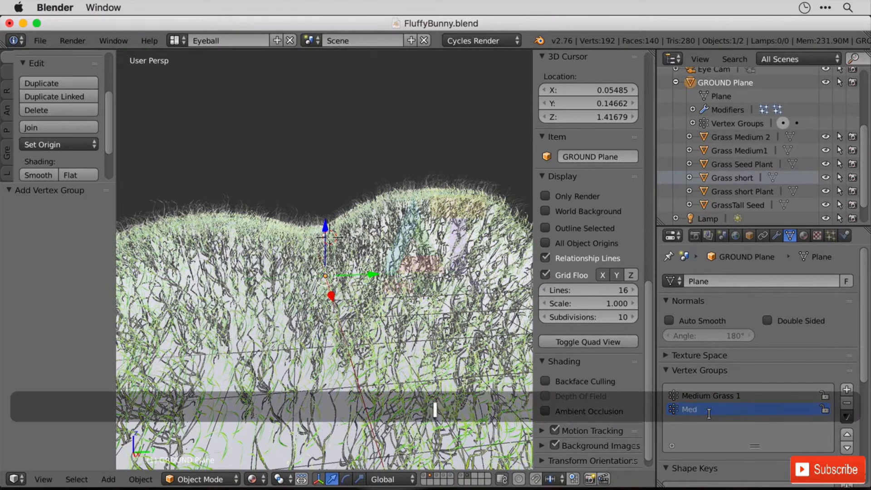
pyautogui.write('ium Grass 2')
pyautogui.press('Return')
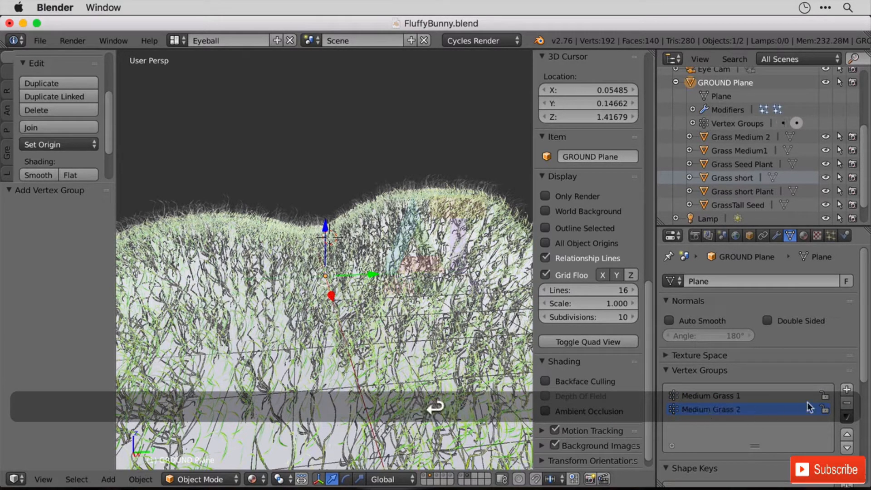
# Add another vertex group to the ground plane and name it Grass short Plant
pyautogui.click(847, 390)
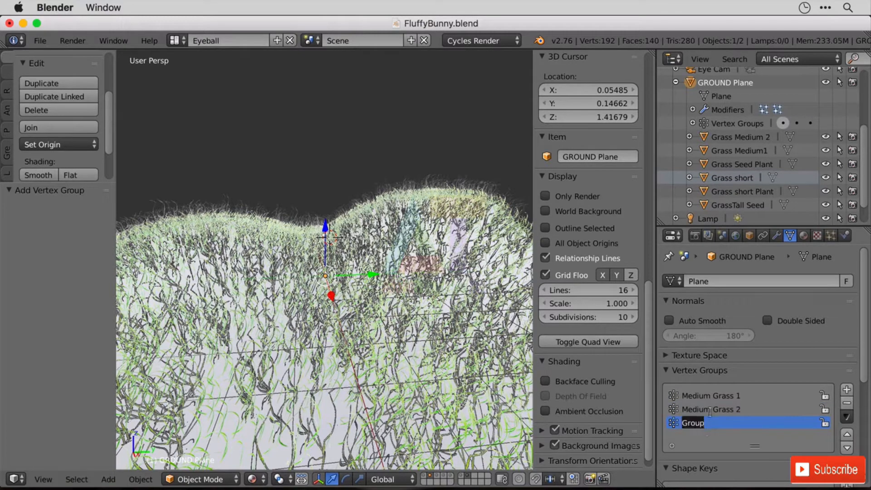
pyautogui.doubleClick(704, 424)
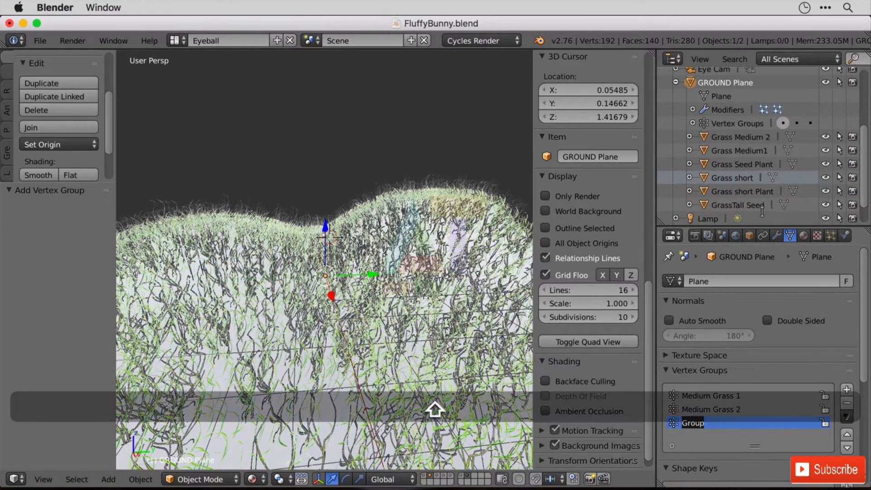
pyautogui.write('Grass short Plant')
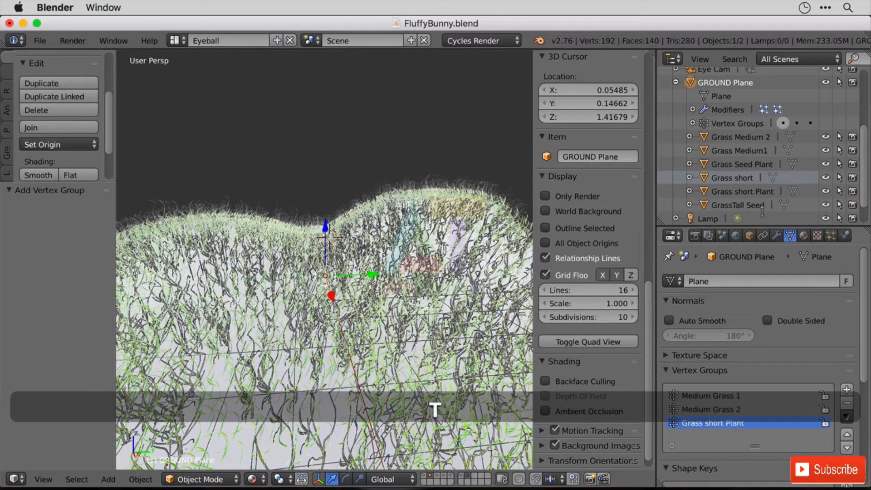
pyautogui.press('Return')
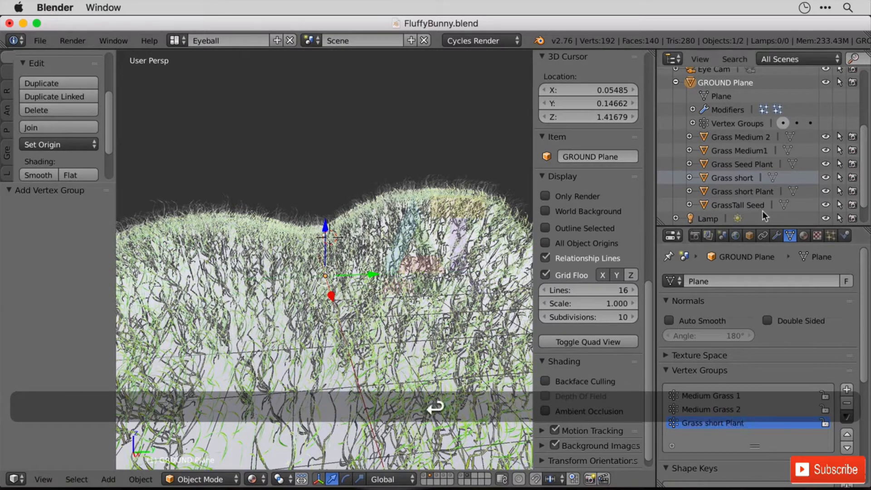
# Add a fourth vertex group to the ground plane and name it Grass Seed
pyautogui.click(847, 390)
pyautogui.hotkey('shift', 'g')
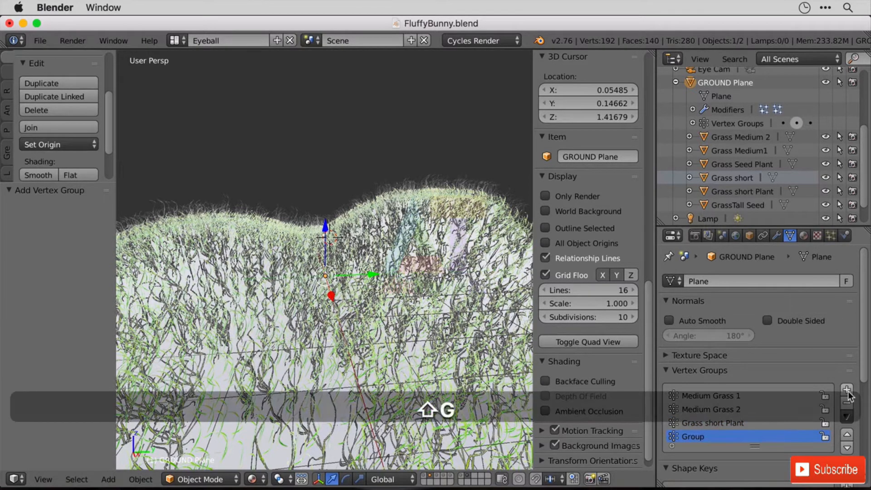
pyautogui.doubleClick(692, 440)
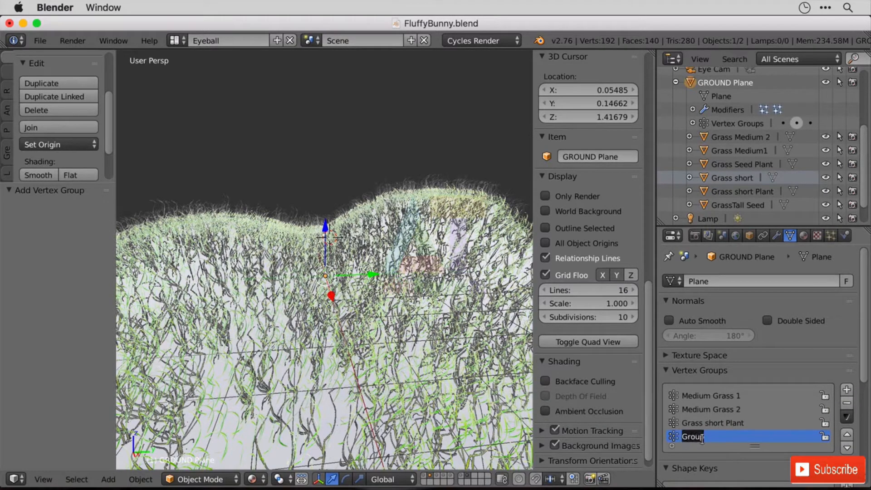
pyautogui.write('Grass Seed')
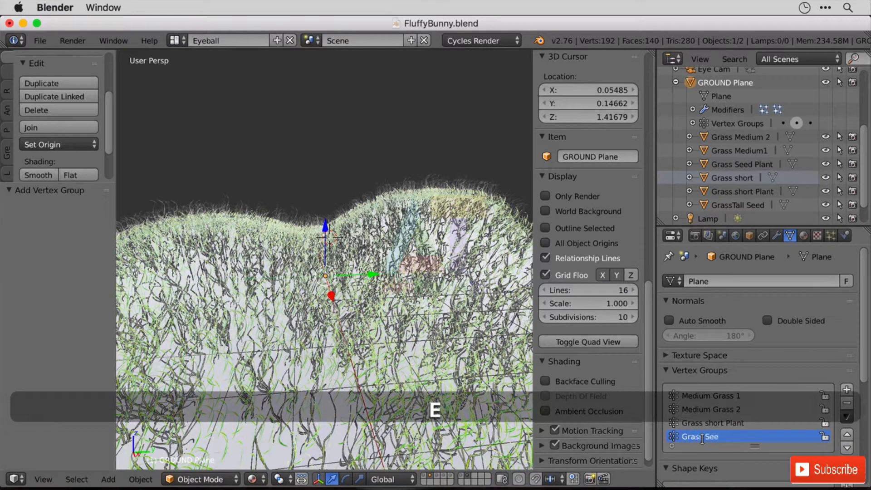
pyautogui.press('Return')
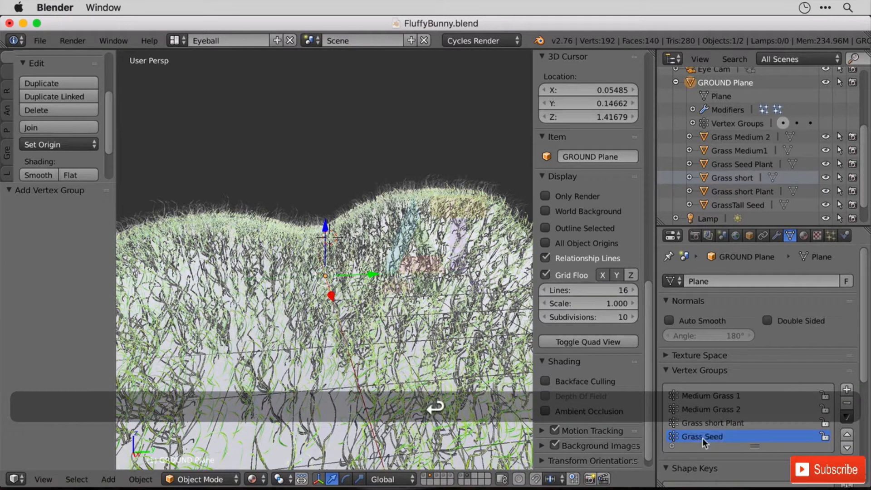
# Add a fifth vertex group to the ground plane and name it Grass Seed Plant
pyautogui.click(852, 390)
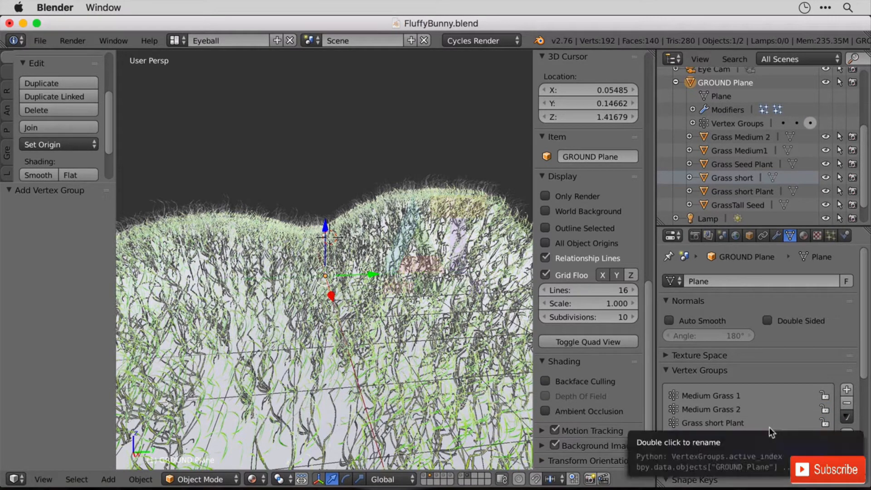
pyautogui.doubleClick(704, 451)
pyautogui.write('Gr')
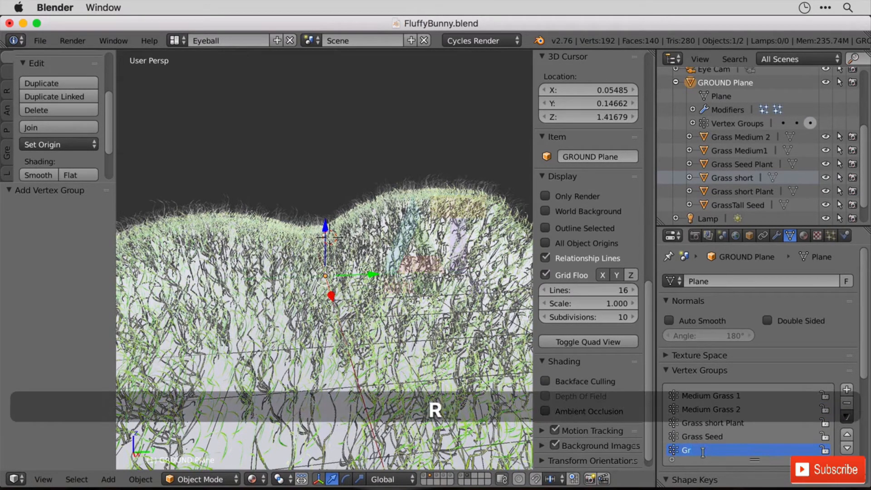
pyautogui.write('ass Plant')
pyautogui.press('Return')
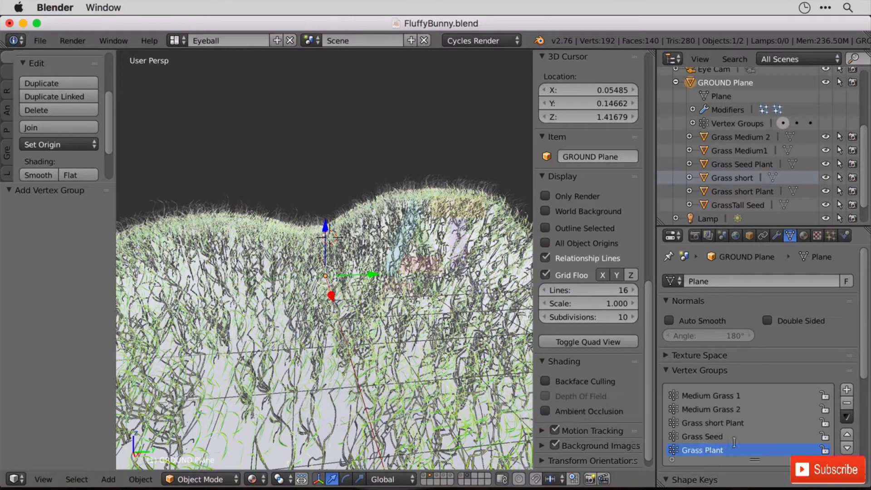
pyautogui.write('Seed')
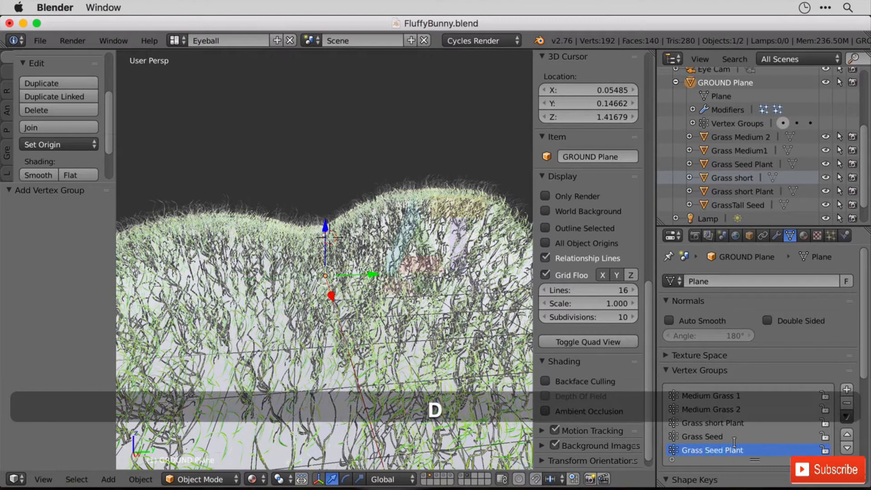
pyautogui.press('Return')
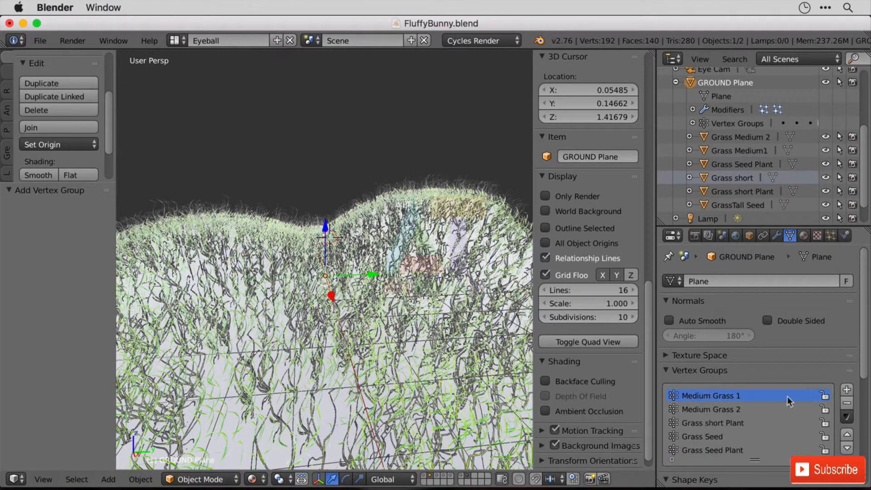
# Assign the Medium Grass 1 vertex group as the density group of the Medium Grass particle system
pyautogui.click(831, 235)
pyautogui.scroll(4, 782, 275)
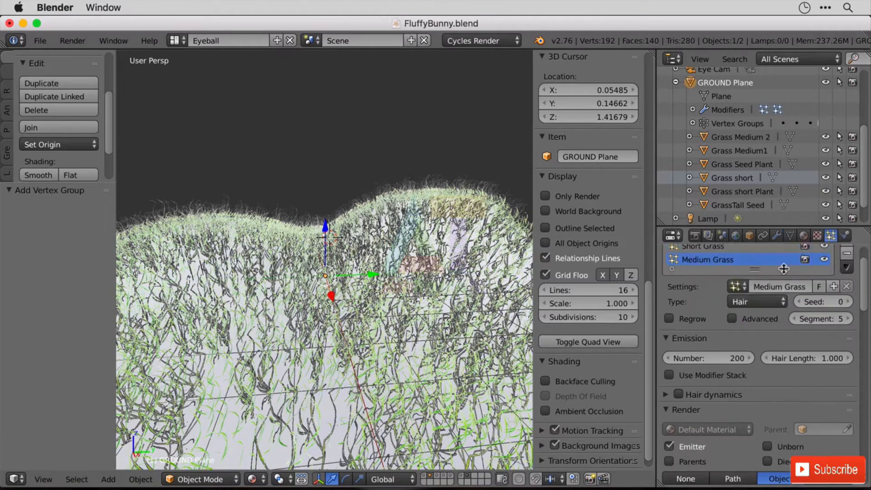
pyautogui.scroll(-15, 767, 313)
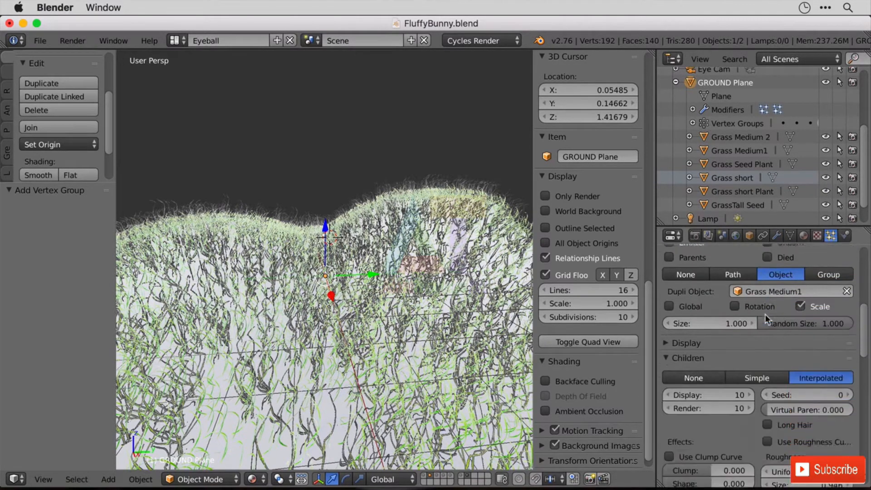
pyautogui.scroll(-8, 764, 317)
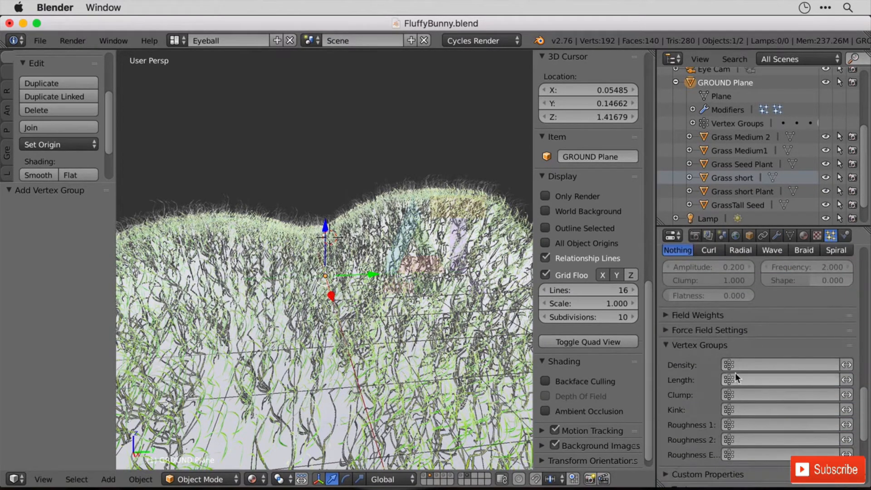
pyautogui.click(756, 365)
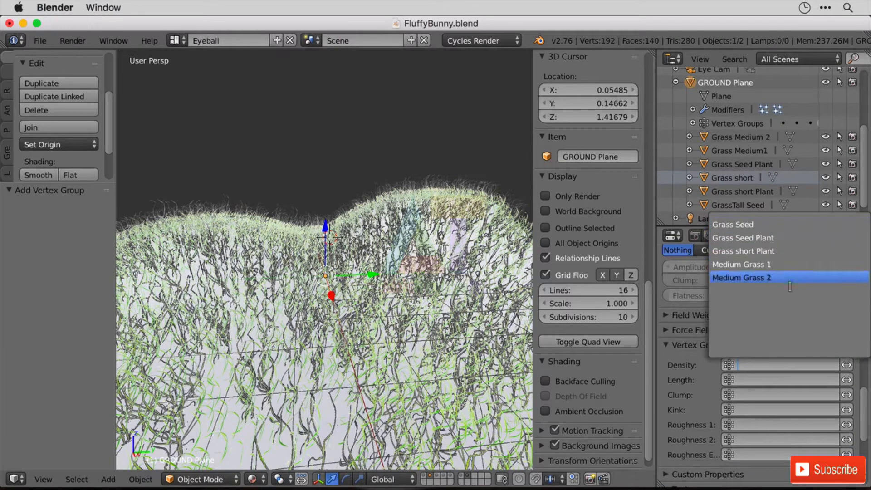
pyautogui.click(774, 264)
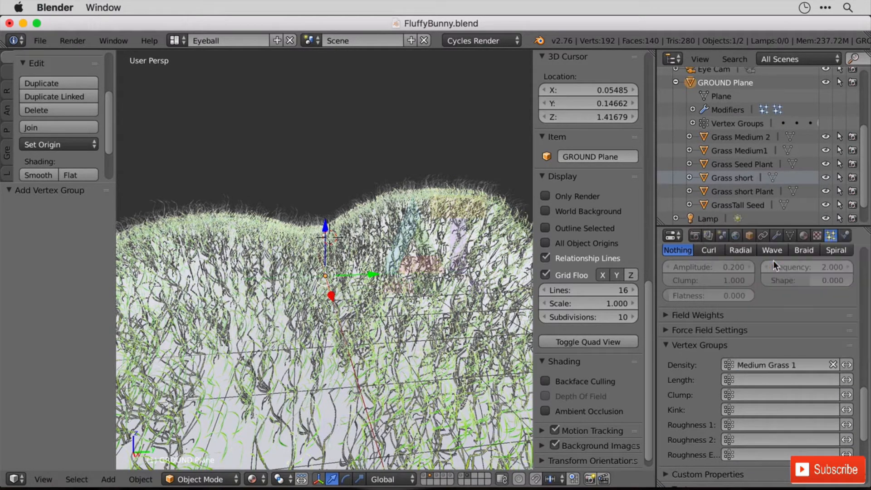
pyautogui.scroll(8, 771, 344)
pyautogui.scroll(10, 772, 344)
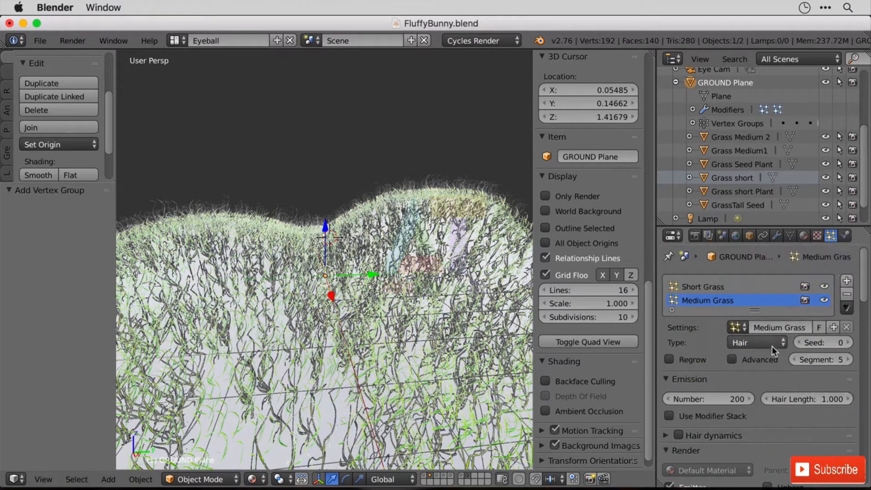
pyautogui.scroll(-8, 772, 346)
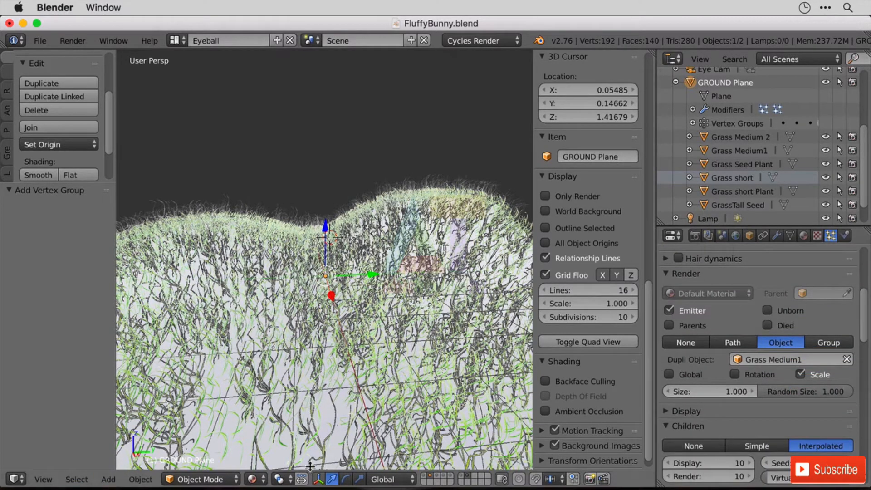
# Switch the ground plane to Weight Paint mode and paint a patch of Medium Grass 1 weight in front of the hills
pyautogui.click(791, 236)
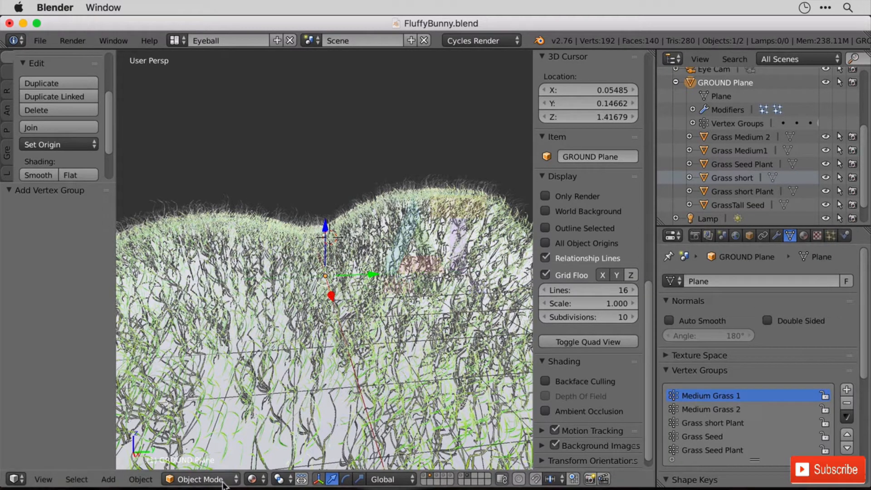
pyautogui.click(253, 479)
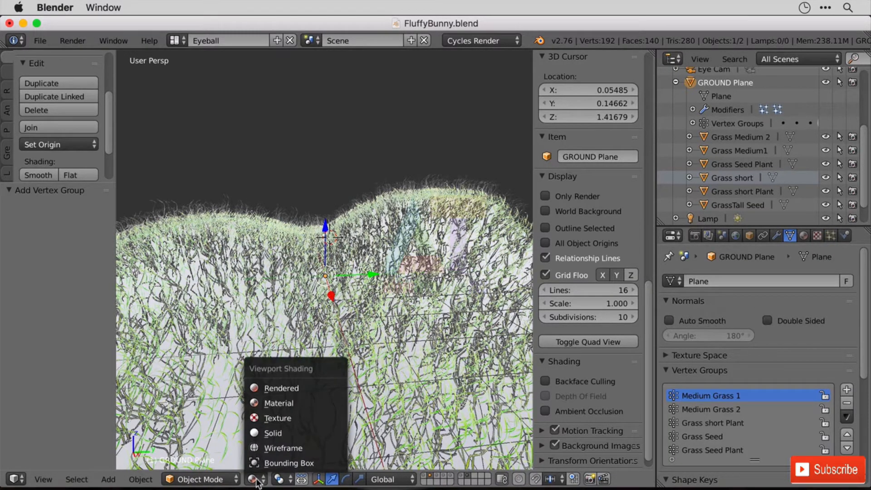
pyautogui.click(222, 480)
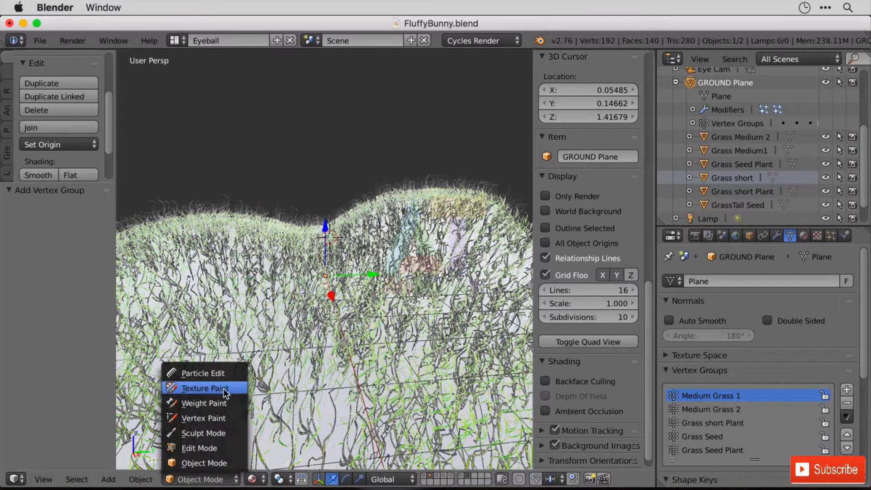
pyautogui.click(214, 404)
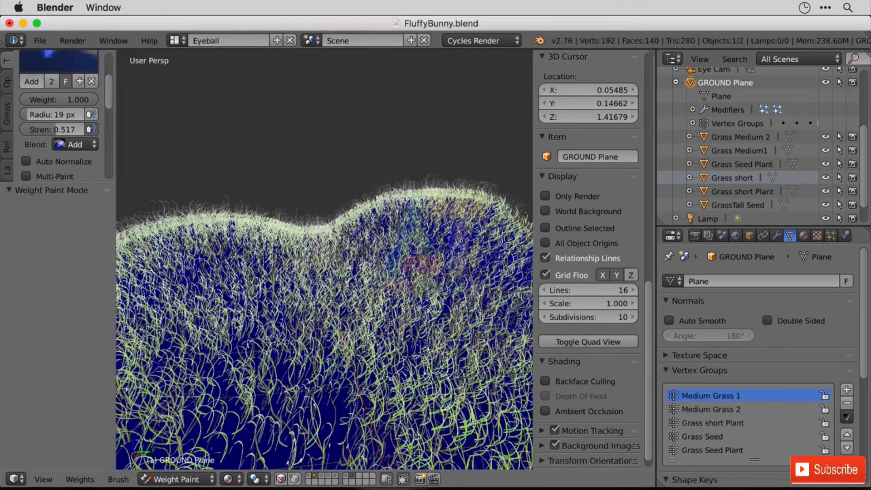
pyautogui.moveTo(272, 313)
pyautogui.mouseDown()
pyautogui.moveTo(309, 326)
pyautogui.moveTo(311, 342)
pyautogui.moveTo(388, 346)
pyautogui.mouseUp()
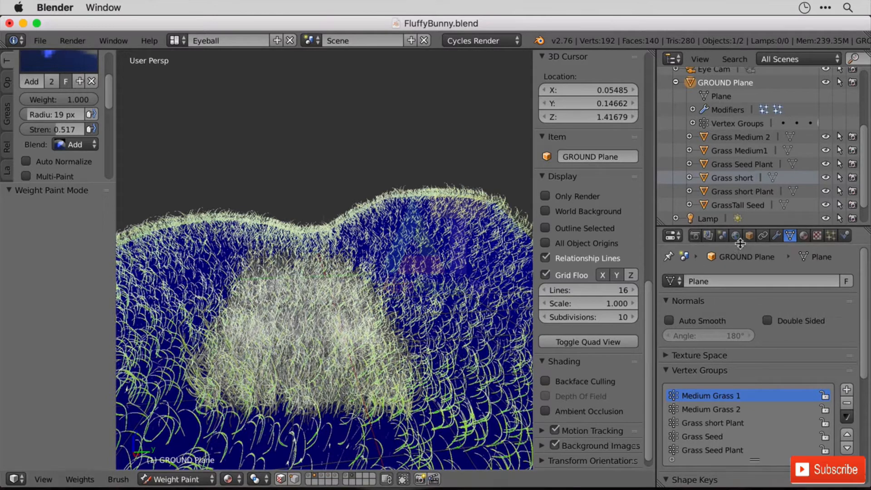
# Hide the Short Grass and Medium Grass particle systems in the viewport
pyautogui.click(832, 236)
pyautogui.scroll(8, 834, 295)
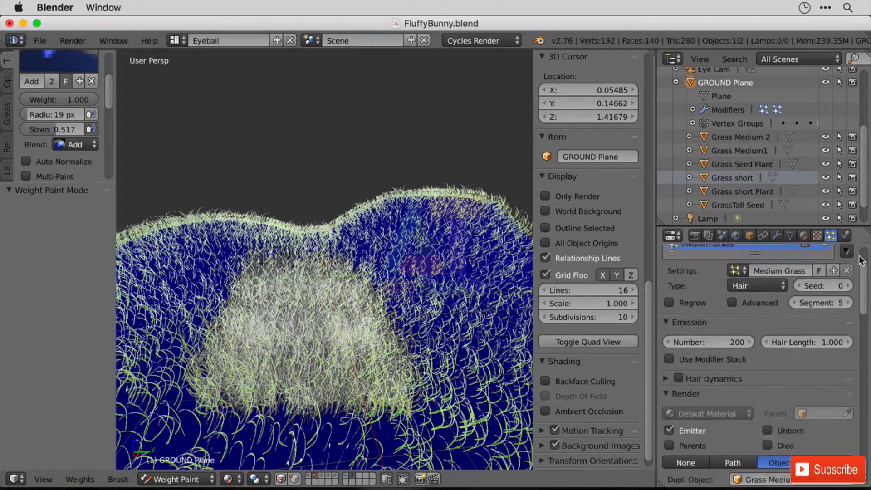
pyautogui.moveTo(827, 300); pyautogui.dragTo(827, 288)
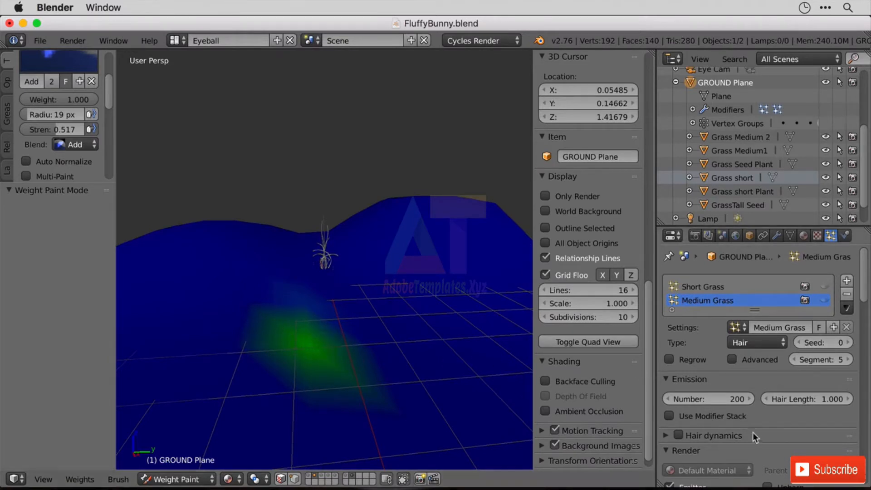
pyautogui.scroll(-10, 745, 401)
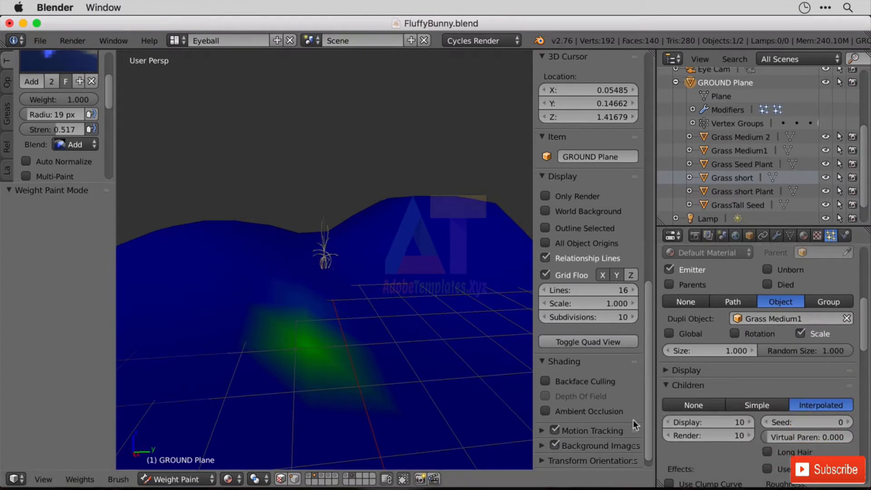
# Enlarge the weight brush to a radius of 110 px and paint Medium Grass 1 weight in broad patches over the hills and foreground
pyautogui.scroll(-5, 315, 335)
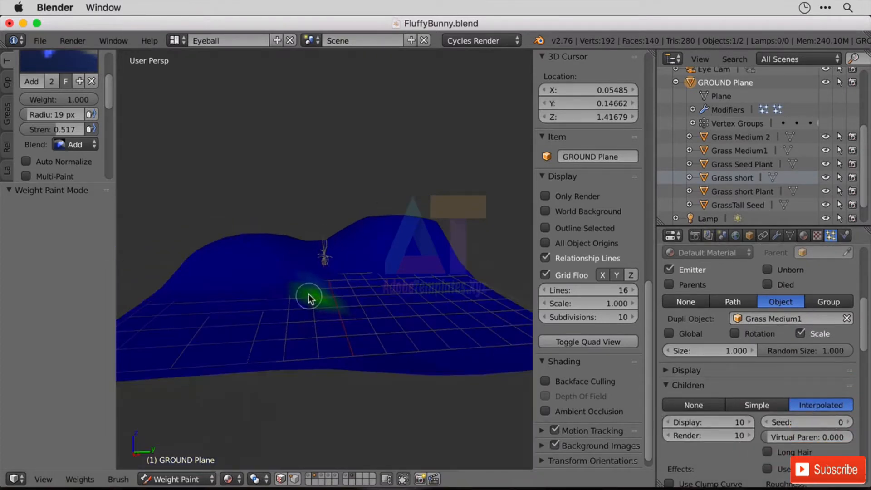
pyautogui.scroll(5, 309, 295)
pyautogui.scroll(-1, 309, 295)
pyautogui.scroll(1, 309, 295)
pyautogui.moveTo(309, 296)
pyautogui.mouseDown(button='middle')
pyautogui.moveTo(356, 333)
pyautogui.moveTo(301, 300)
pyautogui.mouseUp(button='middle')
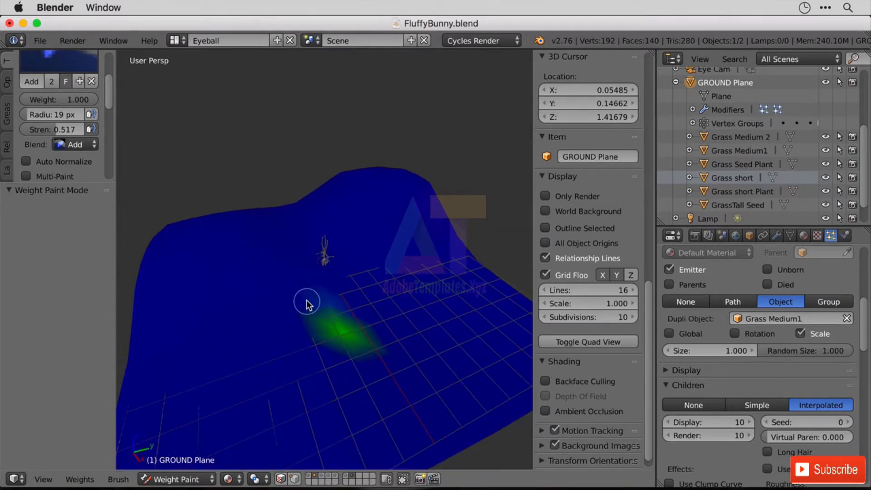
pyautogui.press('g')
pyautogui.press('f')
pyautogui.click(314, 291)
pyautogui.moveTo(314, 291)
pyautogui.mouseDown()
pyautogui.moveTo(281, 247)
pyautogui.moveTo(497, 372)
pyautogui.moveTo(474, 222)
pyautogui.moveTo(290, 325)
pyautogui.moveTo(210, 274)
pyautogui.moveTo(174, 262)
pyautogui.moveTo(325, 406)
pyautogui.moveTo(326, 429)
pyautogui.moveTo(507, 344)
pyautogui.moveTo(491, 269)
pyautogui.moveTo(168, 443)
pyautogui.moveTo(157, 423)
pyautogui.moveTo(165, 432)
pyautogui.moveTo(325, 414)
pyautogui.moveTo(279, 331)
pyautogui.moveTo(297, 366)
pyautogui.moveTo(424, 161)
pyautogui.moveTo(383, 177)
pyautogui.moveTo(384, 402)
pyautogui.mouseUp()
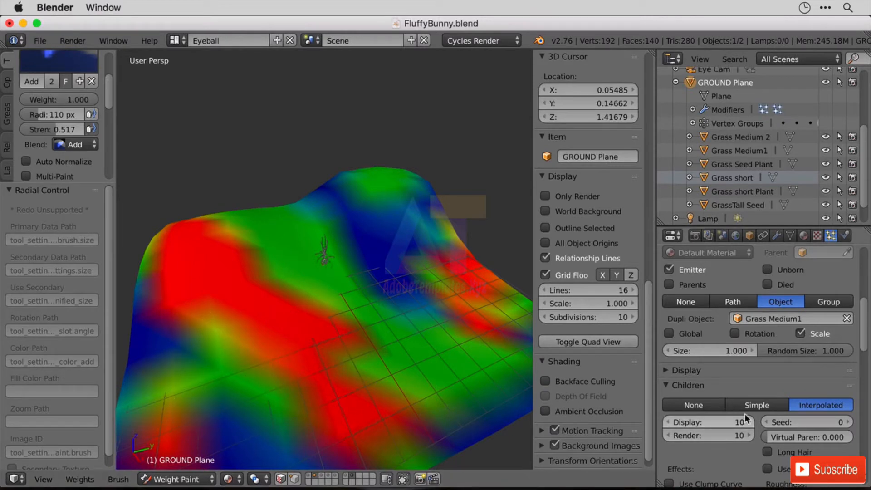
# Add a third particle system to the ground plane and name it Medium Grass 2
pyautogui.scroll(10, 853, 327)
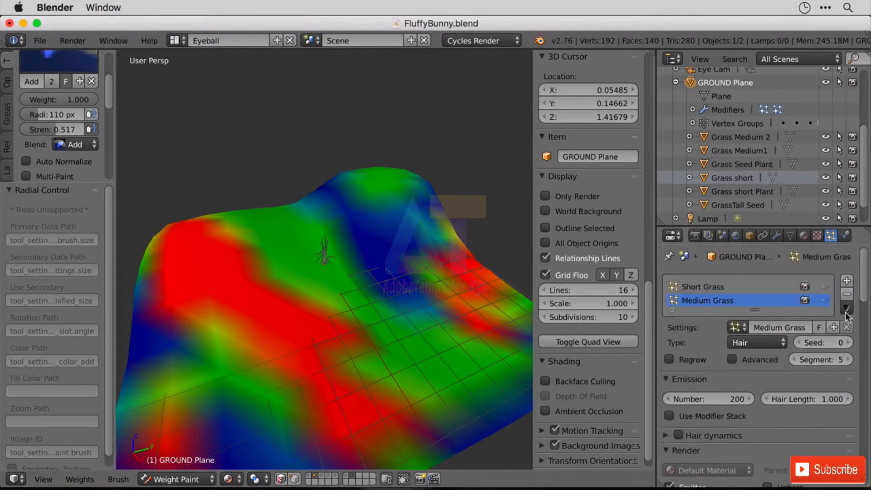
pyautogui.click(847, 281)
pyautogui.doubleClick(704, 316)
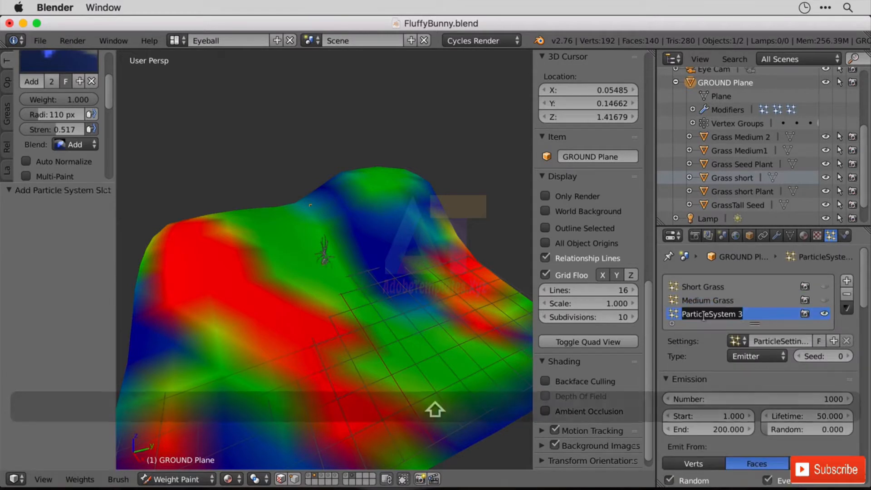
pyautogui.write('Medium ')
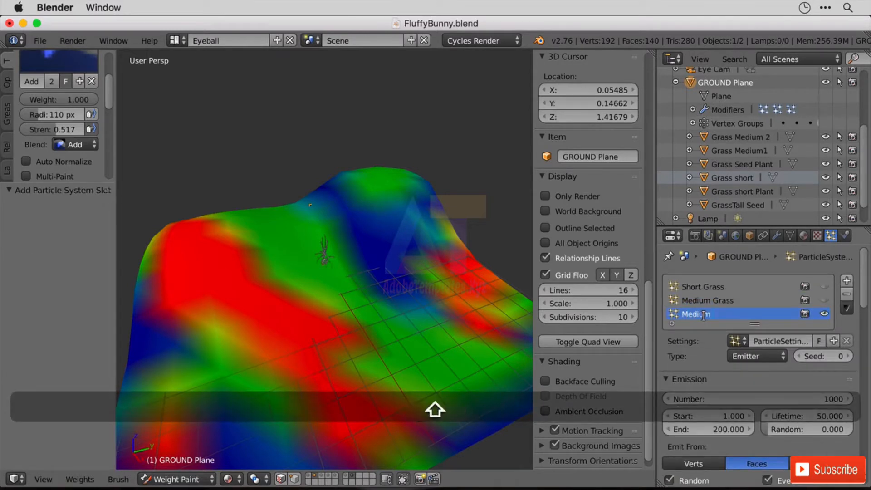
pyautogui.write('Grass ')
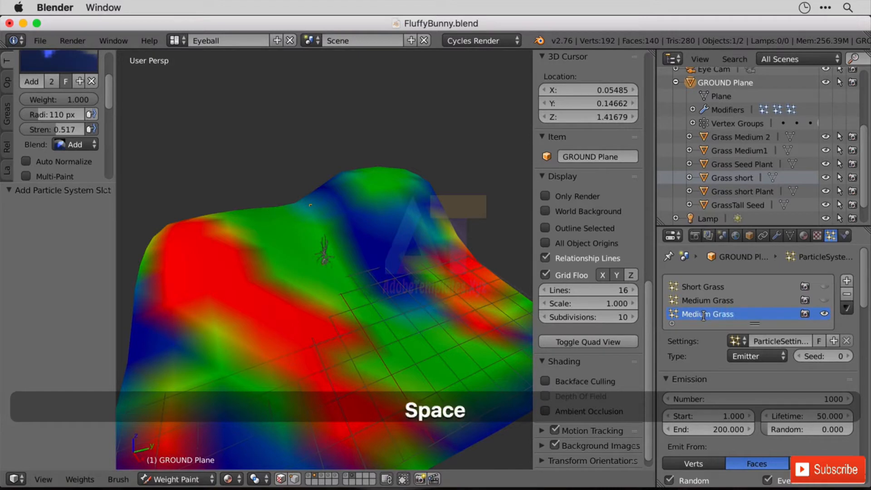
pyautogui.write('2')
pyautogui.press('Return')
# Load the Medium Grass particle settings into the Medium Grass 2 system and make them a single-user copy
pyautogui.click(737, 339)
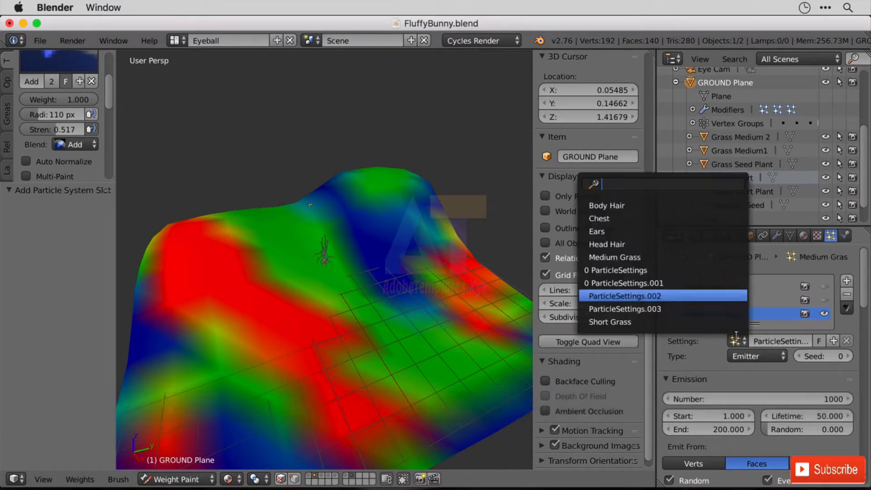
pyautogui.click(676, 257)
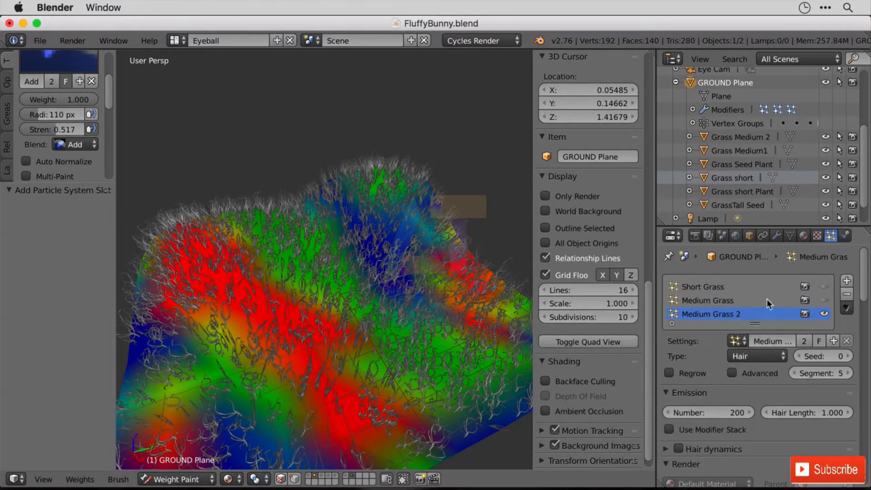
pyautogui.click(804, 340)
# Set the Medium Grass 2 system's density group to Medium Grass 2 and its dupli object to Grass Medium 2
pyautogui.moveTo(864, 286); pyautogui.dragTo(870, 429)
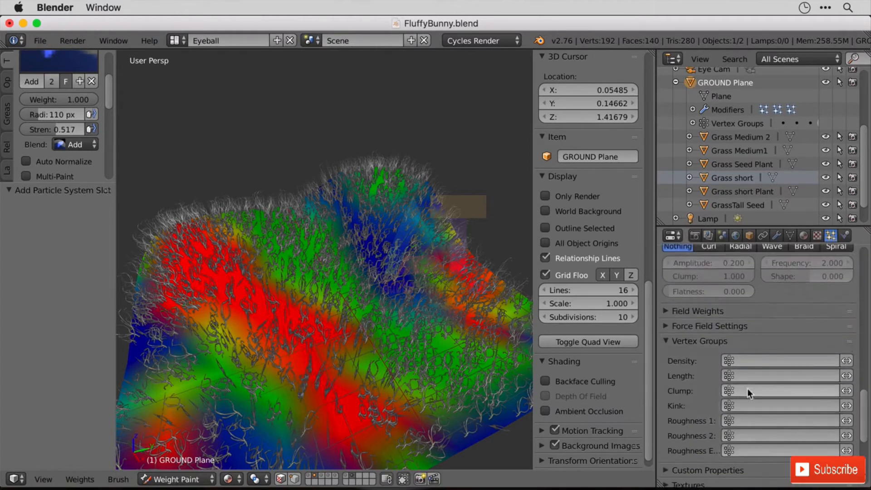
pyautogui.click(745, 362)
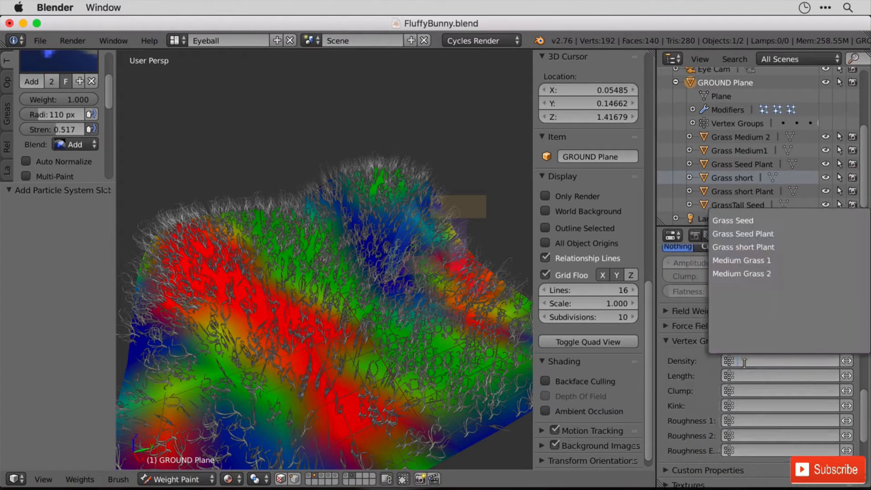
pyautogui.click(790, 273)
pyautogui.moveTo(865, 416); pyautogui.dragTo(864, 331)
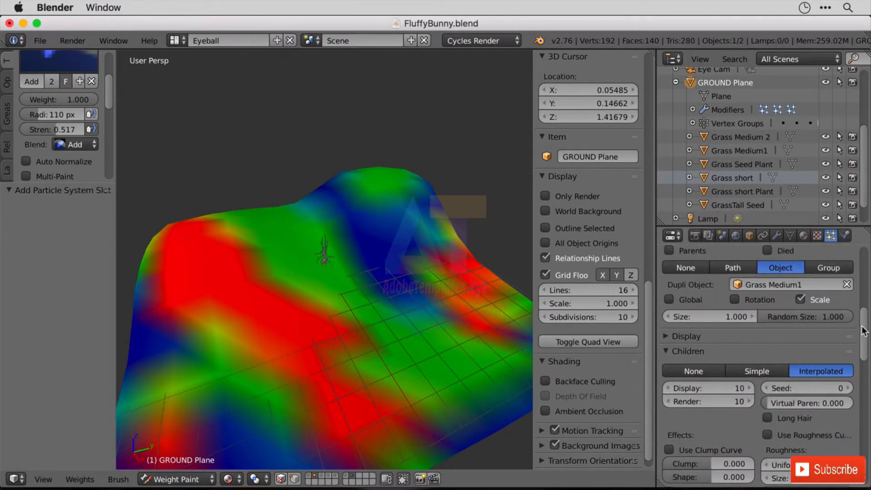
pyautogui.moveTo(863, 331); pyautogui.dragTo(864, 323)
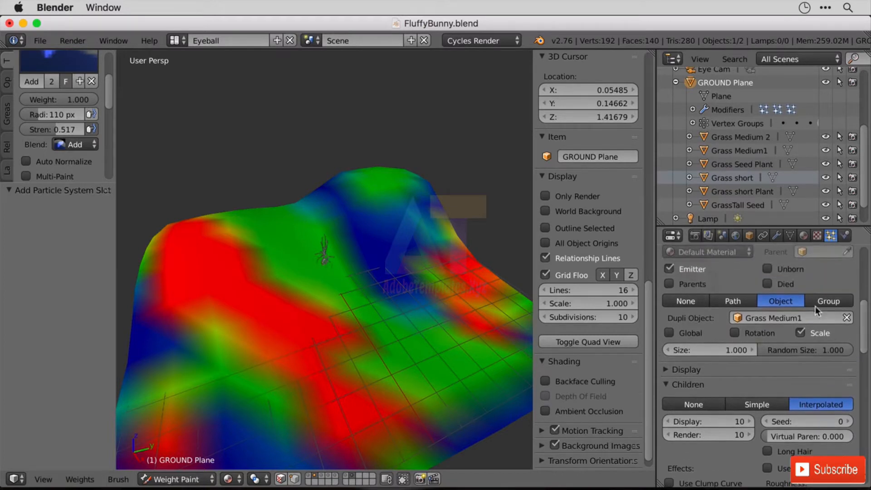
pyautogui.click(769, 318)
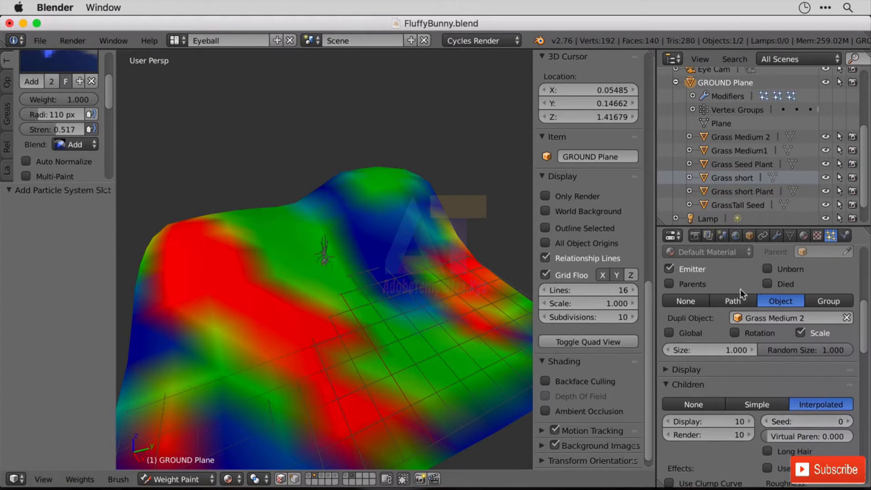
# Make Medium Grass 2 the active vertex group and paint its weight in patches over the hills and foreground
pyautogui.click(790, 236)
pyautogui.click(727, 408)
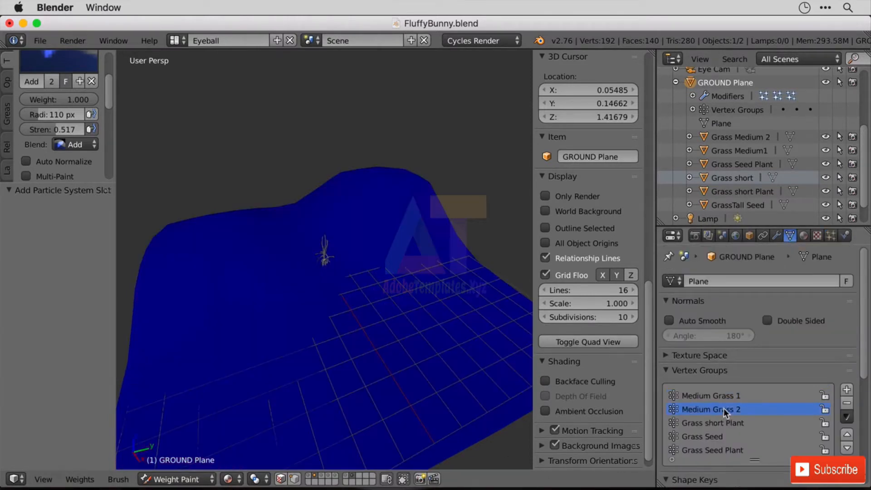
pyautogui.moveTo(435, 219)
pyautogui.mouseDown()
pyautogui.moveTo(411, 266)
pyautogui.moveTo(304, 255)
pyautogui.moveTo(313, 313)
pyautogui.moveTo(236, 385)
pyautogui.moveTo(154, 426)
pyautogui.moveTo(282, 444)
pyautogui.moveTo(204, 408)
pyautogui.moveTo(298, 438)
pyautogui.moveTo(525, 365)
pyautogui.moveTo(505, 376)
pyautogui.moveTo(513, 354)
pyautogui.moveTo(518, 395)
pyautogui.moveTo(497, 385)
pyautogui.mouseUp()
pyautogui.moveTo(497, 385)
pyautogui.mouseDown(button='middle')
pyautogui.moveTo(405, 333)
pyautogui.moveTo(468, 370)
pyautogui.mouseUp(button='middle')
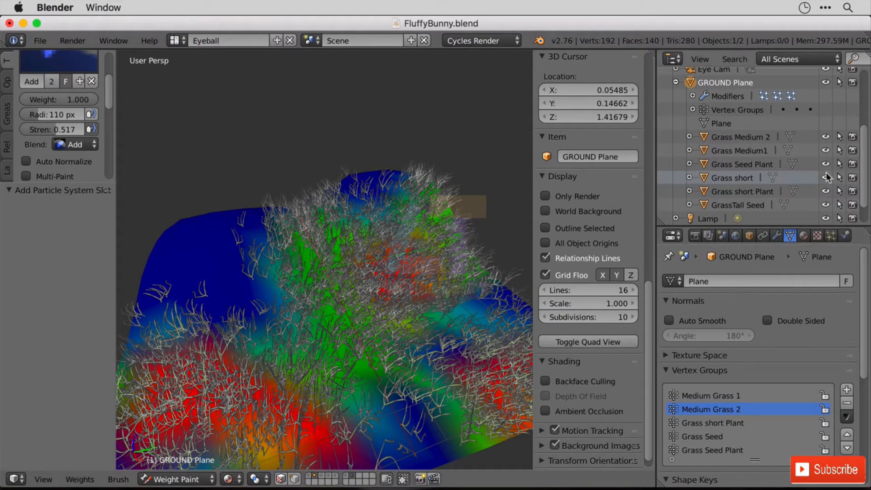
# Set the displayed children count of the Medium Grass 2 particle system to 5
pyautogui.click(832, 236)
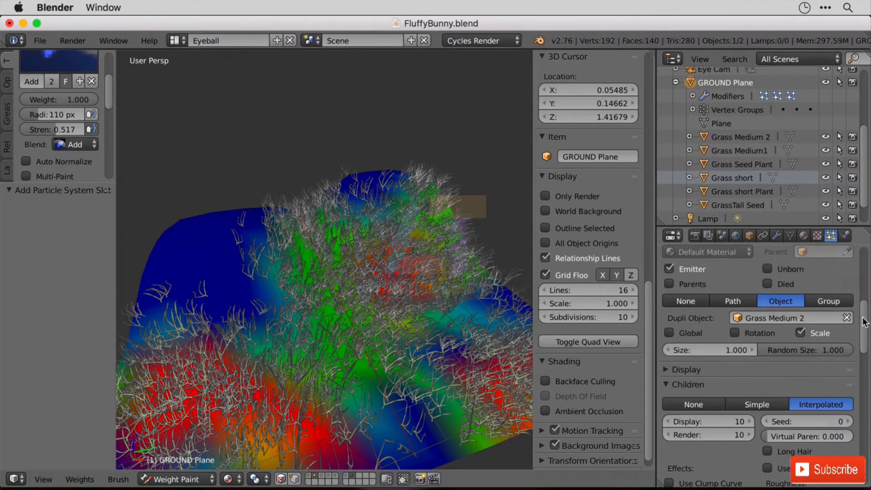
pyautogui.scroll(10, 865, 322)
pyautogui.scroll(-12, 867, 332)
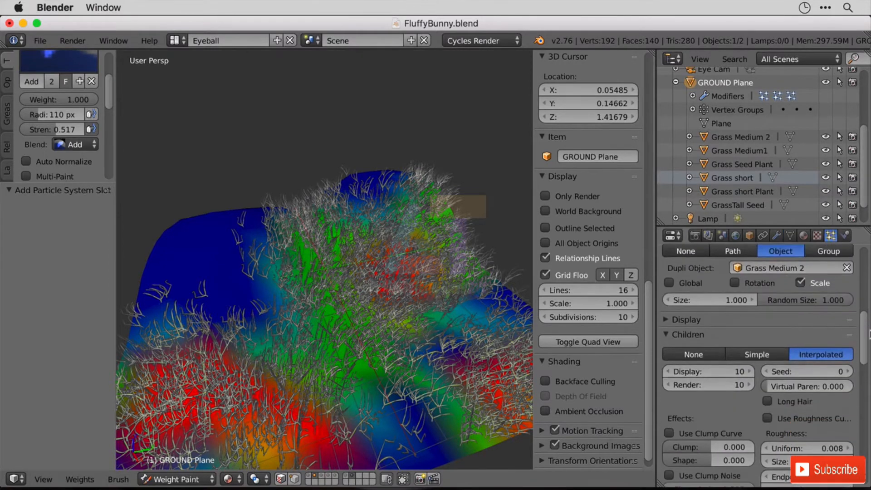
pyautogui.write('5')
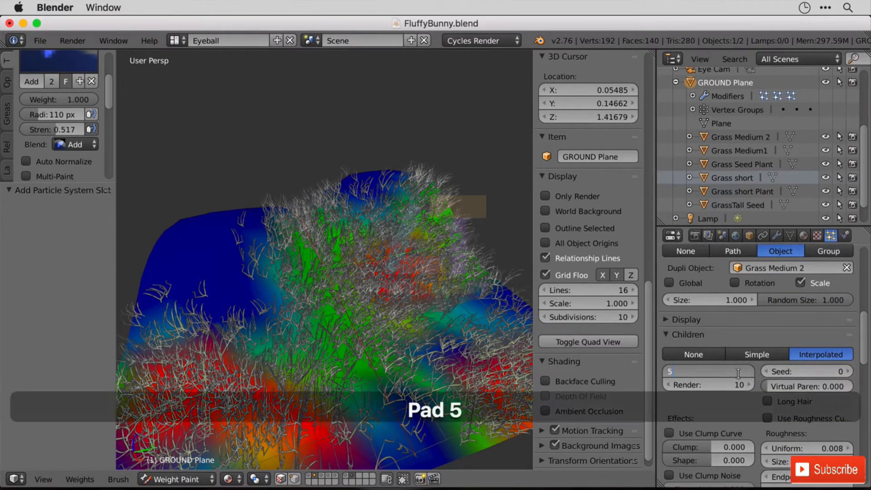
pyautogui.press('Tab')
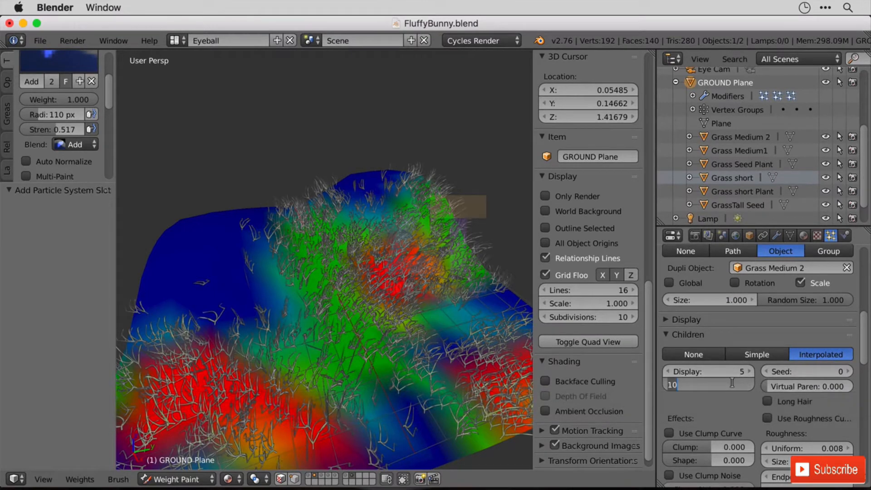
pyautogui.press('Return')
# Set the Medium Grass system's displayed and rendered children counts to 8 and the children seed to 155
pyautogui.scroll(10, 866, 263)
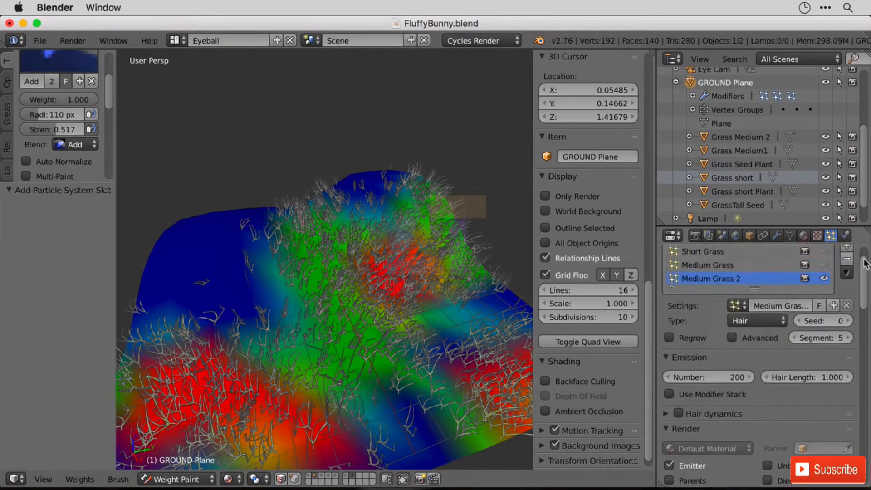
pyautogui.scroll(3, 866, 264)
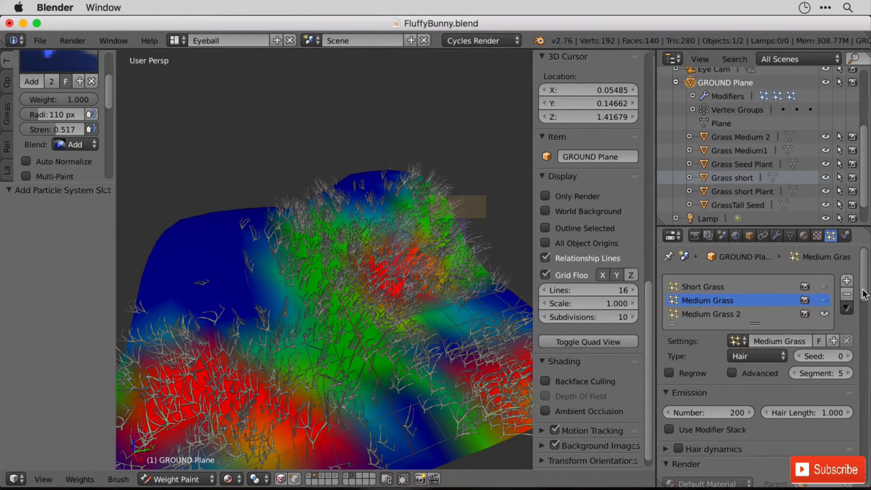
pyautogui.moveTo(864, 294); pyautogui.dragTo(868, 372)
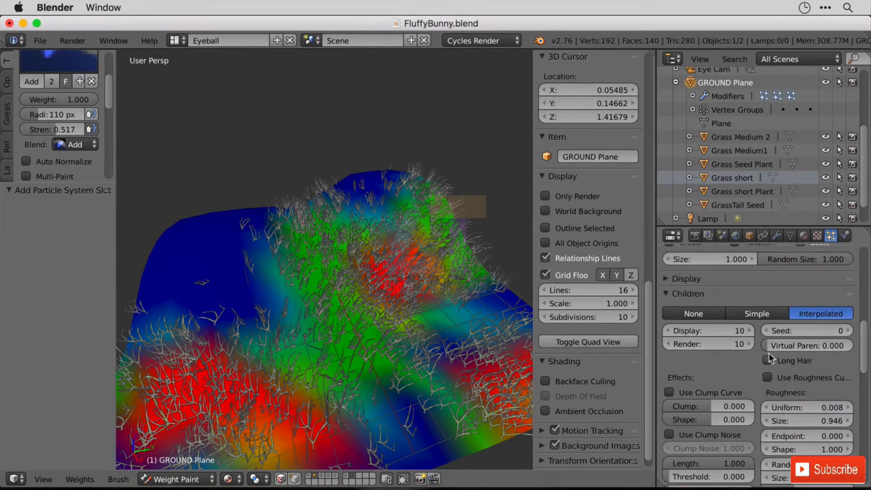
pyautogui.click(739, 328)
pyautogui.write('8')
pyautogui.press('Return')
pyautogui.click(740, 343)
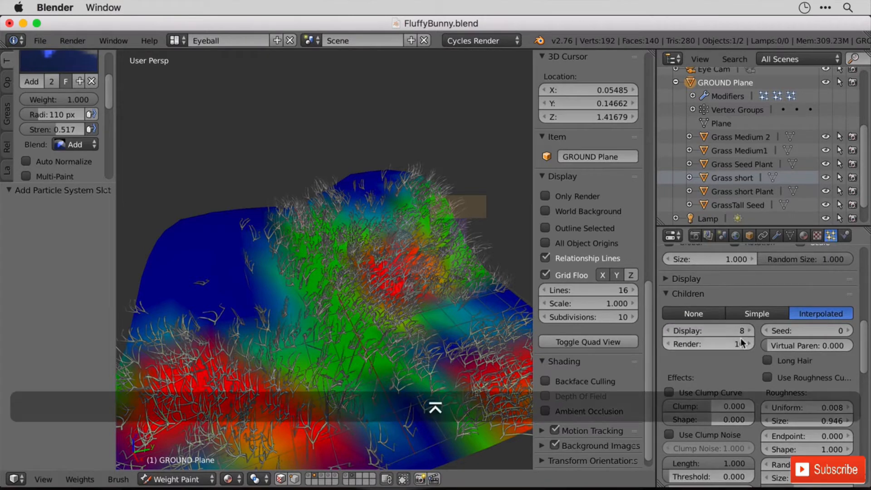
pyautogui.write('8')
pyautogui.press('Return')
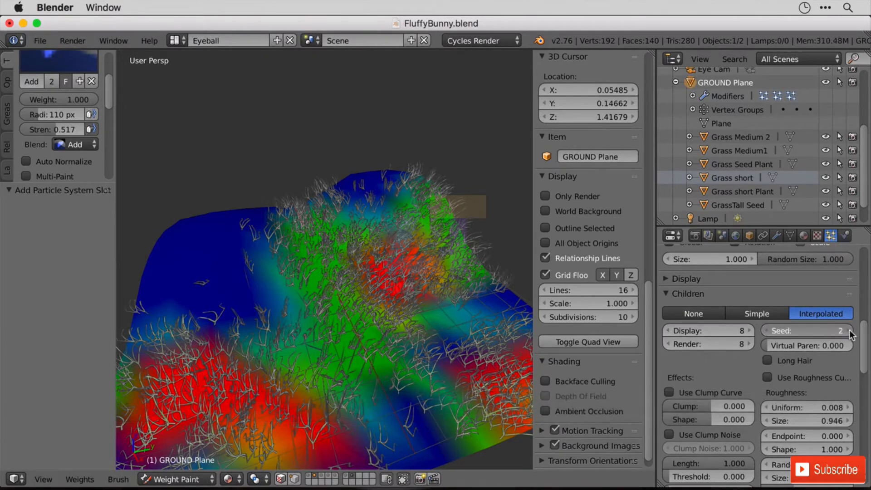
pyautogui.click(849, 331)
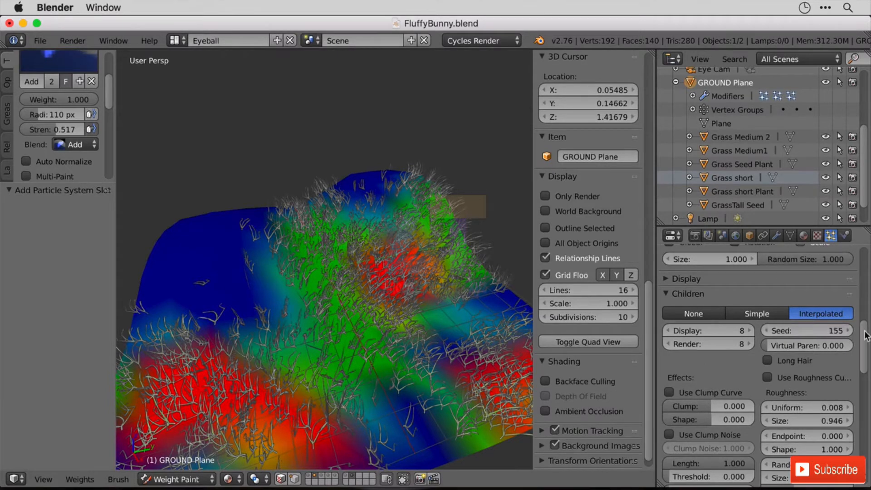
# Show the Medium Grass and Short Grass particle systems in the viewport again
pyautogui.moveTo(867, 336); pyautogui.dragTo(861, 255)
pyautogui.click(826, 300)
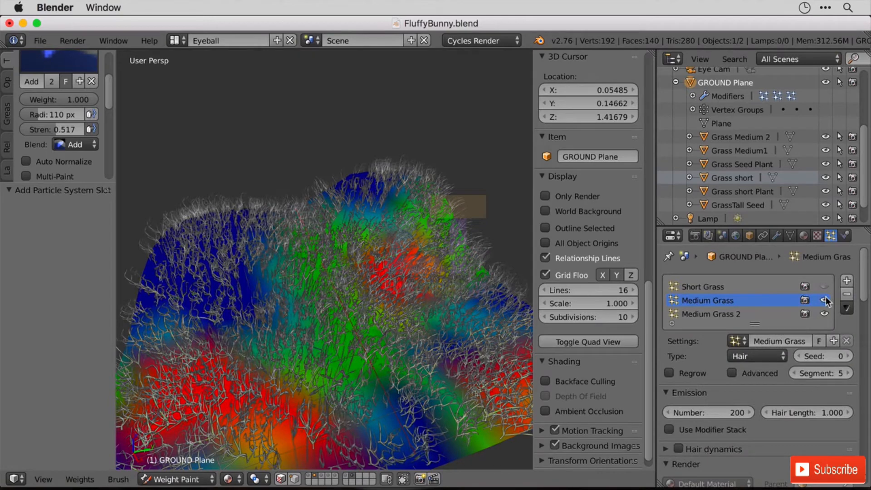
pyautogui.click(824, 286)
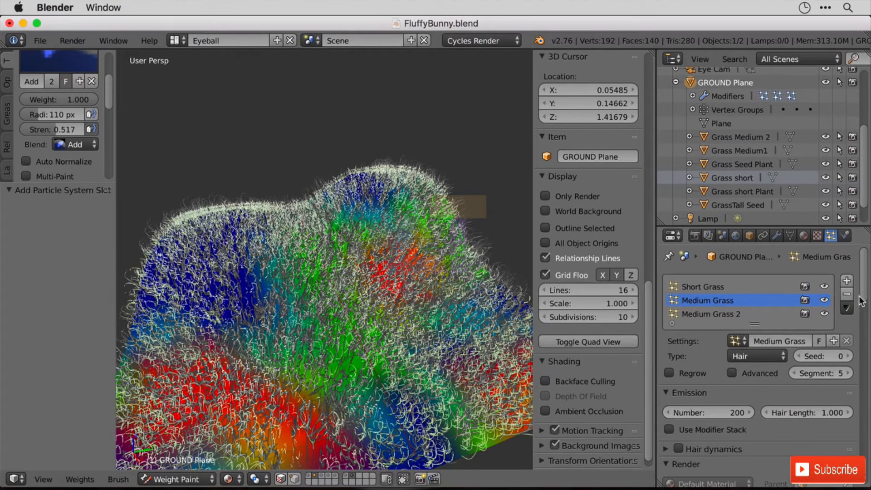
pyautogui.scroll(-5, 823, 287)
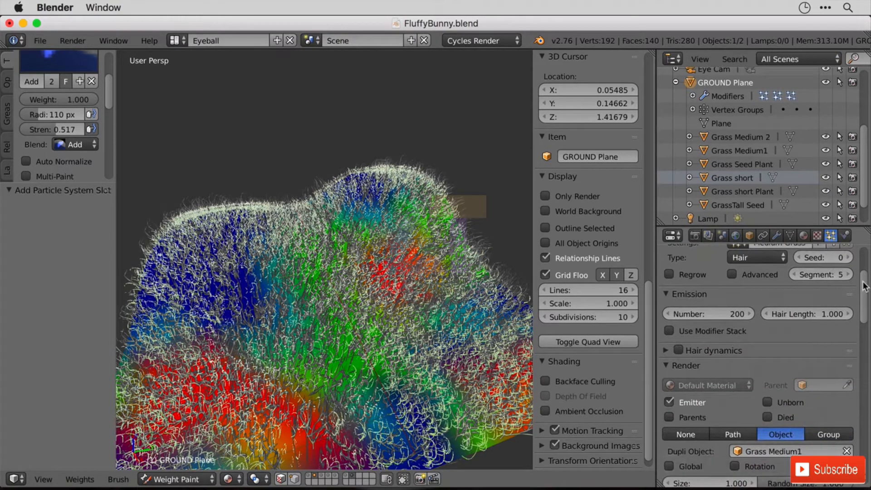
pyautogui.scroll(4, 864, 287)
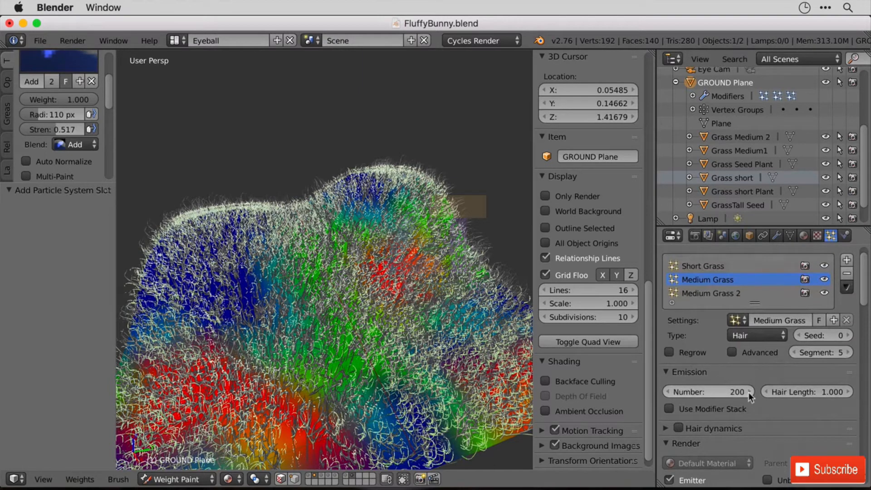
pyautogui.scroll(-8, 817, 300)
pyautogui.scroll(8, 799, 298)
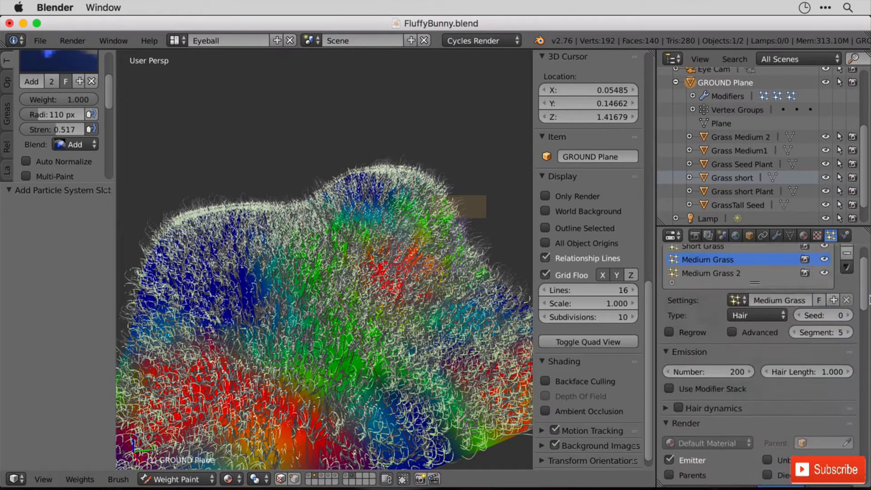
pyautogui.scroll(-1, 787, 297)
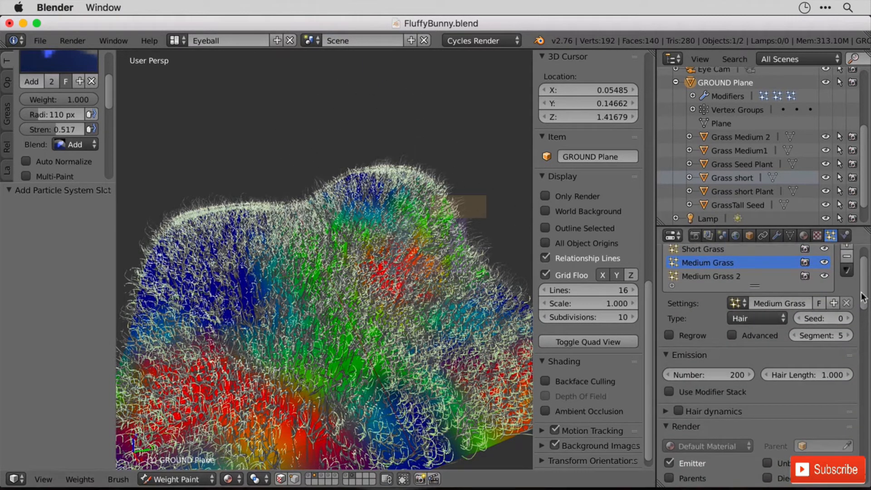
pyautogui.scroll(2, 858, 281)
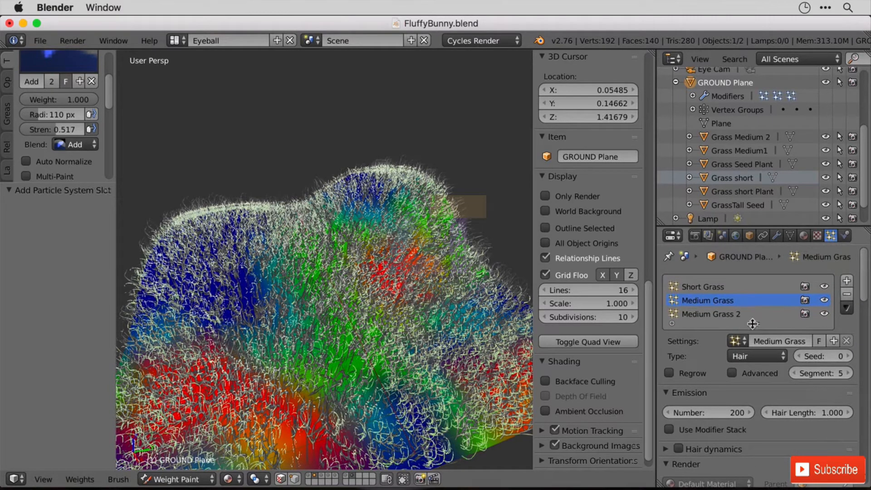
# Add a fourth particle system to the ground plane and name it Grass Seed
pyautogui.moveTo(753, 323); pyautogui.dragTo(770, 379)
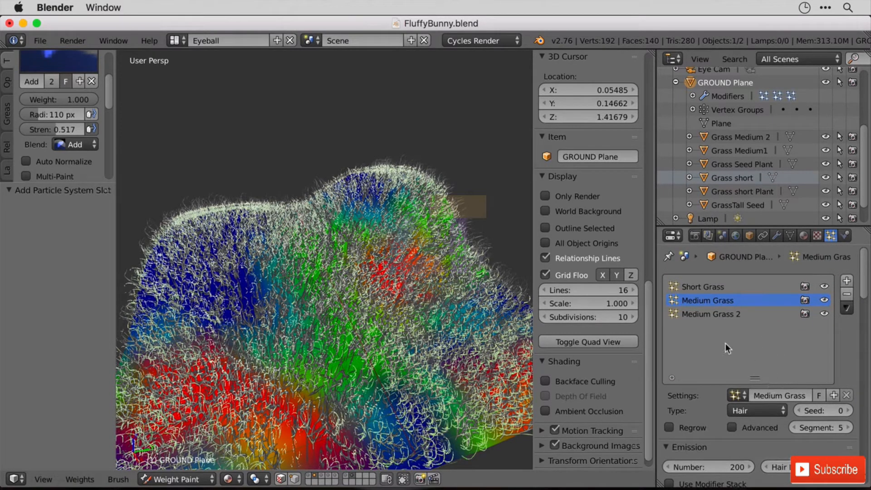
pyautogui.click(847, 281)
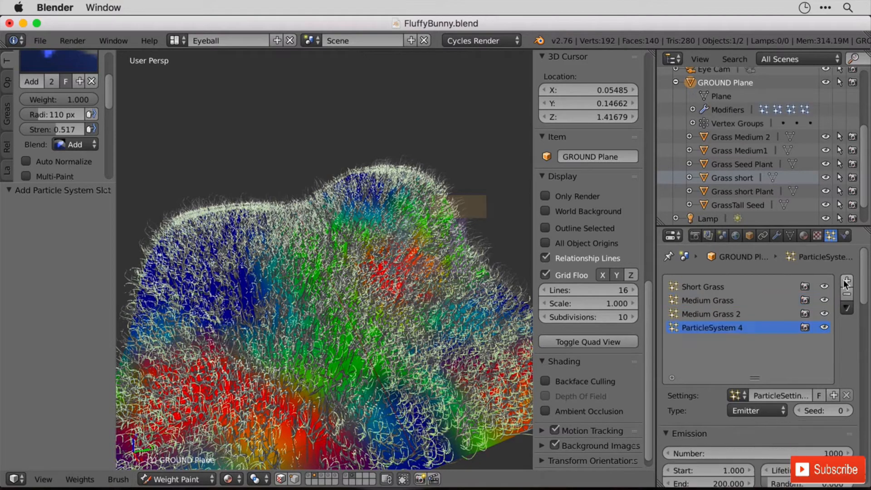
pyautogui.doubleClick(719, 327)
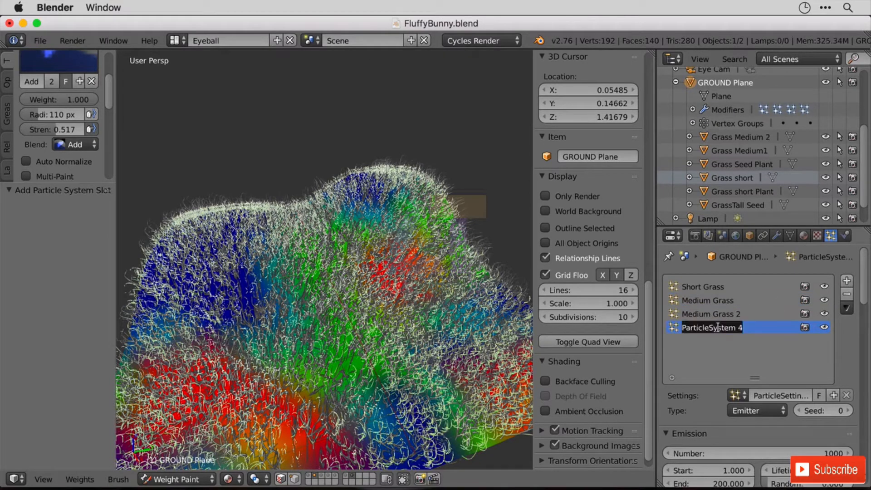
pyautogui.write('G')
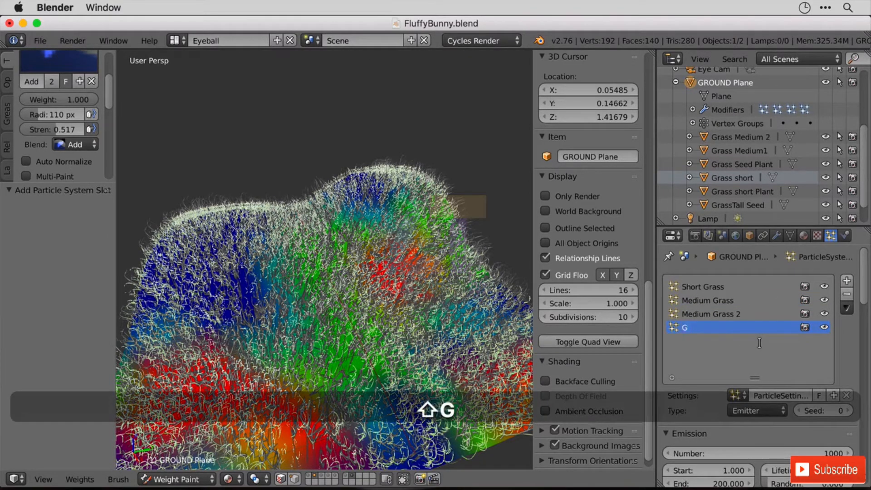
pyautogui.write('ass Seed')
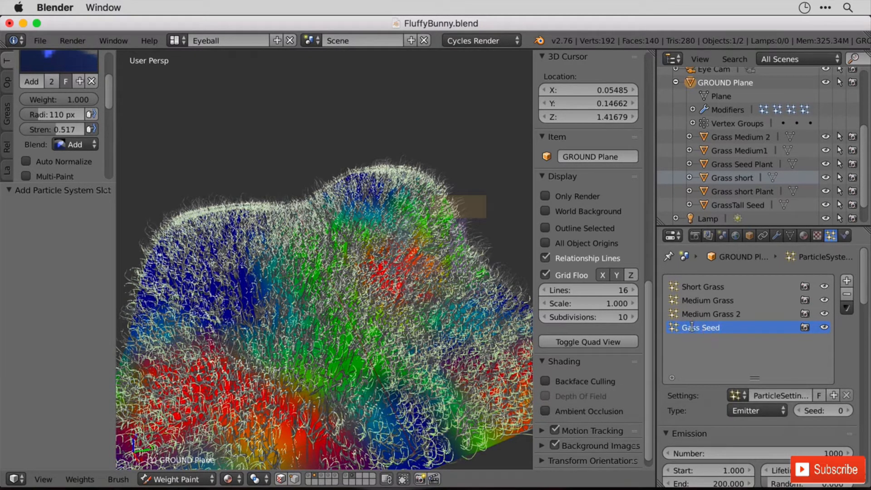
pyautogui.write('r')
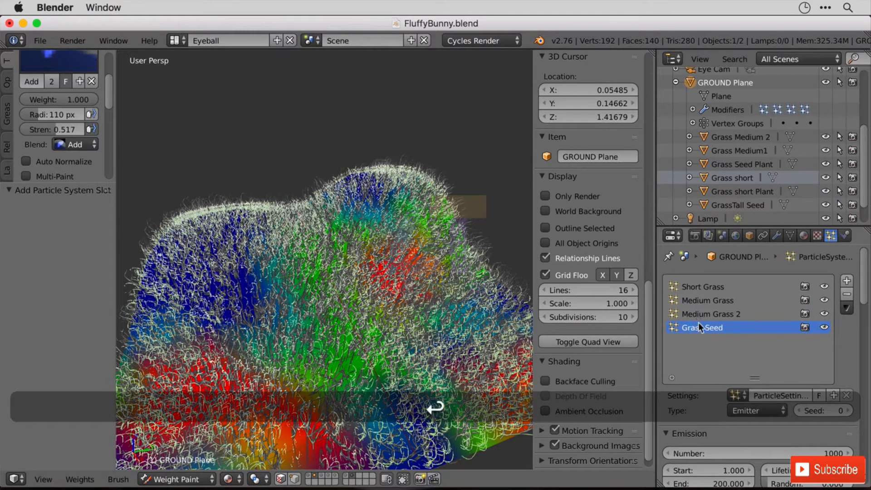
# Assign the existing Short Grass particle settings to the Grass Seed system
pyautogui.scroll(-3, 808, 372)
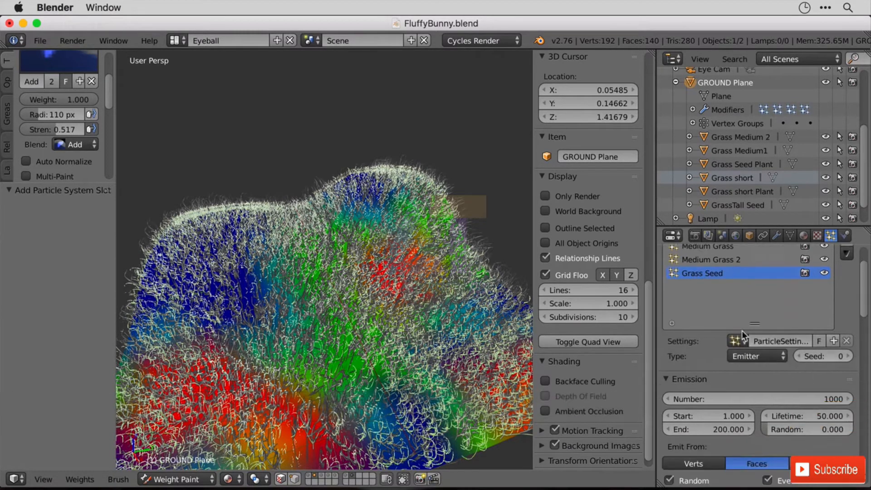
pyautogui.click(742, 342)
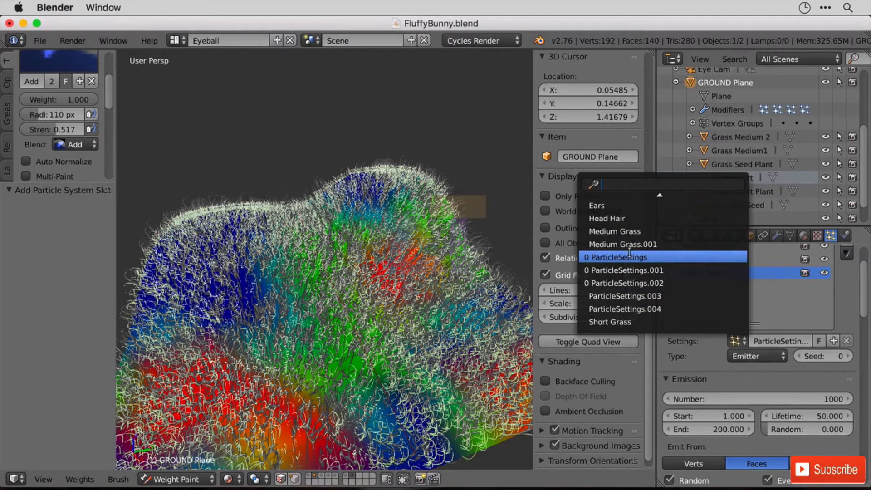
pyautogui.click(705, 321)
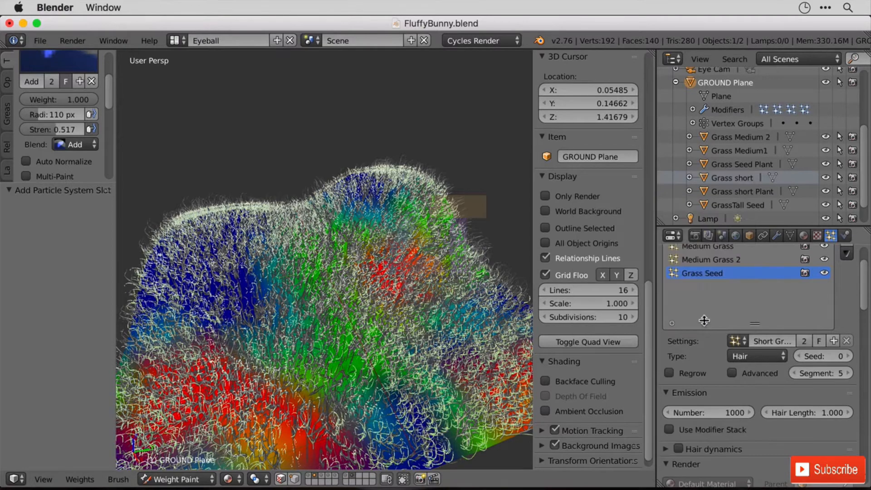
# Set the Grass Seed system's emission number to 100
pyautogui.moveTo(865, 278); pyautogui.dragTo(864, 310)
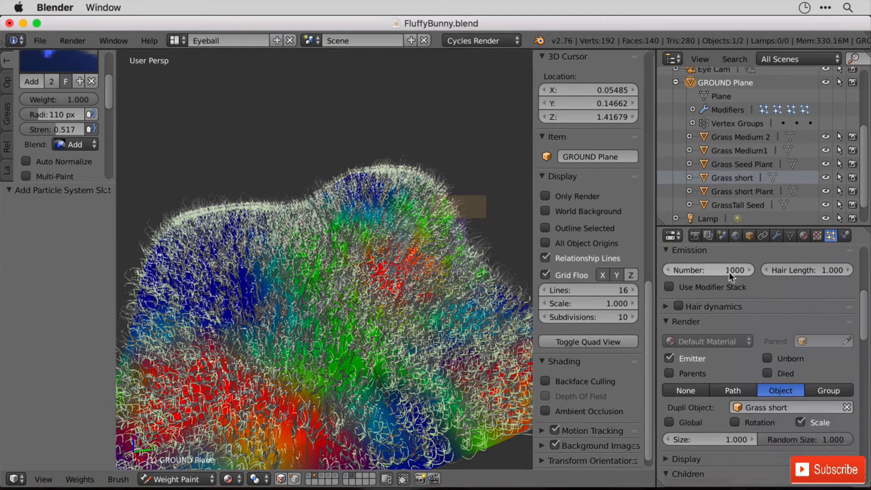
pyautogui.moveTo(730, 269)
pyautogui.mouseDown()
pyautogui.moveTo(712, 269)
pyautogui.moveTo(733, 271)
pyautogui.mouseUp()
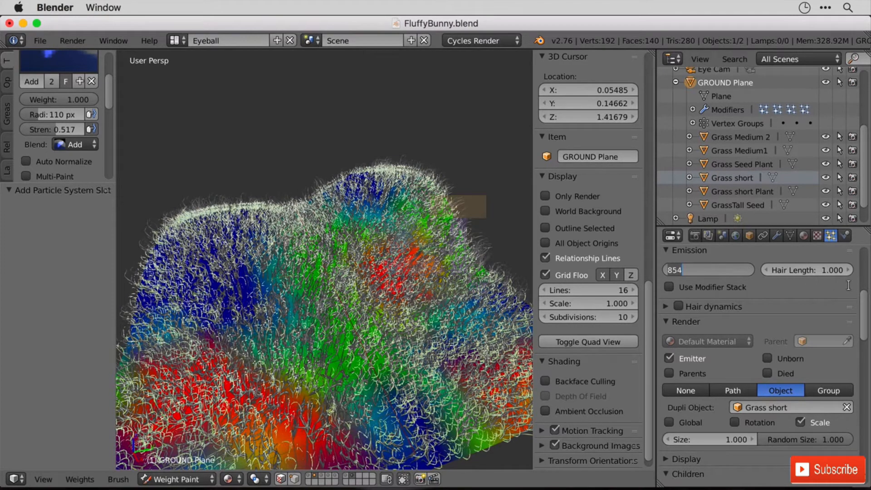
pyautogui.write('200')
pyautogui.press('Return')
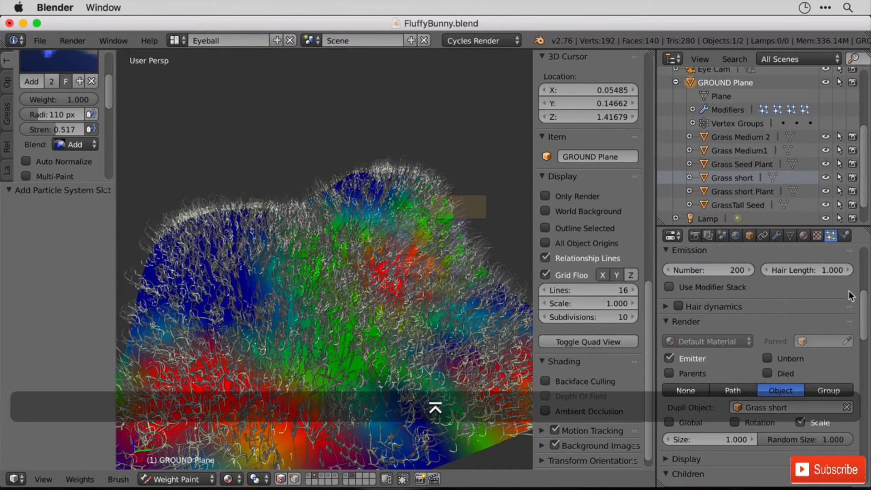
pyautogui.write('00')
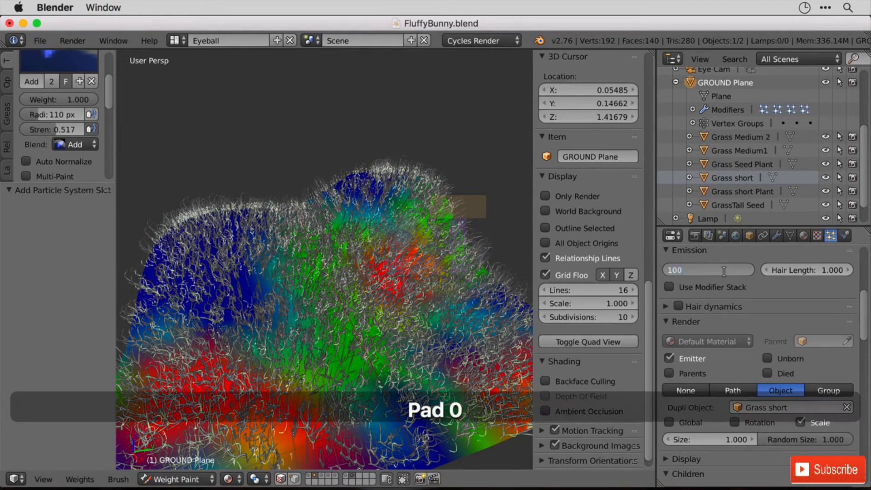
pyautogui.press('Return')
# Set both the displayed and rendered children counts of the Grass Seed system to 5
pyautogui.moveTo(864, 309); pyautogui.dragTo(859, 344)
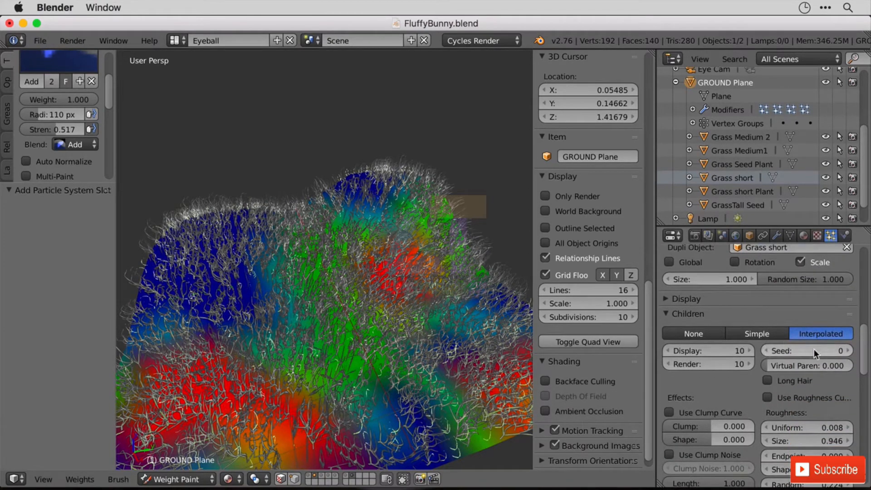
pyautogui.write('5')
pyautogui.press('Return')
pyautogui.click(731, 362)
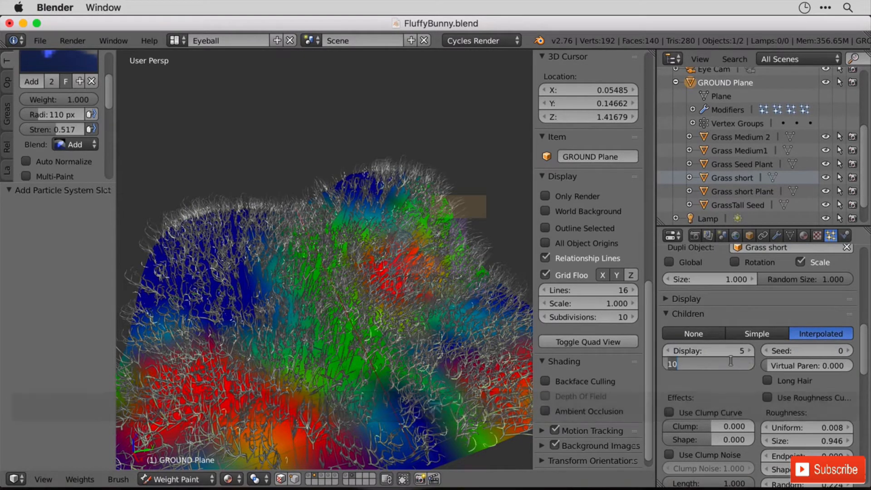
pyautogui.write('5')
pyautogui.press('Return')
# Use GrassTall Seed as the duplicated object of the Grass Seed particle system
pyautogui.scroll(-3, 778, 353)
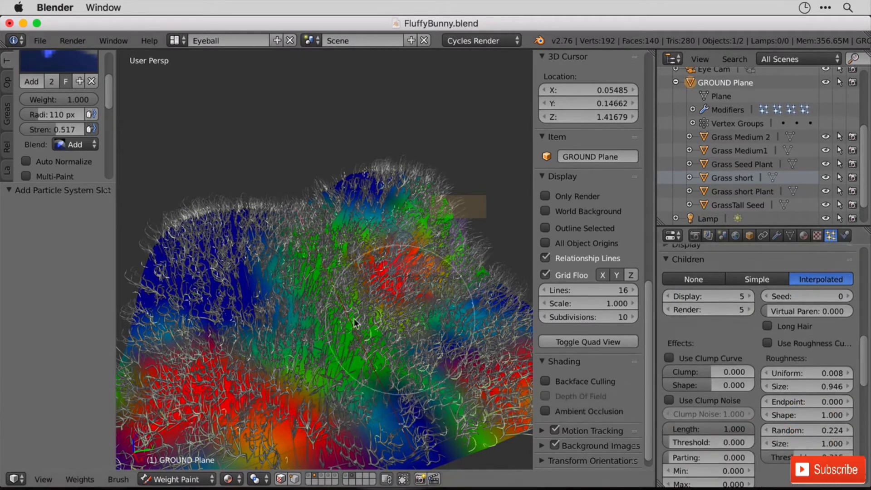
pyautogui.moveTo(286, 308)
pyautogui.mouseDown(button='middle')
pyautogui.moveTo(282, 295)
pyautogui.moveTo(275, 305)
pyautogui.mouseUp(button='middle')
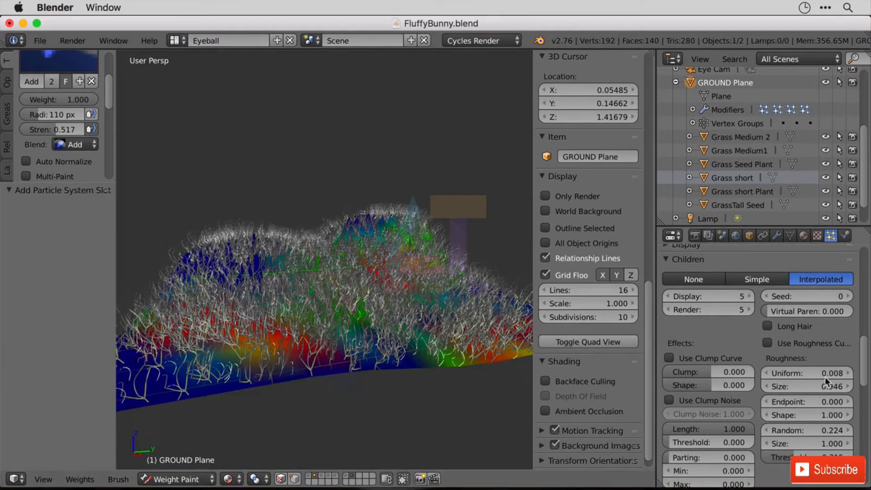
pyautogui.scroll(11, 866, 366)
pyautogui.scroll(-1, 783, 359)
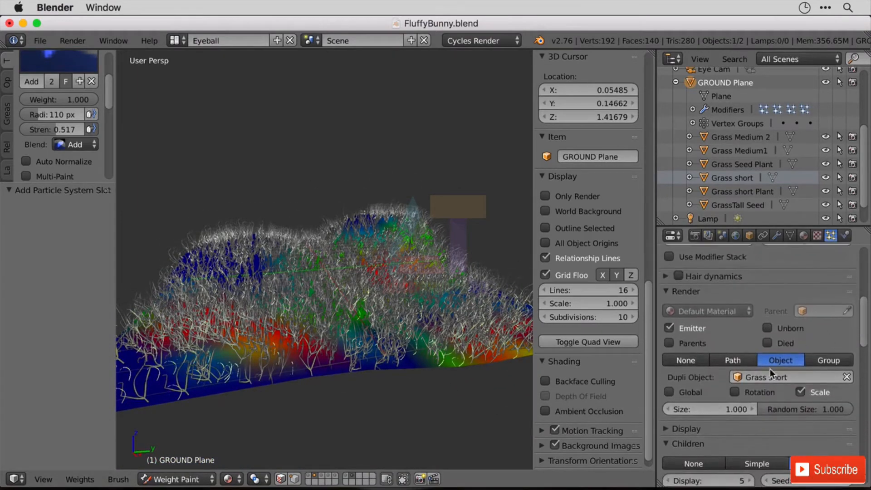
pyautogui.click(773, 374)
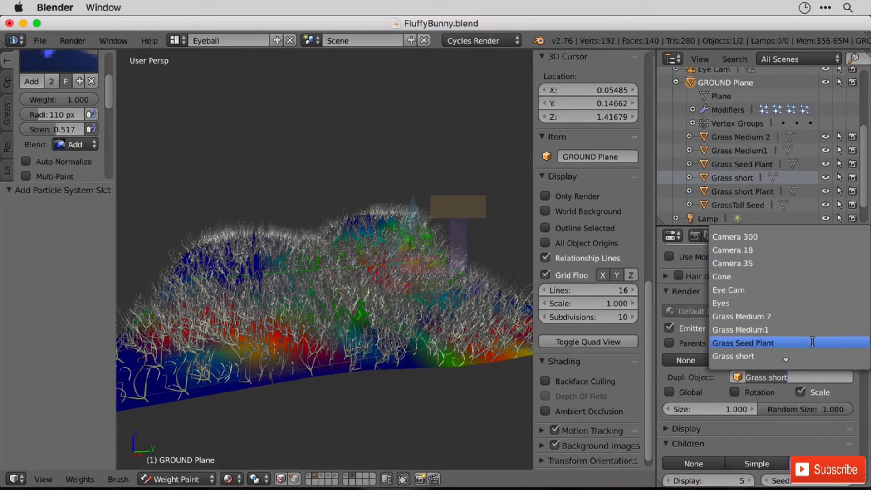
pyautogui.scroll(-4, 786, 358)
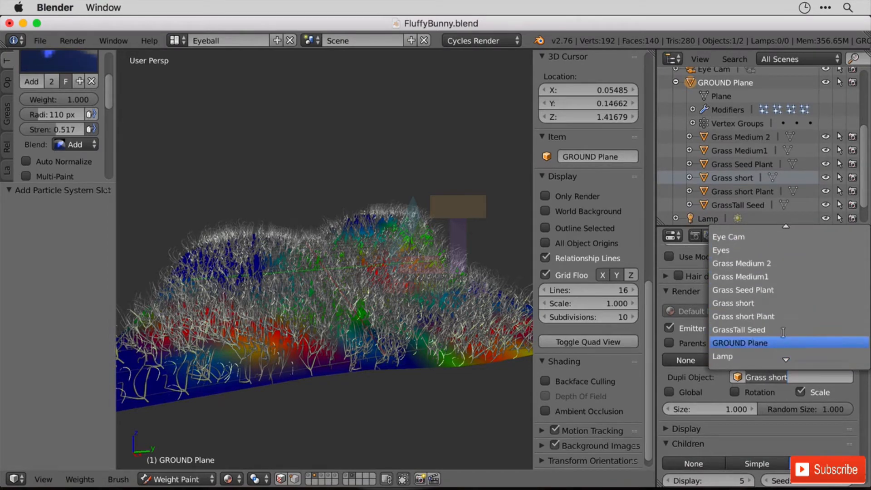
pyautogui.click(783, 331)
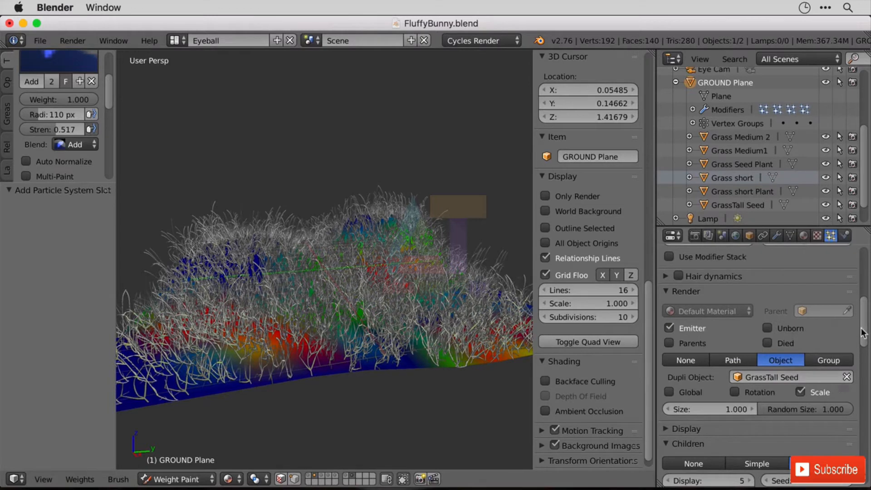
# Look through the camera, lock it to the view and reframe it to show the hills covered in tall grass
pyautogui.moveTo(862, 333); pyautogui.dragTo(859, 358)
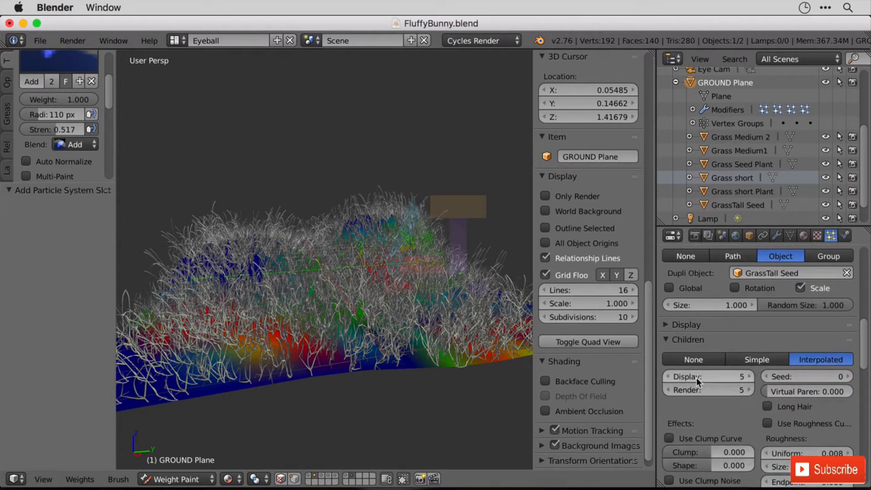
pyautogui.scroll(-8, 867, 348)
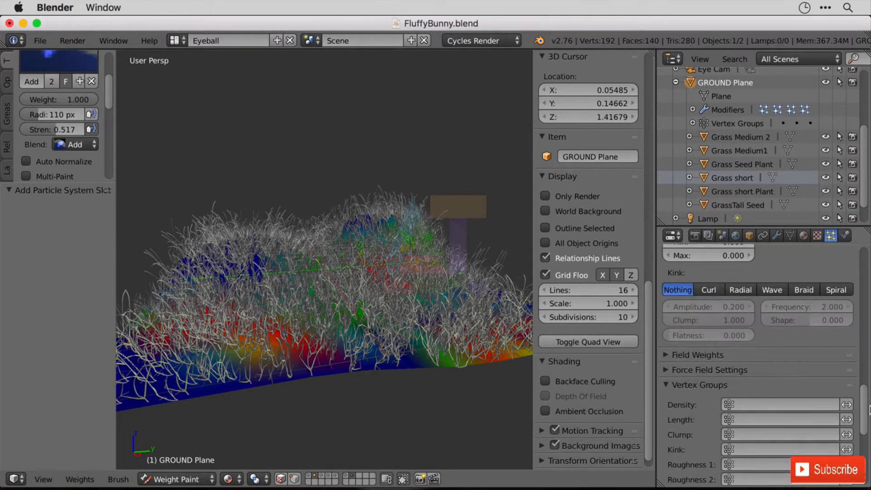
pyautogui.moveTo(204, 196)
pyautogui.mouseDown(button='middle')
pyautogui.moveTo(279, 248)
pyautogui.moveTo(317, 257)
pyautogui.moveTo(213, 245)
pyautogui.moveTo(239, 234)
pyautogui.mouseUp(button='middle')
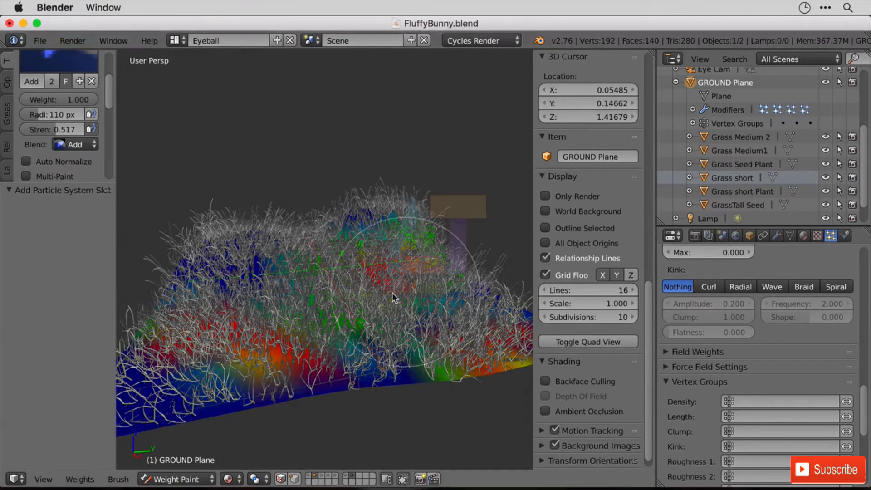
pyautogui.press('KP_0')
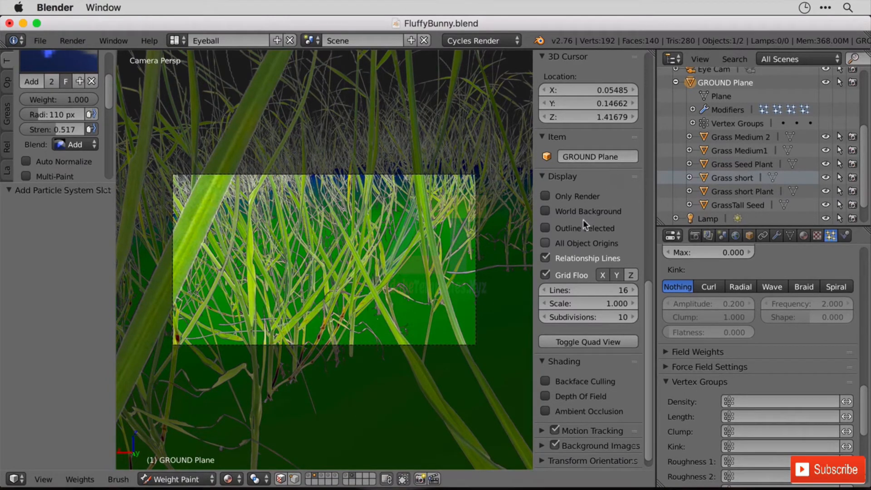
pyautogui.moveTo(652, 300); pyautogui.dragTo(652, 159)
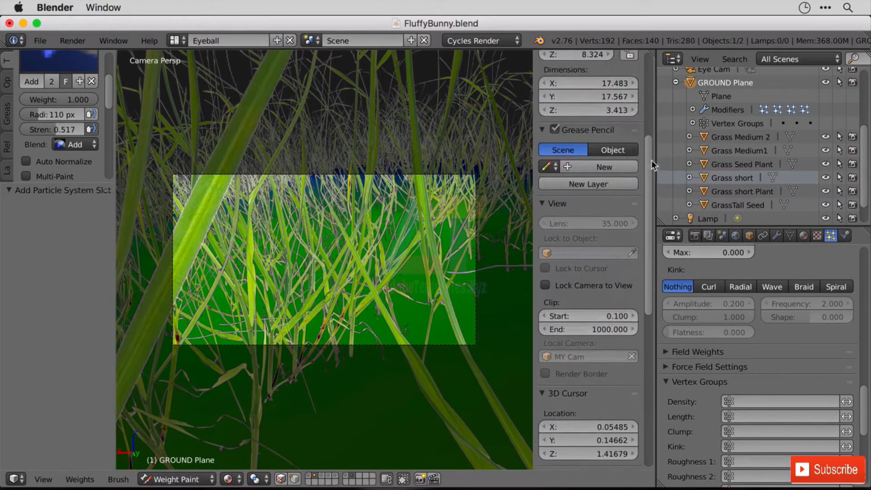
pyautogui.scroll(2, 617, 282)
pyautogui.hscroll(-10, 250, 268)
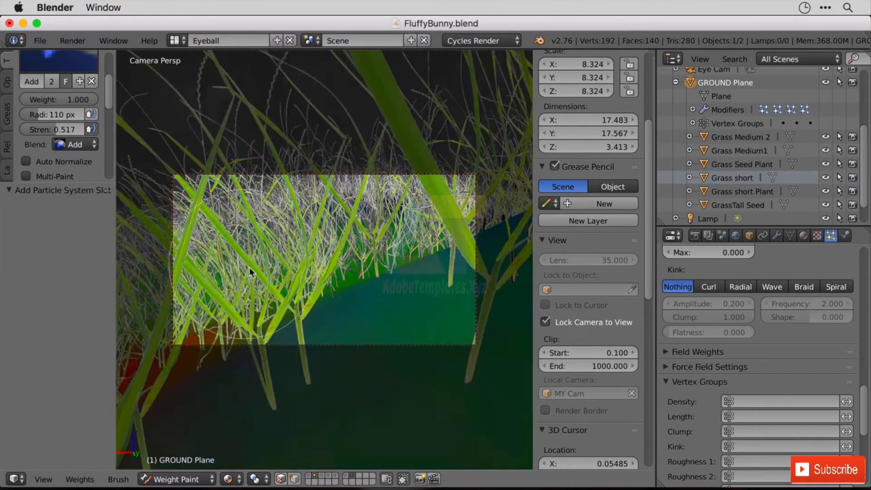
pyautogui.hscroll(-5, 286, 274)
pyautogui.hscroll(-10, 285, 273)
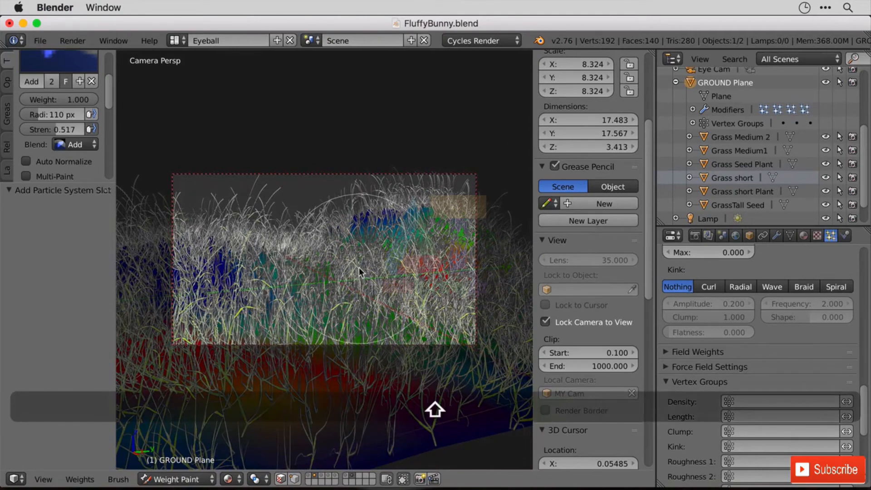
pyautogui.keyDown('shift'); pyautogui.scroll(5, 359, 268); pyautogui.keyUp('shift')
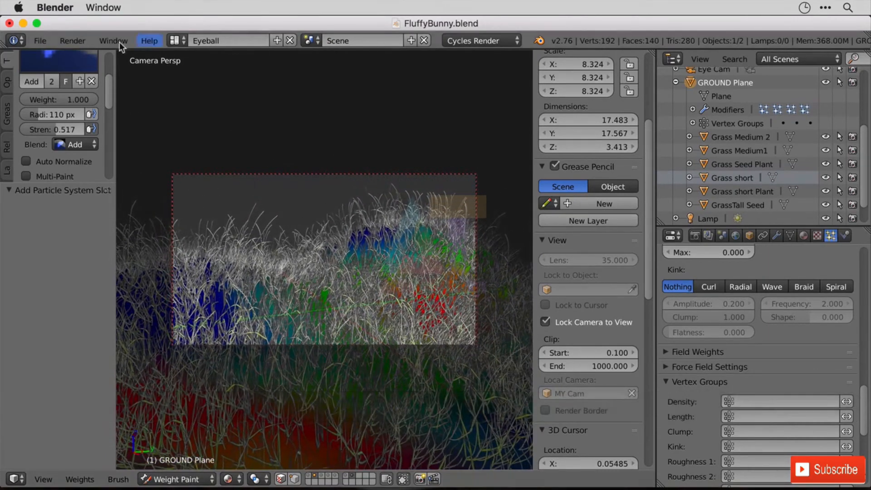
# Set the Cycles render samples to 5
pyautogui.click(80, 42)
pyautogui.click(695, 236)
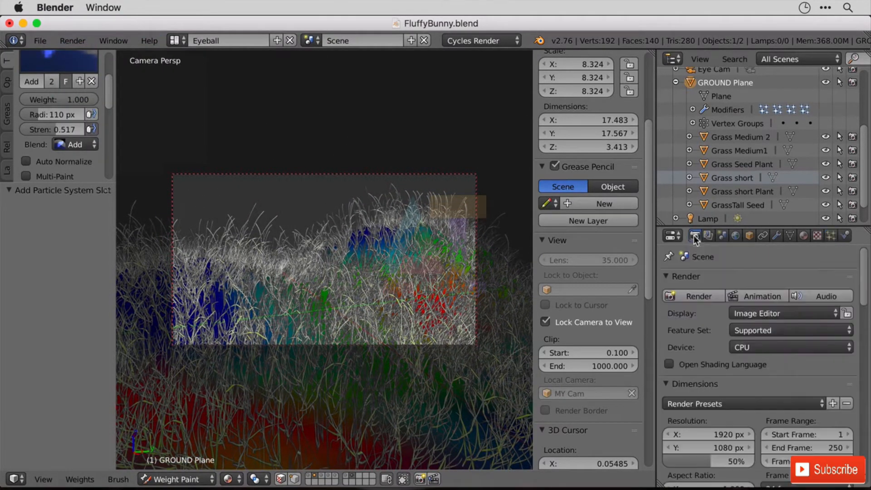
pyautogui.scroll(-10, 803, 389)
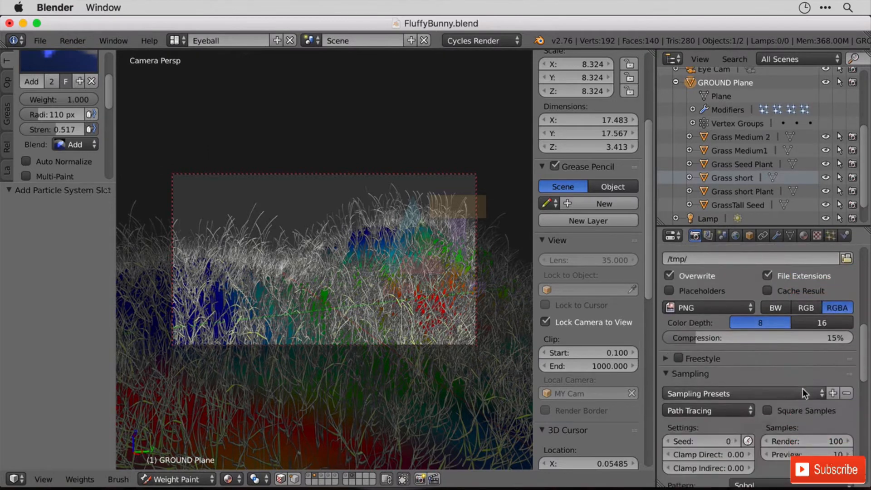
pyautogui.click(825, 334)
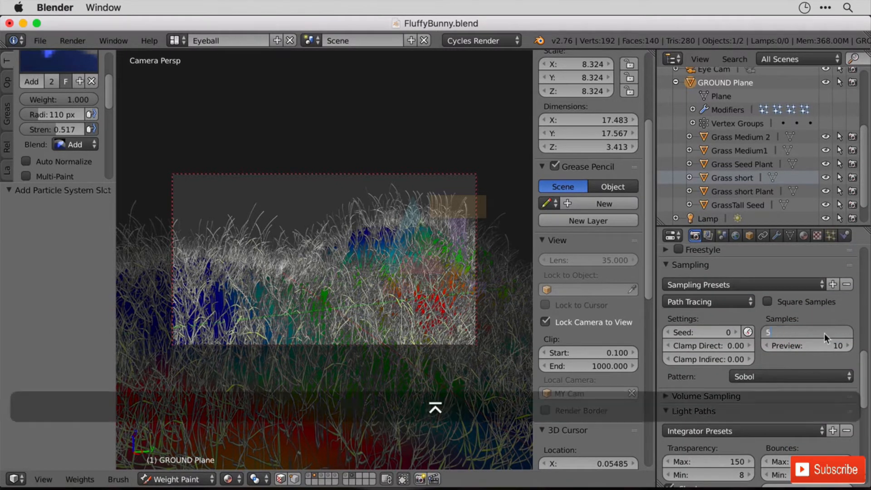
pyautogui.write('5')
pyautogui.press('Return')
# Render a test image of the grassy hills and return to the Grass Seed particle settings
pyautogui.click(73, 40)
pyautogui.click(100, 58)
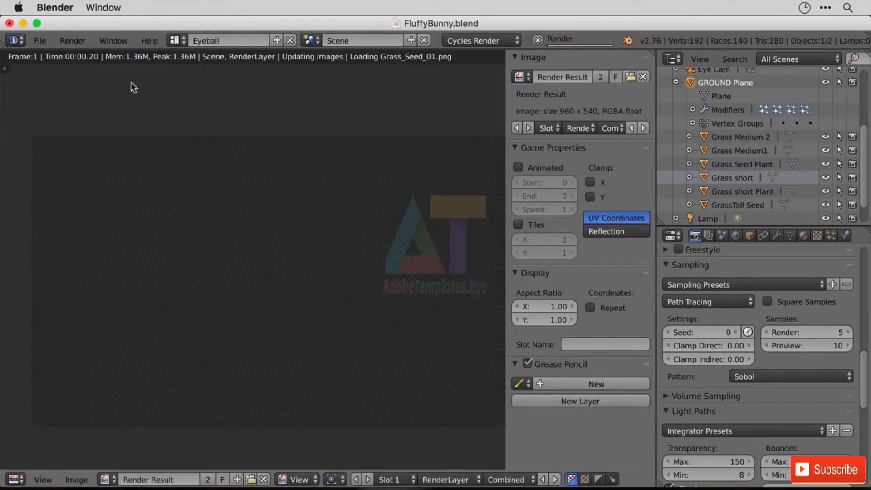
pyautogui.scroll(2, 374, 222)
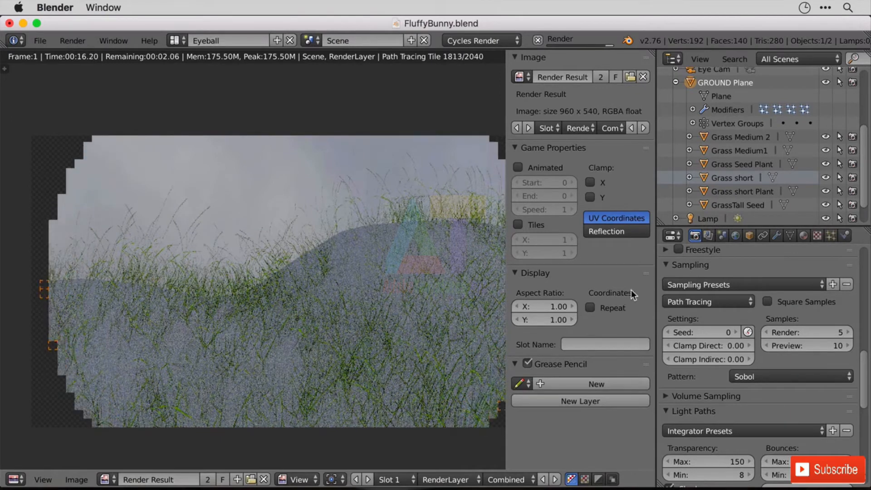
pyautogui.click(831, 236)
pyautogui.scroll(5, 813, 341)
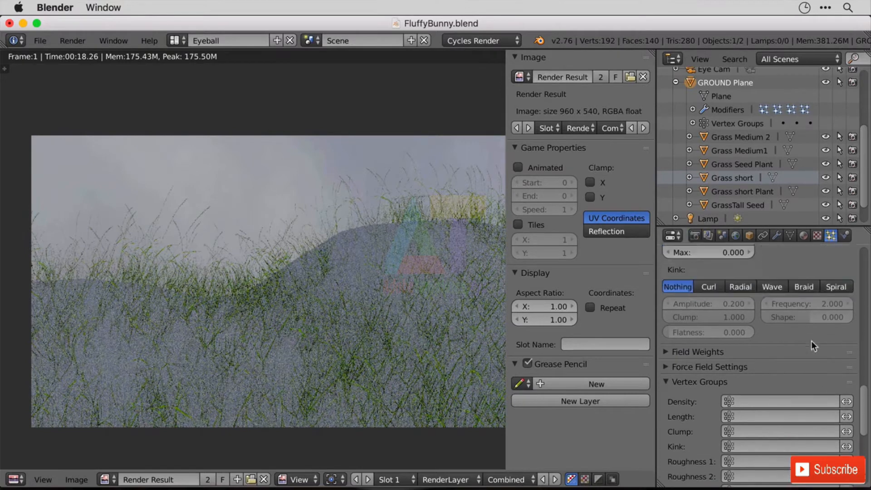
# Set the emission number of the Short Grass particle system to 1000 and start a test render
pyautogui.scroll(15, 736, 333)
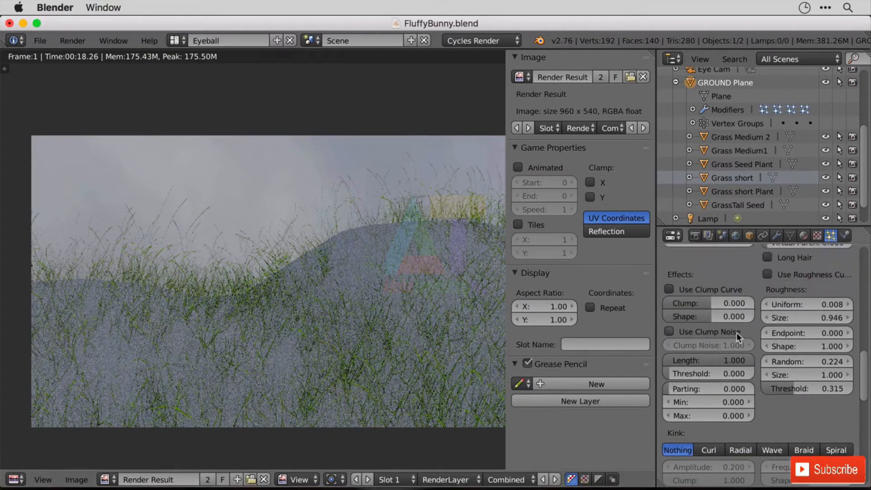
pyautogui.scroll(8, 769, 328)
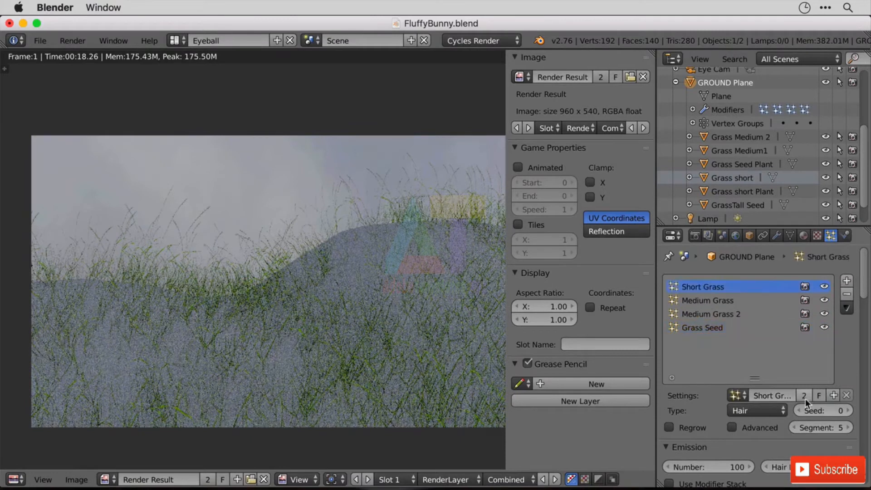
pyautogui.scroll(-6, 805, 399)
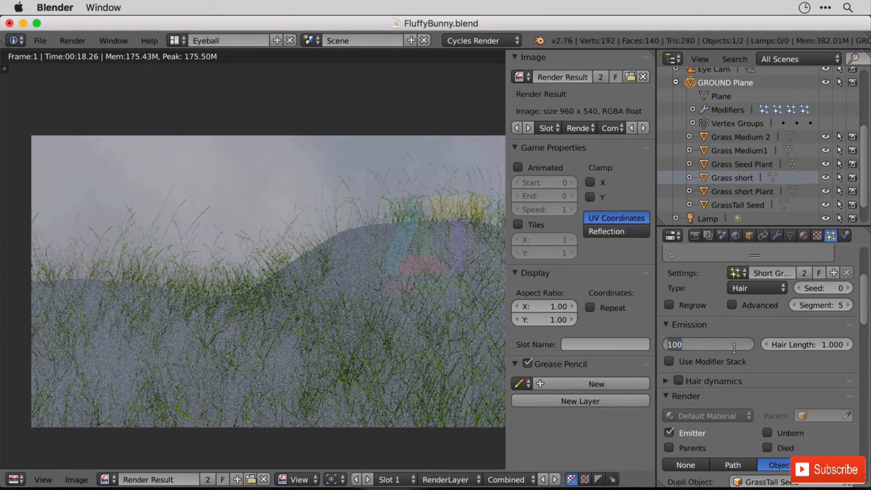
pyautogui.write('0')
pyautogui.press('Return')
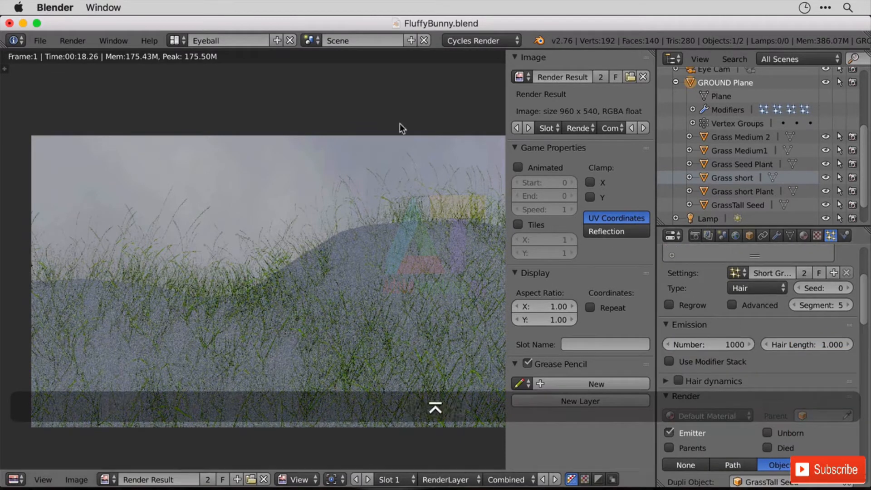
pyautogui.click(73, 40)
pyautogui.click(94, 58)
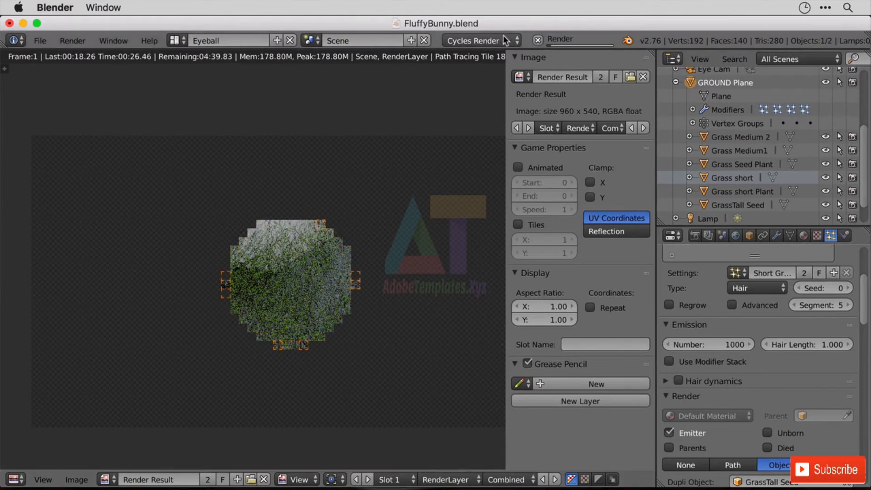
# Stop the test render and set the Short Grass emission number to 600
pyautogui.click(736, 343)
pyautogui.write('600')
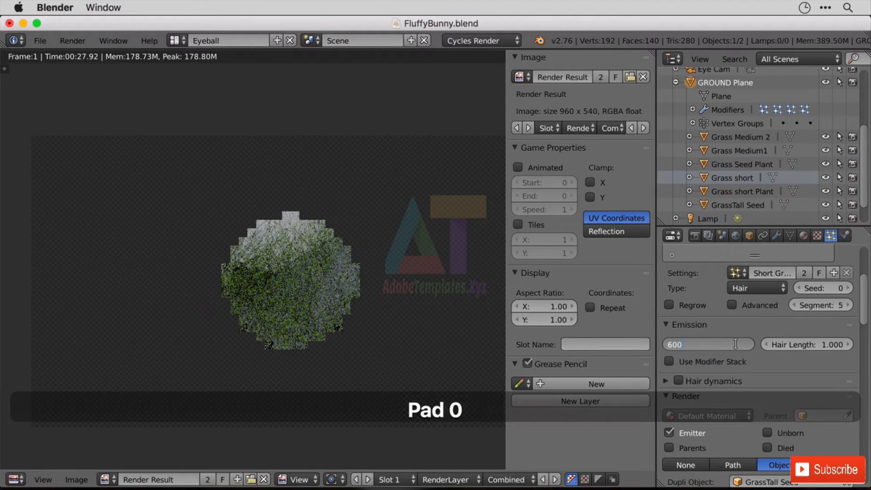
pyautogui.press('Return')
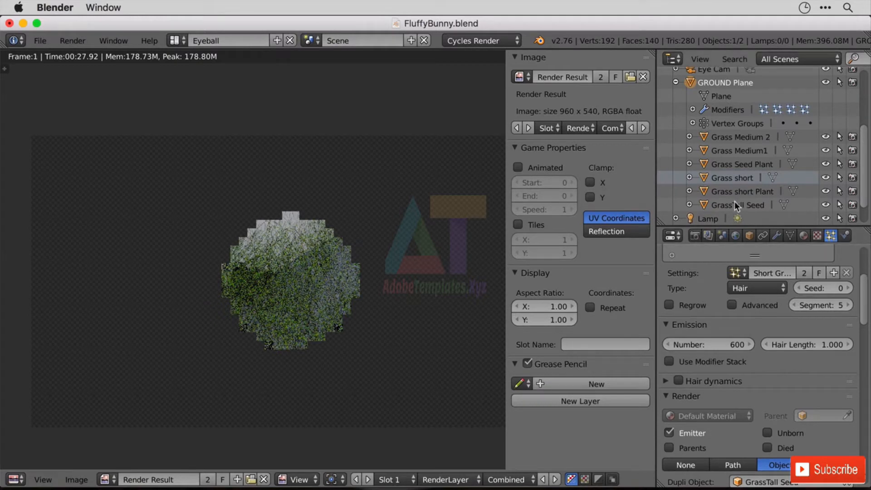
# Return from the render result to the 3D view and hide all four particle systems in the viewport
pyautogui.scroll(-2, 749, 166)
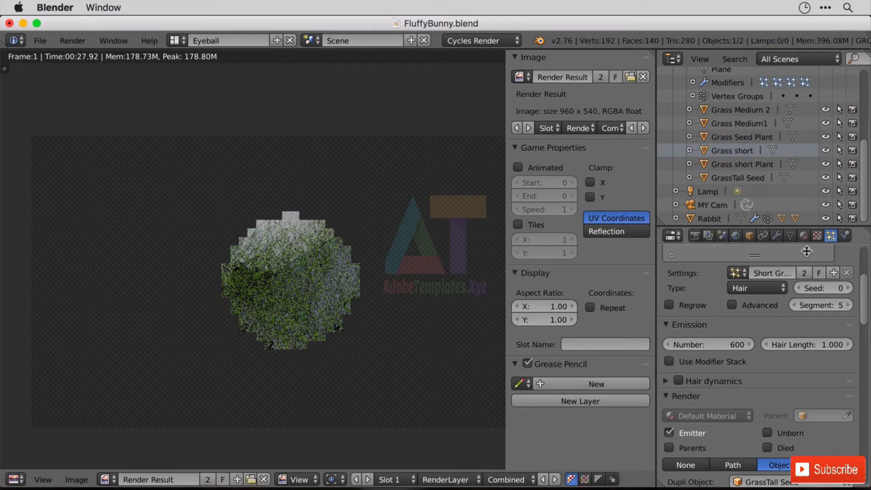
pyautogui.click(793, 236)
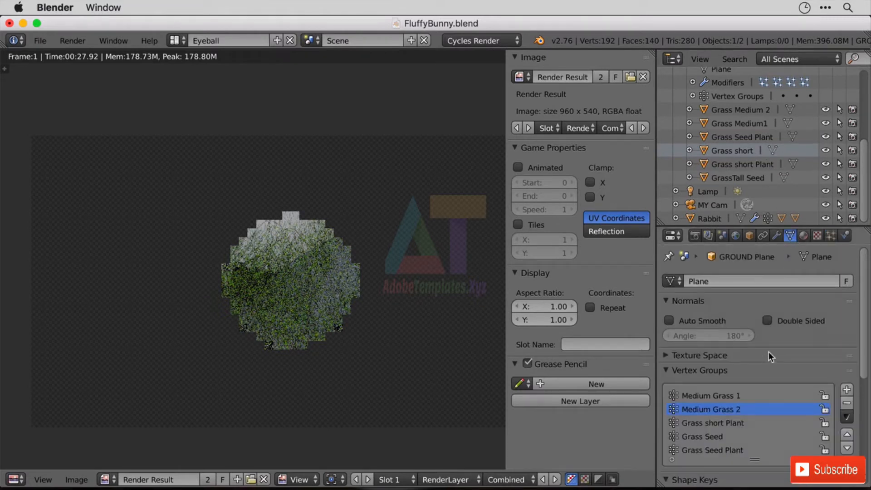
pyautogui.click(10, 480)
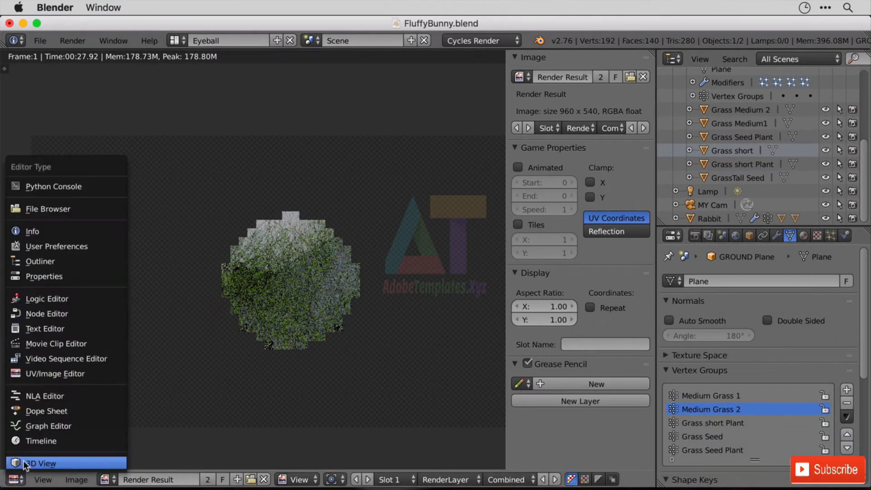
pyautogui.click(23, 461)
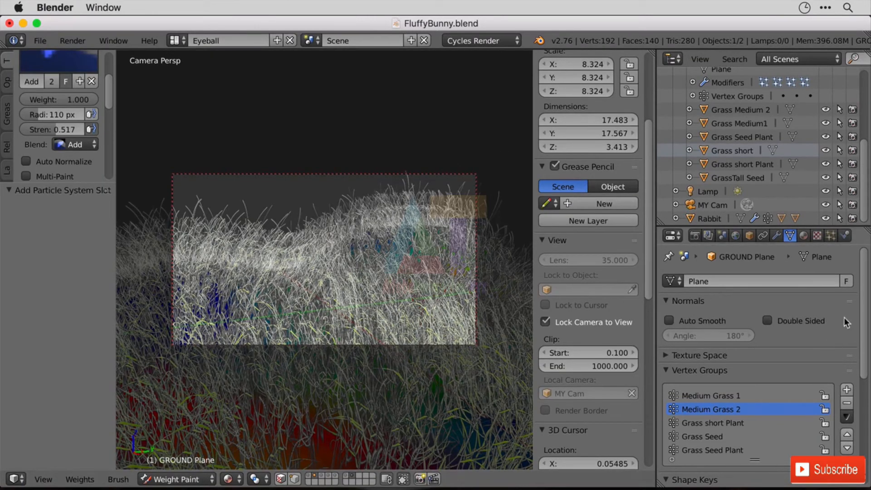
pyautogui.click(831, 235)
pyautogui.moveTo(867, 315); pyautogui.dragTo(868, 266)
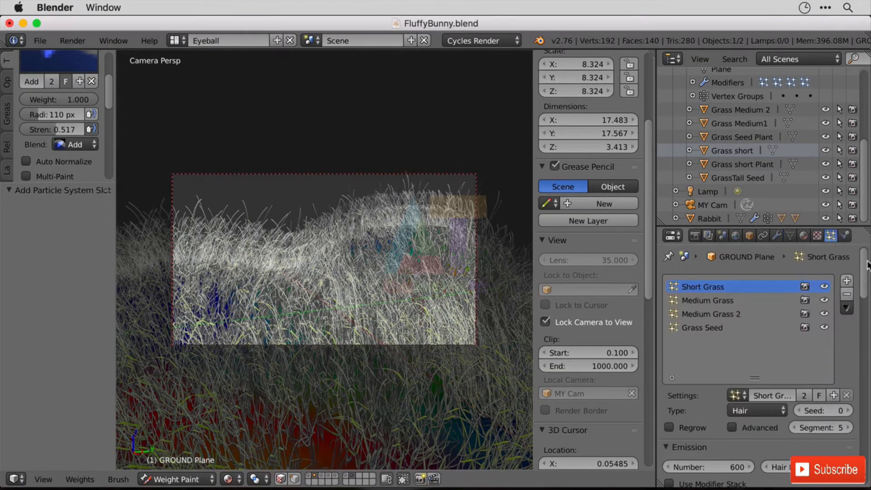
pyautogui.moveTo(820, 290); pyautogui.dragTo(825, 327)
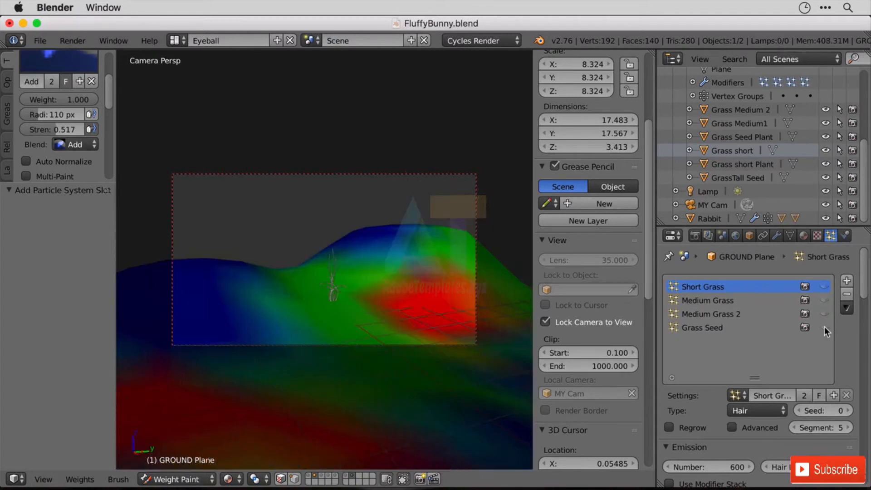
# Make Grass short Plant the active vertex group and paint weight over the tops and upper slopes of both hills
pyautogui.click(790, 236)
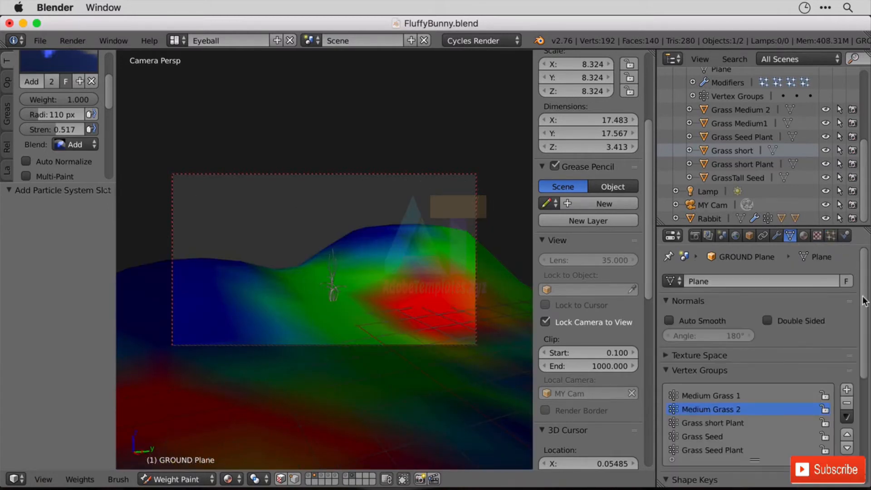
pyautogui.scroll(-4, 768, 392)
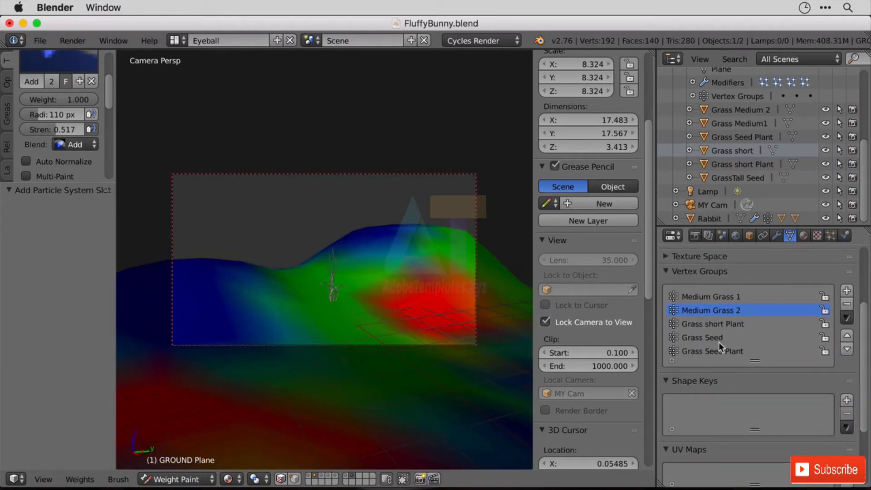
pyautogui.click(727, 351)
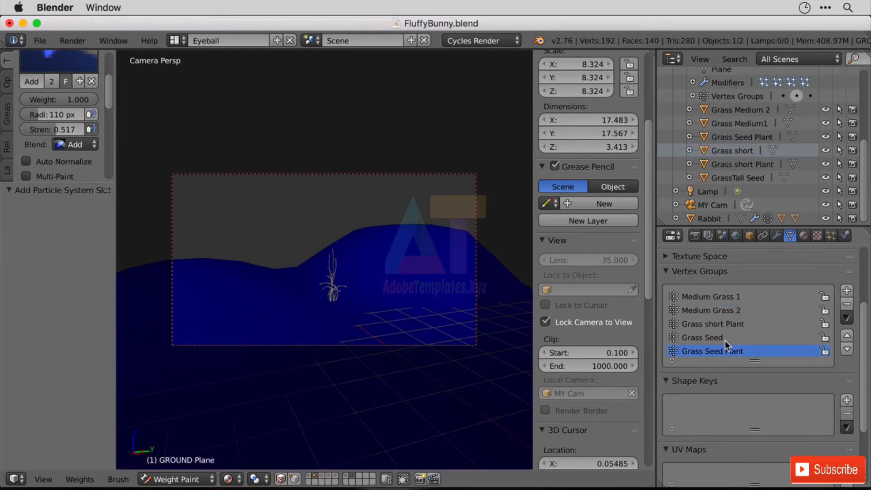
pyautogui.click(727, 325)
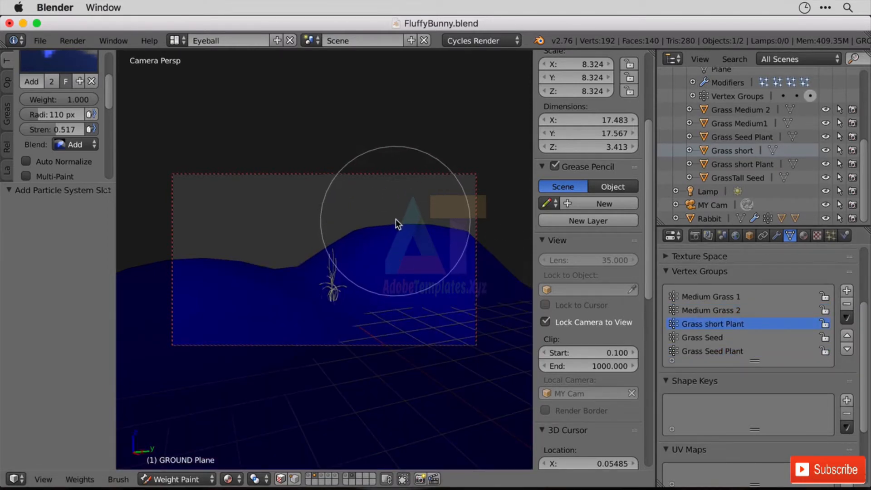
pyautogui.moveTo(399, 224)
pyautogui.mouseDown(button='middle')
pyautogui.moveTo(428, 253)
pyautogui.moveTo(309, 180)
pyautogui.mouseUp(button='middle')
pyautogui.moveTo(309, 181)
pyautogui.mouseDown()
pyautogui.moveTo(301, 177)
pyautogui.moveTo(372, 193)
pyautogui.moveTo(352, 229)
pyautogui.mouseUp()
pyautogui.moveTo(324, 299)
pyautogui.mouseDown(button='middle')
pyautogui.moveTo(423, 234)
pyautogui.moveTo(380, 260)
pyautogui.mouseUp(button='middle')
pyautogui.moveTo(151, 265)
pyautogui.mouseDown()
pyautogui.moveTo(209, 278)
pyautogui.moveTo(150, 301)
pyautogui.mouseUp()
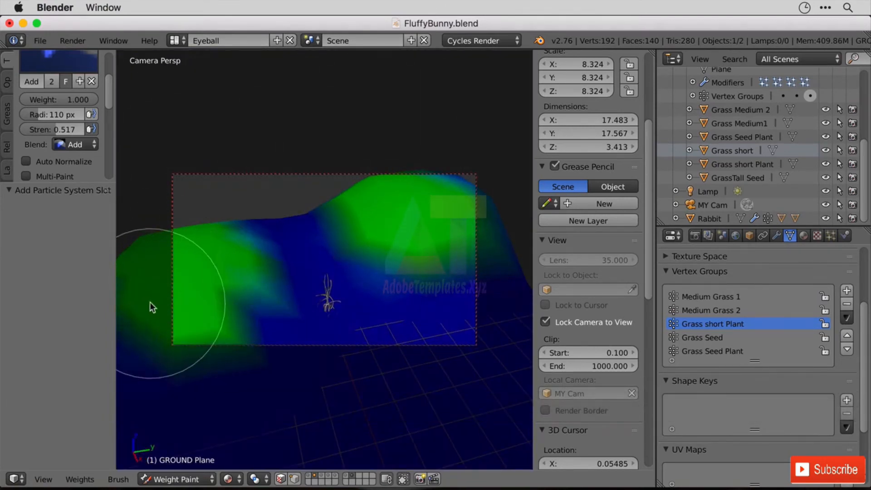
# Reduce the brush radius to 38 px and paint scattered weight patches for the Grass Seed Plant vertex group over the hills and foreground
pyautogui.click(735, 352)
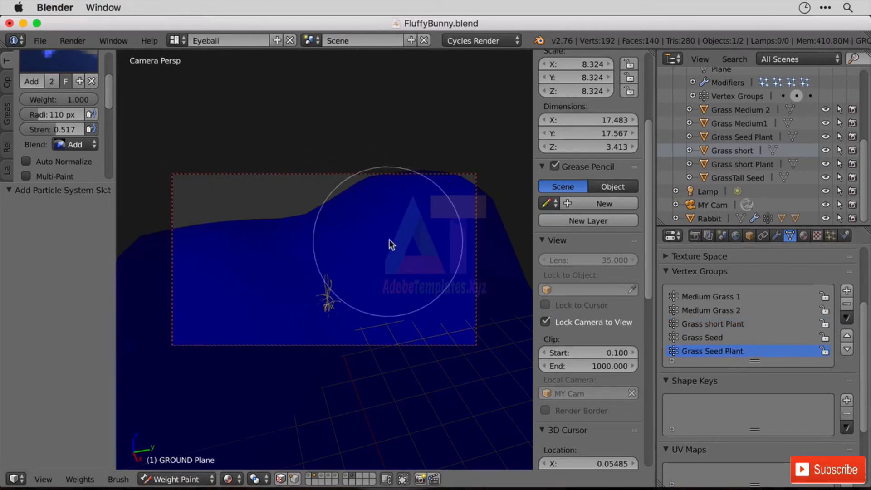
pyautogui.press('f')
pyautogui.click(351, 234)
pyautogui.moveTo(356, 233)
pyautogui.mouseDown()
pyautogui.moveTo(393, 268)
pyautogui.moveTo(492, 267)
pyautogui.moveTo(360, 249)
pyautogui.moveTo(188, 308)
pyautogui.moveTo(154, 374)
pyautogui.moveTo(220, 383)
pyautogui.mouseUp()
pyautogui.moveTo(430, 362)
pyautogui.mouseDown()
pyautogui.moveTo(451, 451)
pyautogui.moveTo(470, 416)
pyautogui.mouseUp()
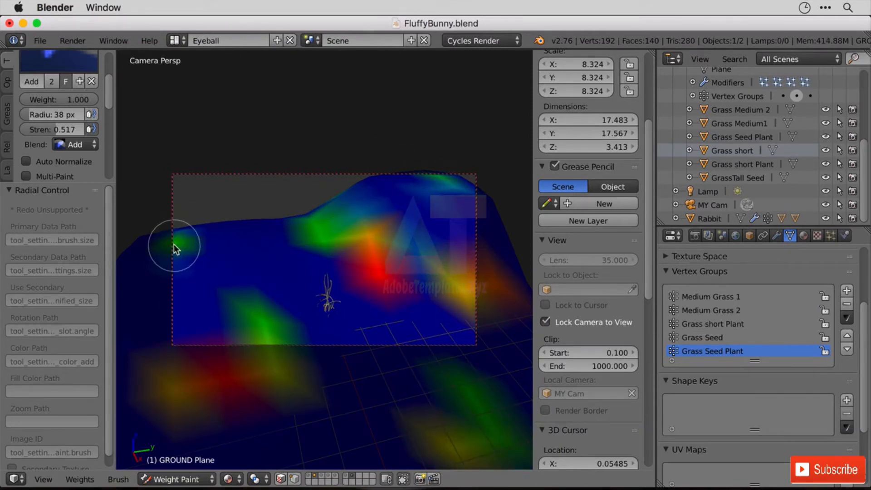
pyautogui.moveTo(174, 245); pyautogui.dragTo(179, 238)
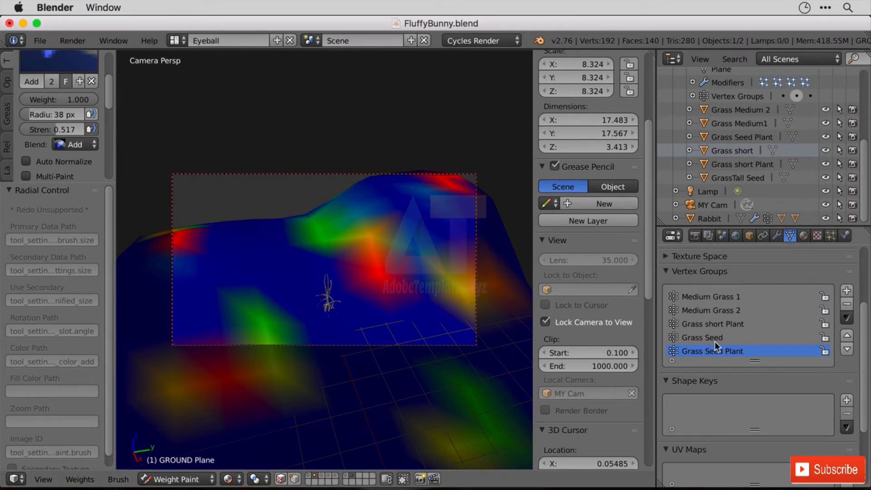
# Add a new particle system to the ground plane and name it Grass Short Plant
pyautogui.click(831, 235)
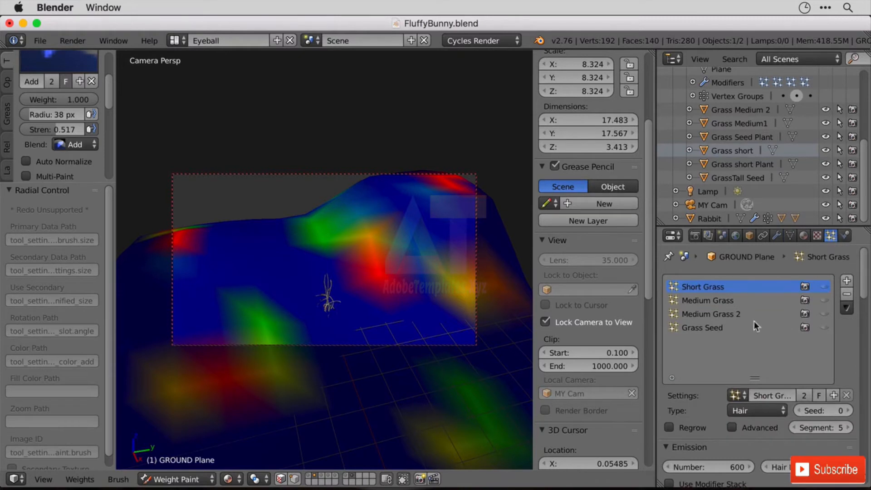
pyautogui.click(718, 328)
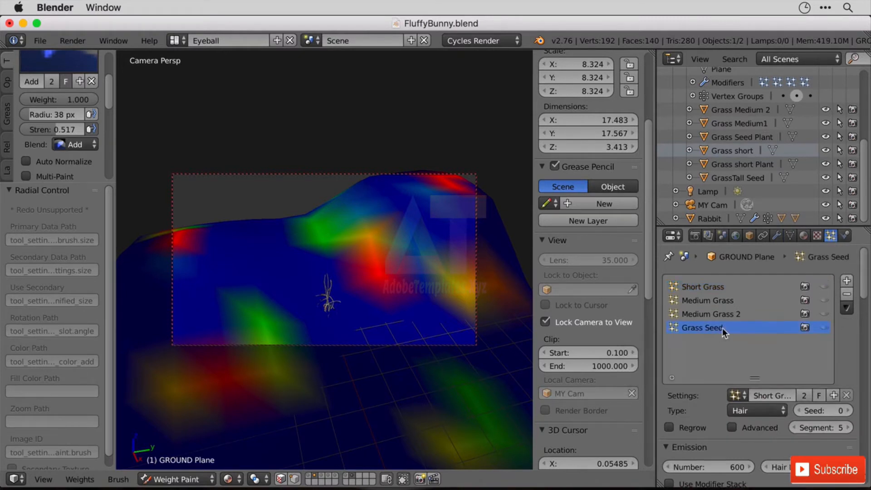
pyautogui.click(847, 281)
pyautogui.doubleClick(736, 341)
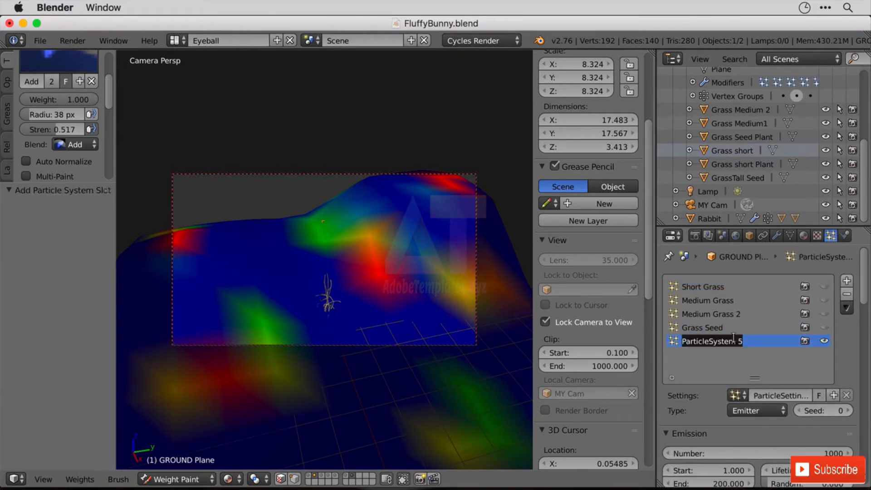
pyautogui.press('shift')
pyautogui.write('G')
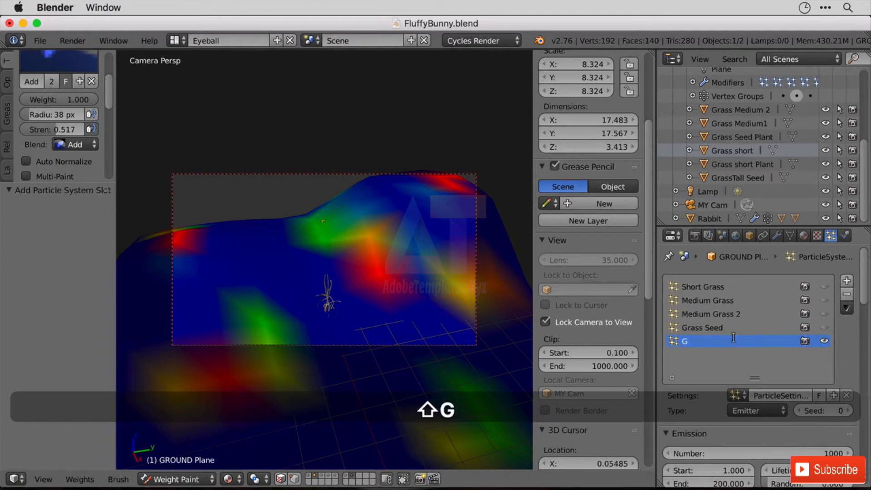
pyautogui.write('rass')
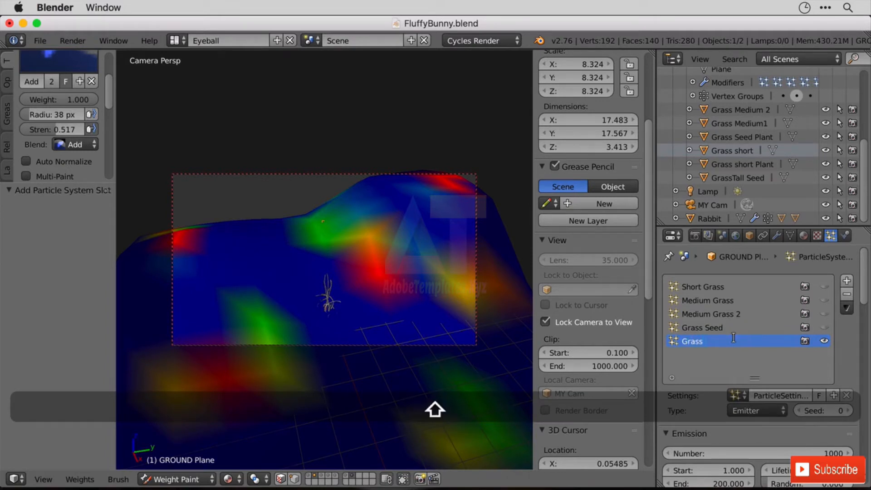
pyautogui.write(' Short Play')
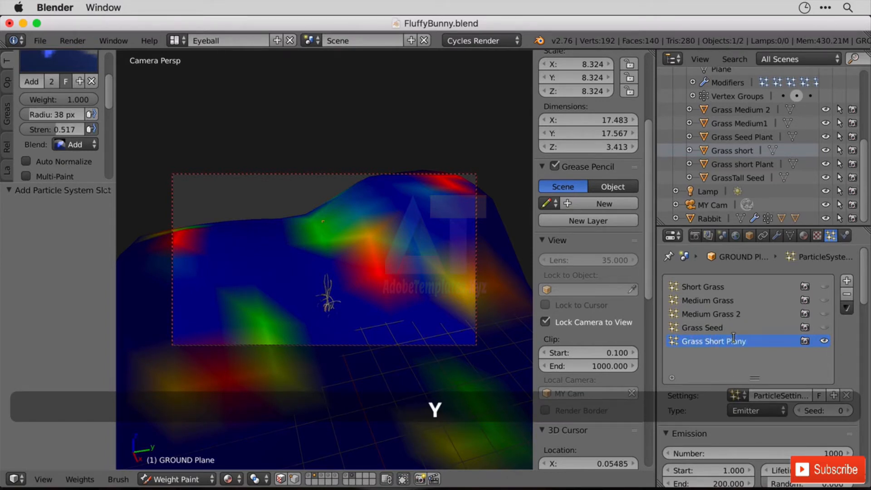
pyautogui.press('Return')
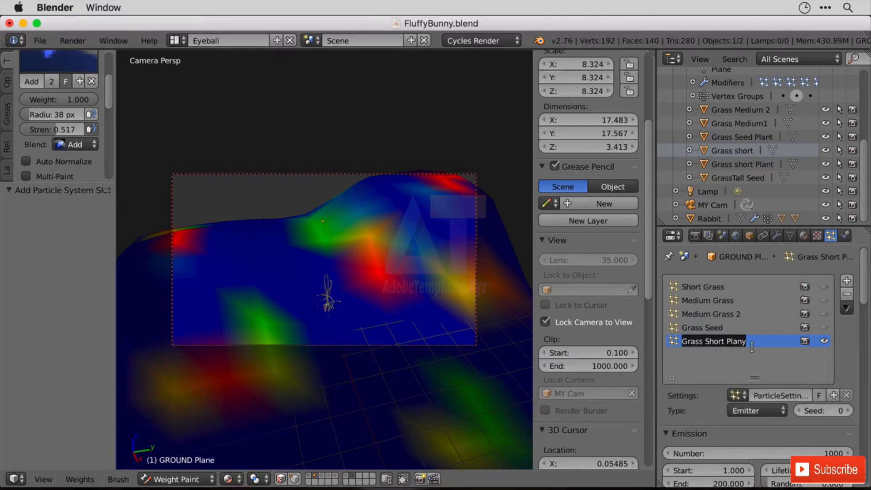
pyautogui.doubleClick(744, 339)
pyautogui.moveTo(743, 339); pyautogui.dragTo(757, 340)
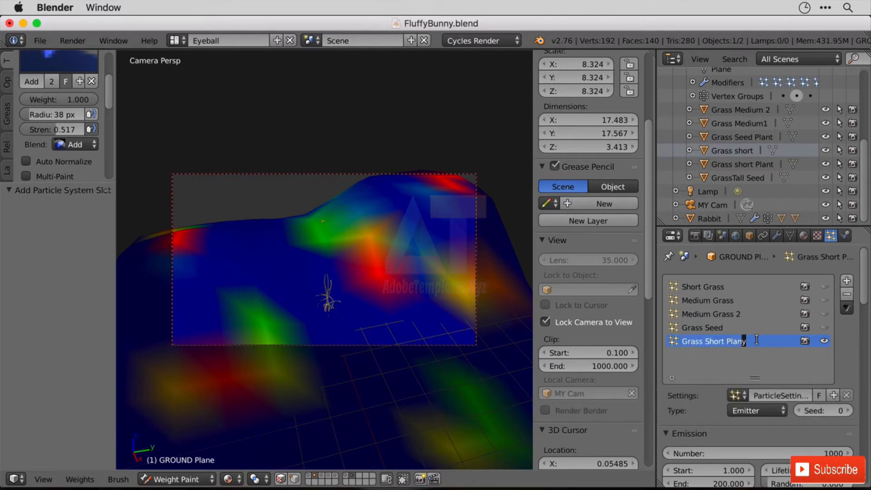
pyautogui.write('t')
pyautogui.press('Return')
# Set the type of the Grass Short Plant particle system to Hair
pyautogui.moveTo(783, 378); pyautogui.dragTo(781, 311)
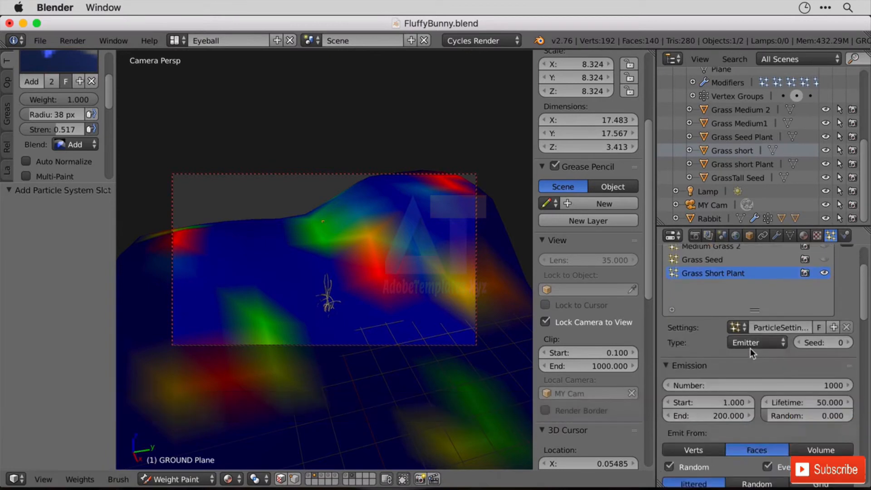
pyautogui.click(754, 343)
pyautogui.click(759, 312)
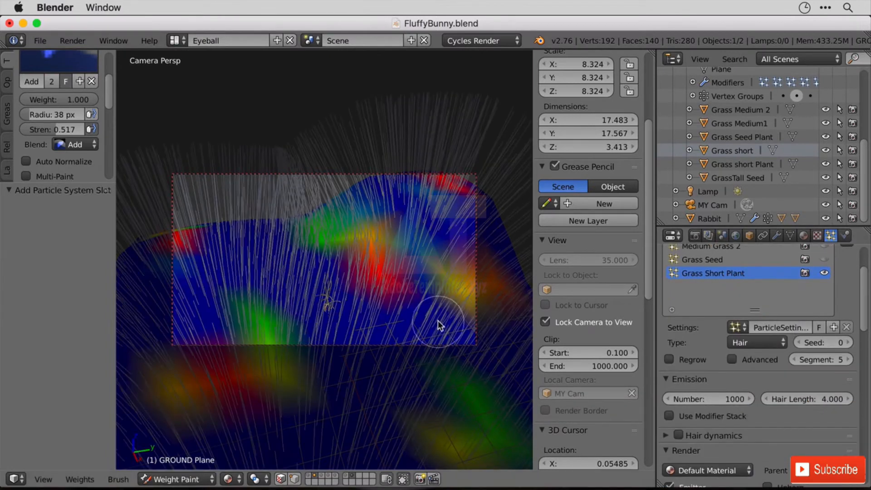
# Assign the Grass short Plant vertex group as the density of the new hair system and inspect the hair distribution on the hills
pyautogui.moveTo(438, 320); pyautogui.dragTo(435, 278, button='middle')
pyautogui.scroll(-5, 822, 398)
pyautogui.scroll(-10, 818, 394)
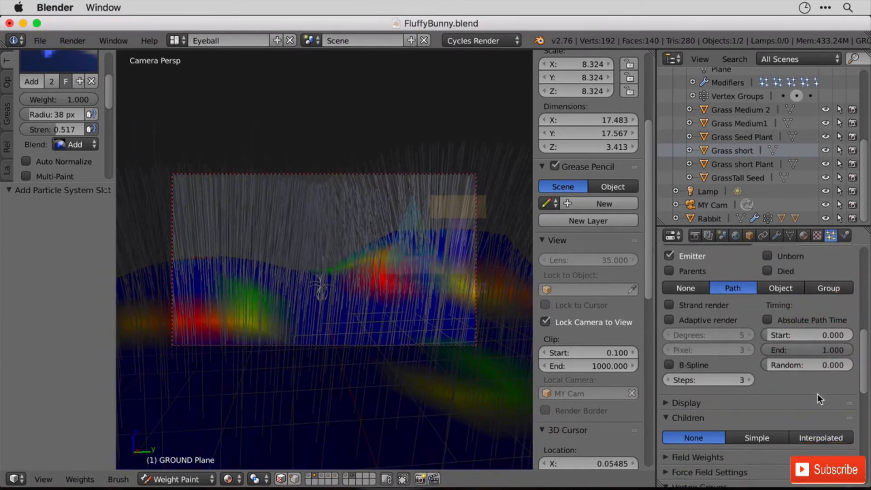
pyautogui.click(756, 303)
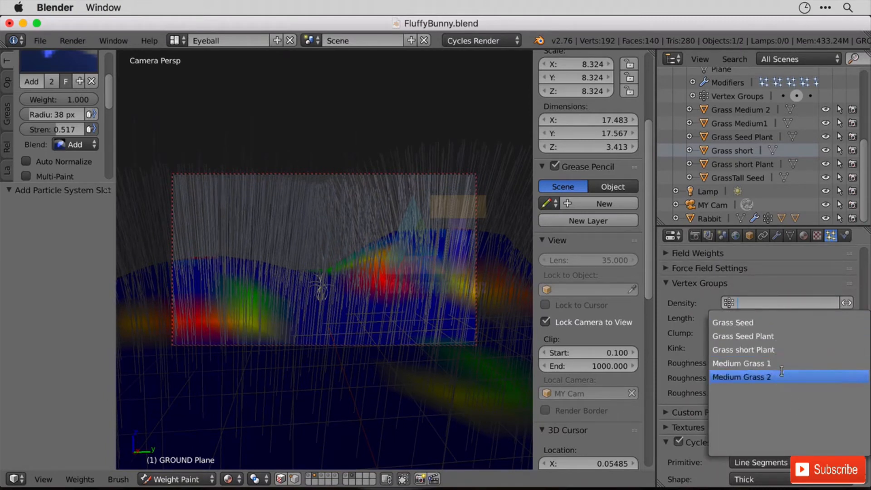
pyautogui.click(758, 350)
pyautogui.scroll(5, 796, 347)
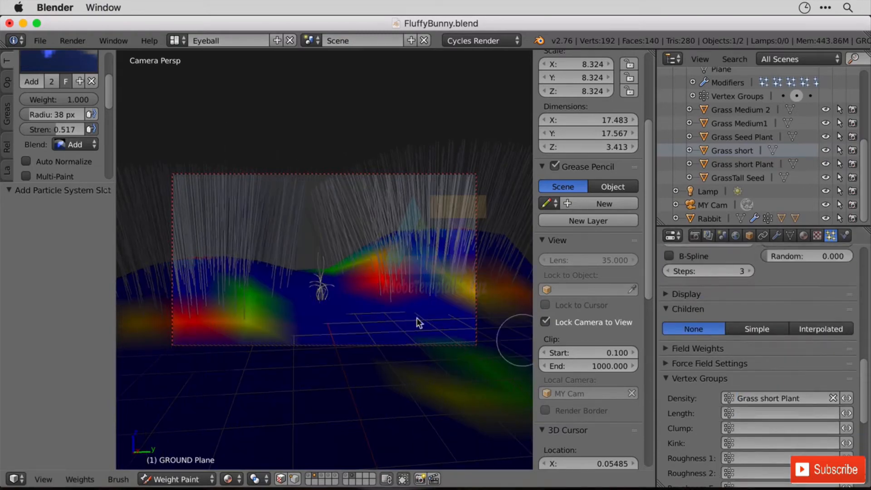
pyautogui.moveTo(417, 317)
pyautogui.mouseDown(button='middle')
pyautogui.moveTo(348, 282)
pyautogui.moveTo(402, 272)
pyautogui.moveTo(335, 278)
pyautogui.moveTo(461, 300)
pyautogui.mouseUp(button='middle')
pyautogui.scroll(8, 761, 361)
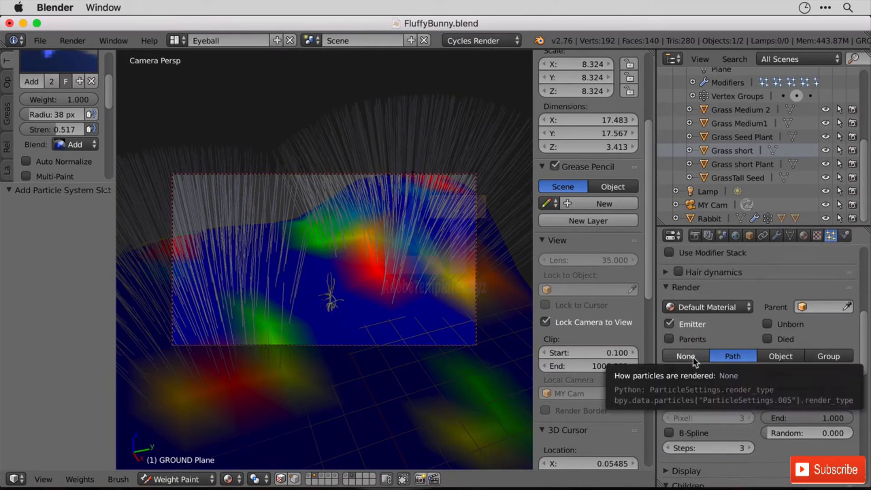
# Set the Grass Short Plant system's emission number to 200 and its hair length to 1
pyautogui.scroll(-7, 748, 366)
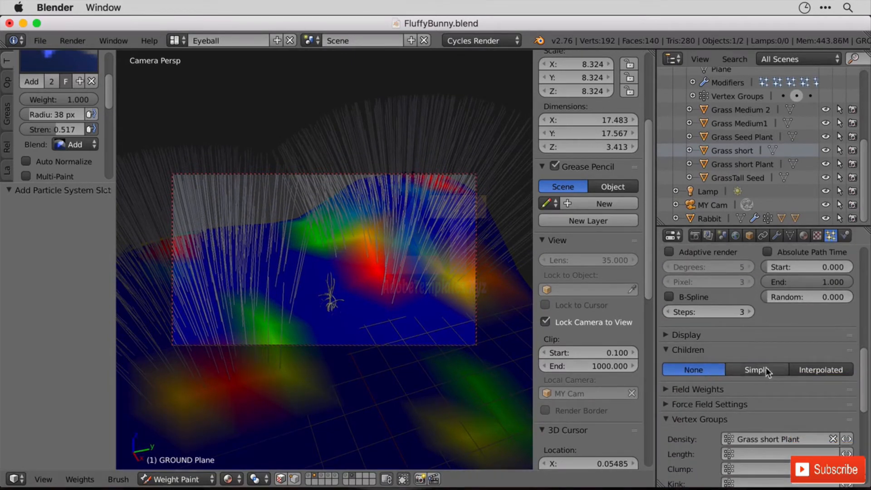
pyautogui.scroll(9, 742, 366)
pyautogui.scroll(5, 743, 364)
pyautogui.click(732, 357)
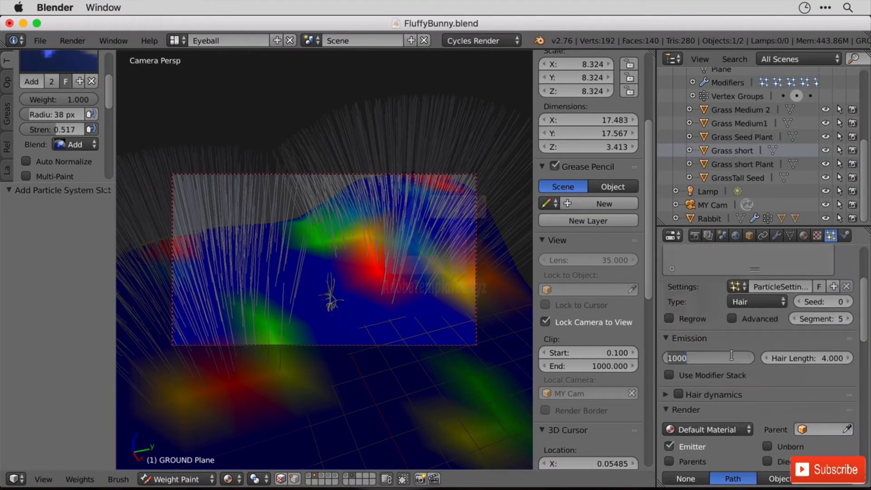
pyautogui.write('50')
pyautogui.press('Return')
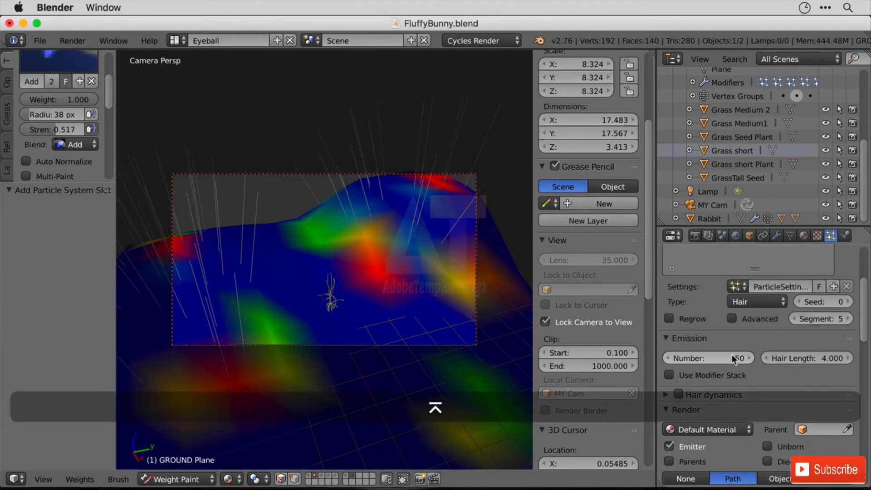
pyautogui.click(735, 358)
pyautogui.write('200')
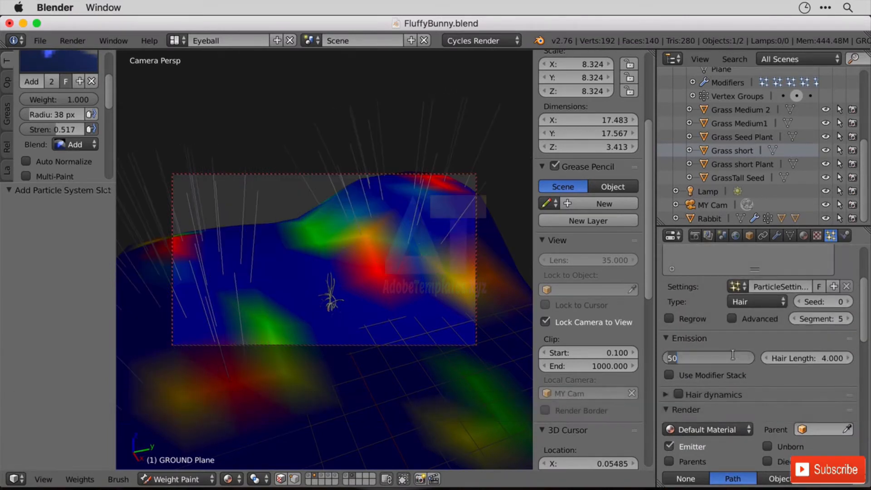
pyautogui.press('Return')
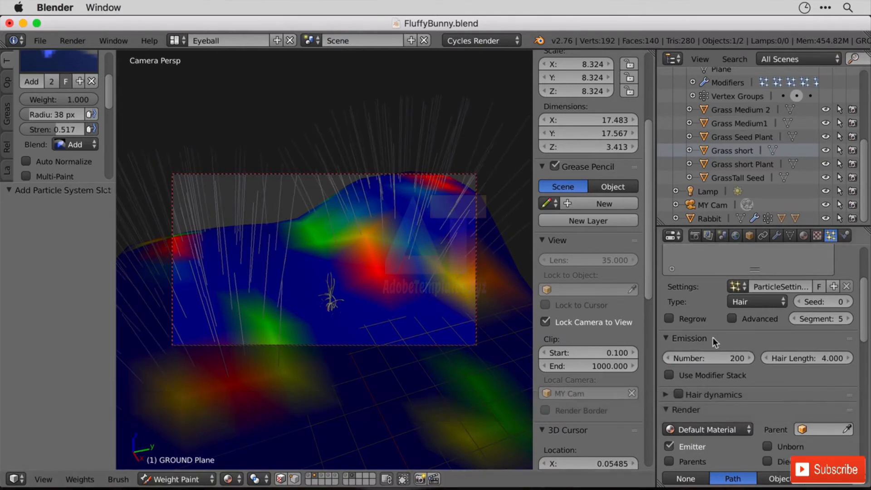
pyautogui.click(831, 362)
pyautogui.write('1')
pyautogui.press('Return')
# Render the hairs as the Grass short Plant object at a size of 1
pyautogui.scroll(-5, 813, 364)
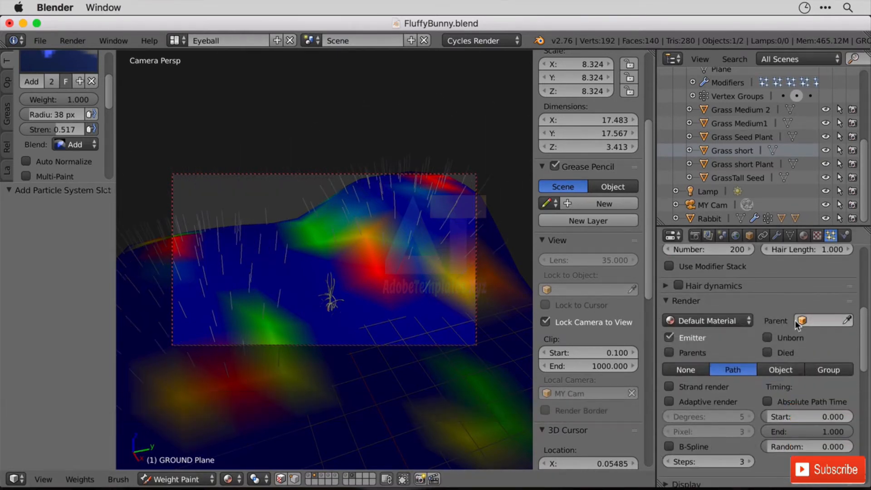
pyautogui.click(781, 370)
pyautogui.click(768, 387)
pyautogui.scroll(-5, 774, 347)
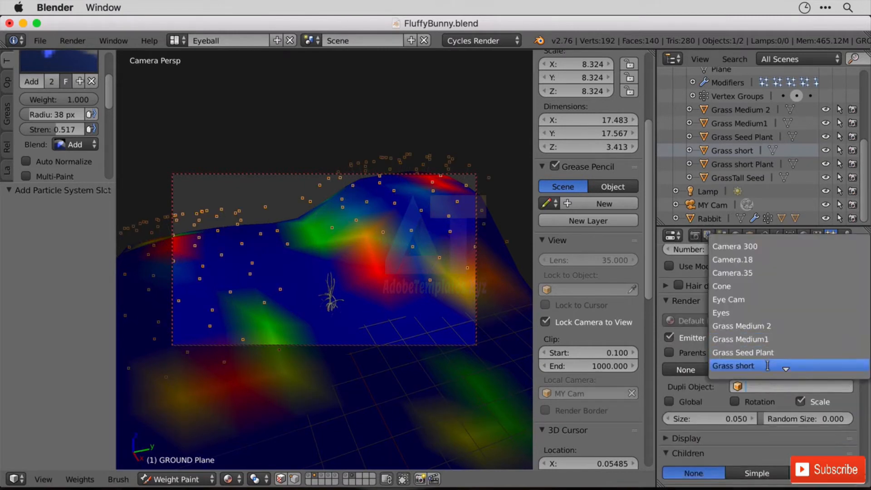
pyautogui.click(772, 339)
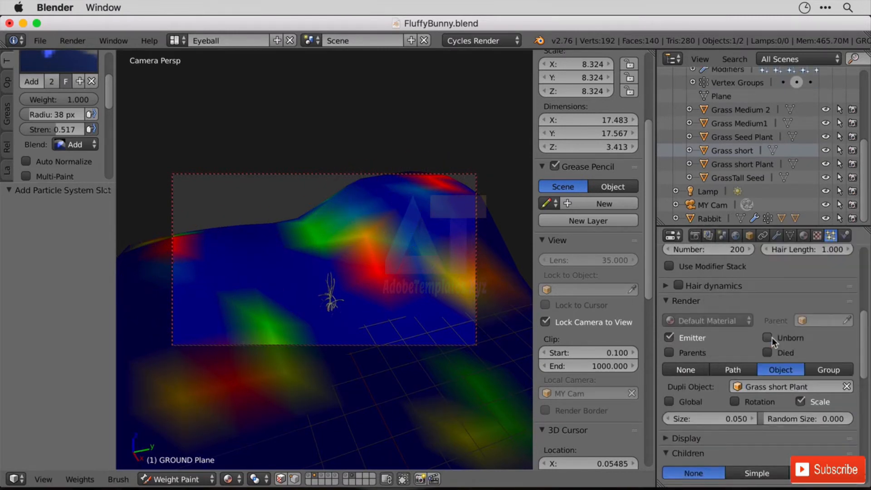
pyautogui.click(735, 414)
pyautogui.write('1')
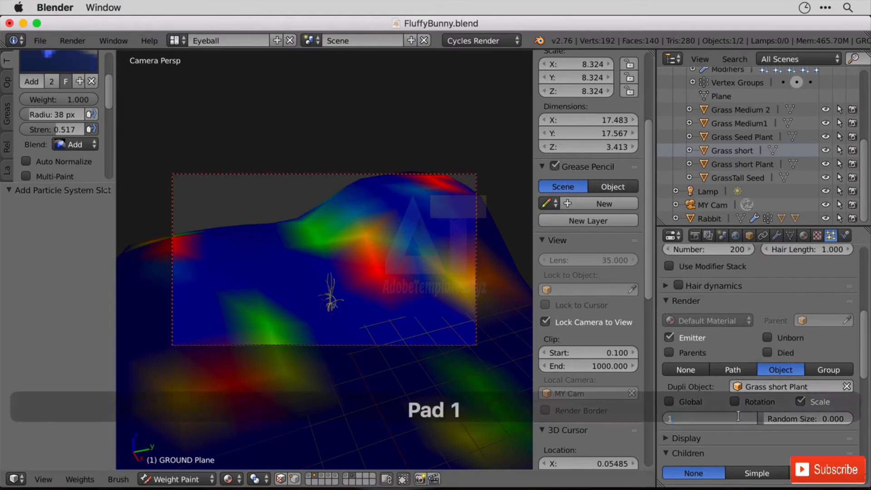
pyautogui.press('Return')
# Examine how the short plants are distributed over the ground plane compared with the painted weights, and check the system's density group
pyautogui.moveTo(389, 291)
pyautogui.mouseDown(button='middle')
pyautogui.moveTo(423, 293)
pyautogui.moveTo(433, 320)
pyautogui.moveTo(393, 315)
pyautogui.moveTo(397, 304)
pyautogui.mouseUp(button='middle')
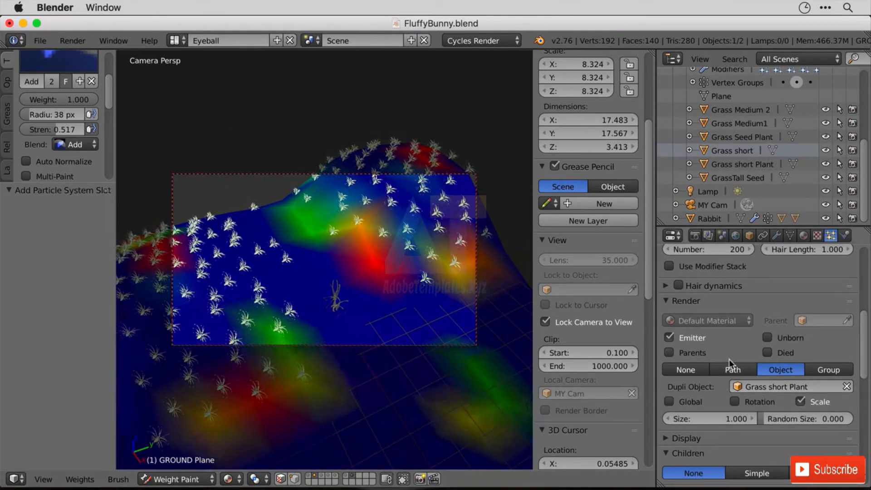
pyautogui.scroll(-8, 729, 360)
pyautogui.scroll(-6, 729, 359)
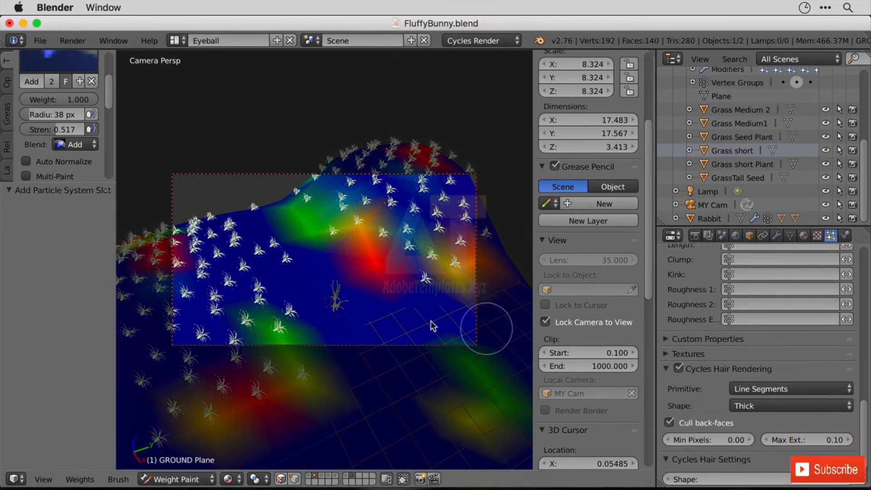
pyautogui.moveTo(482, 321); pyautogui.dragTo(340, 282, button='middle')
pyautogui.moveTo(366, 219); pyautogui.dragTo(352, 226)
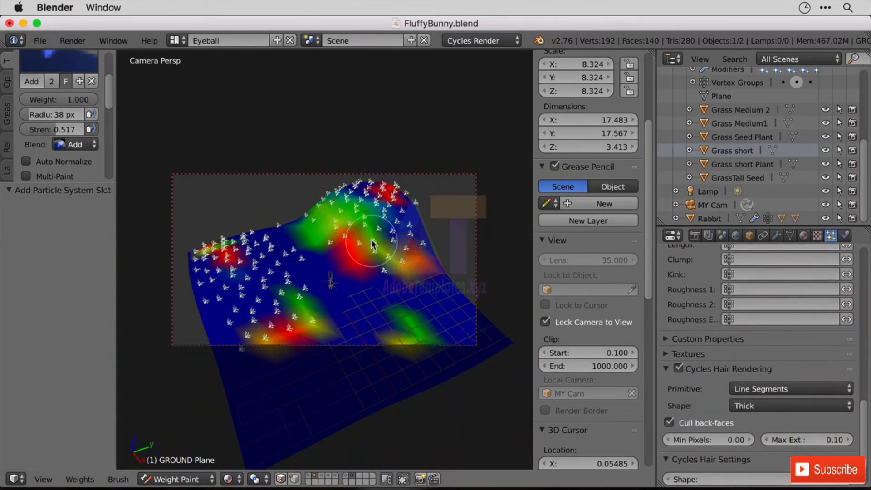
pyautogui.scroll(5, 845, 372)
pyautogui.scroll(10, 845, 371)
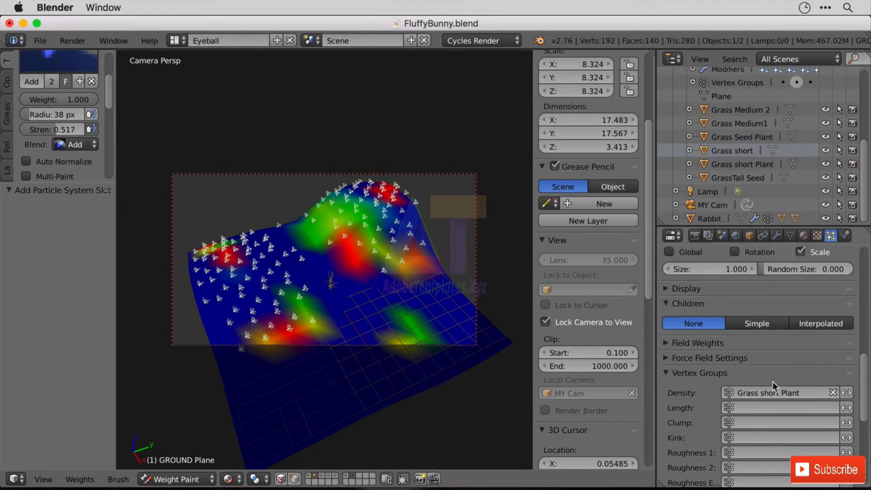
pyautogui.scroll(10, 821, 366)
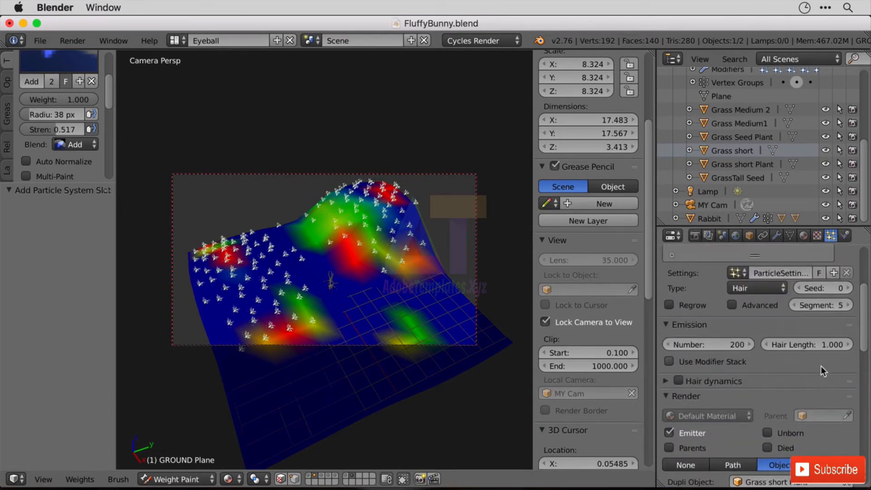
# Rename the ground plane's Grass Seed Plant vertex group as Grass Short Plant
pyautogui.click(791, 236)
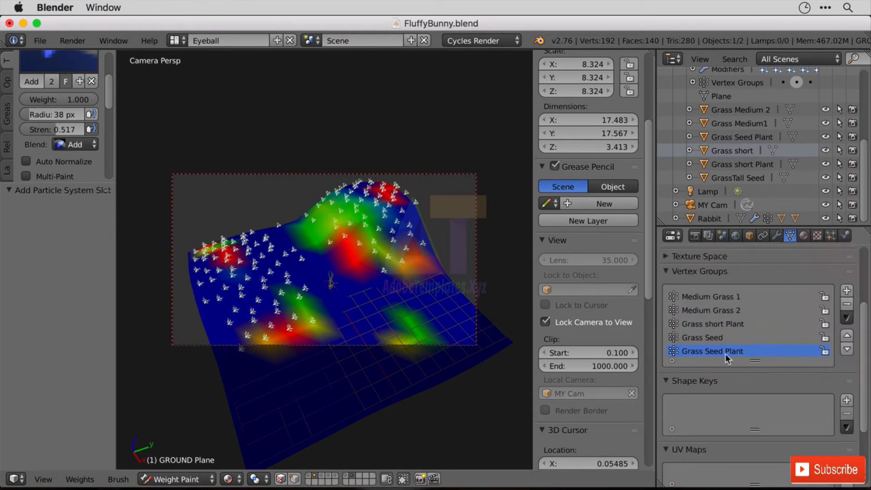
pyautogui.click(727, 338)
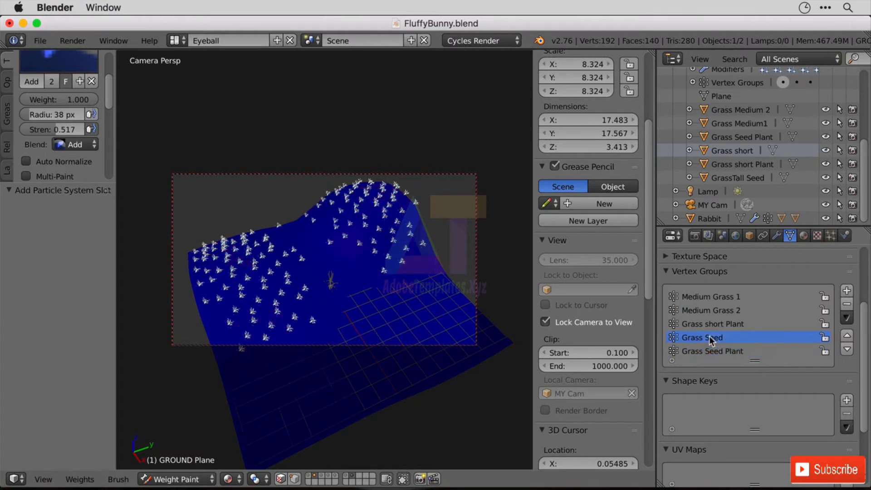
pyautogui.doubleClick(717, 348)
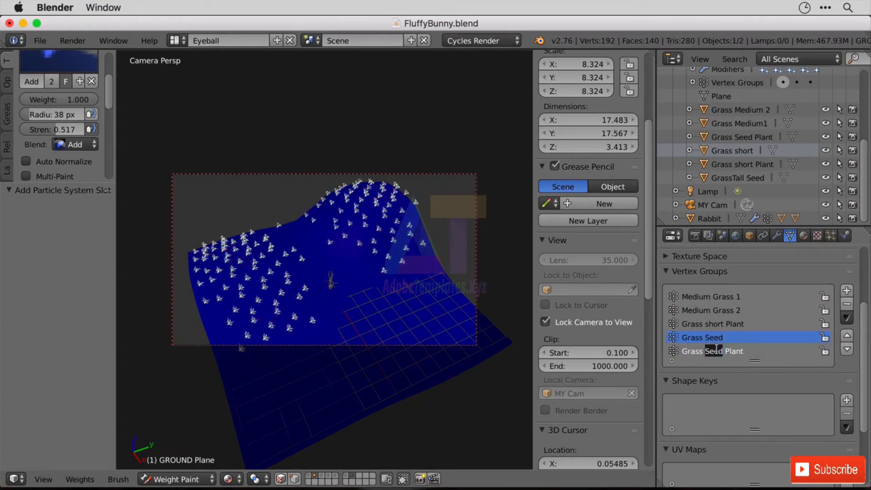
pyautogui.write('Short')
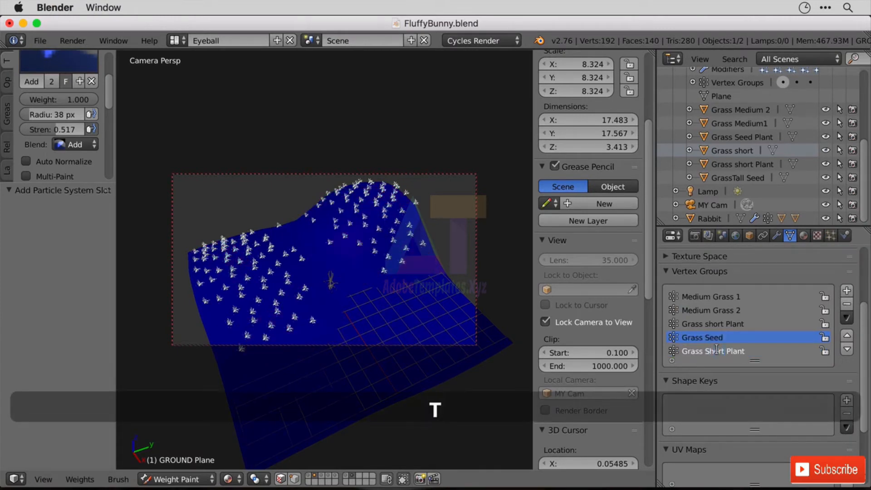
pyautogui.press('Return')
pyautogui.scroll(-2, 757, 344)
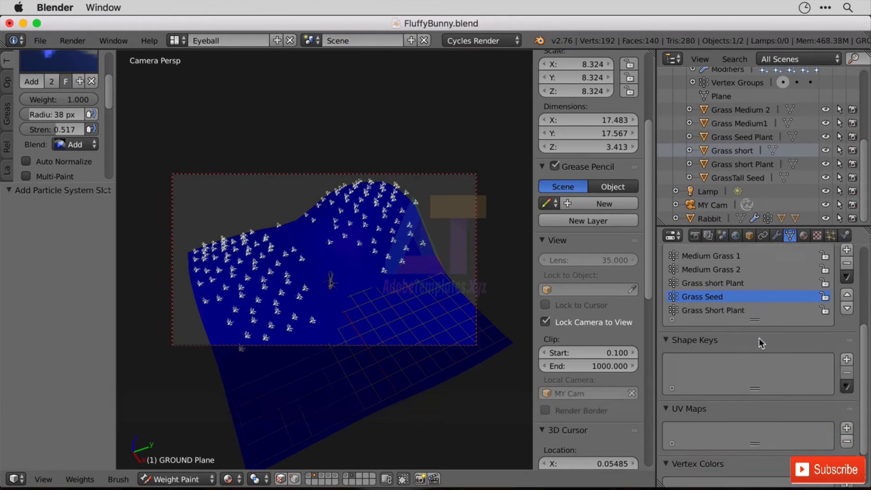
# Enlarge the vertex group list and rename the original lowercase Grass short Plant group as Grass Seed Plant
pyautogui.click(767, 310)
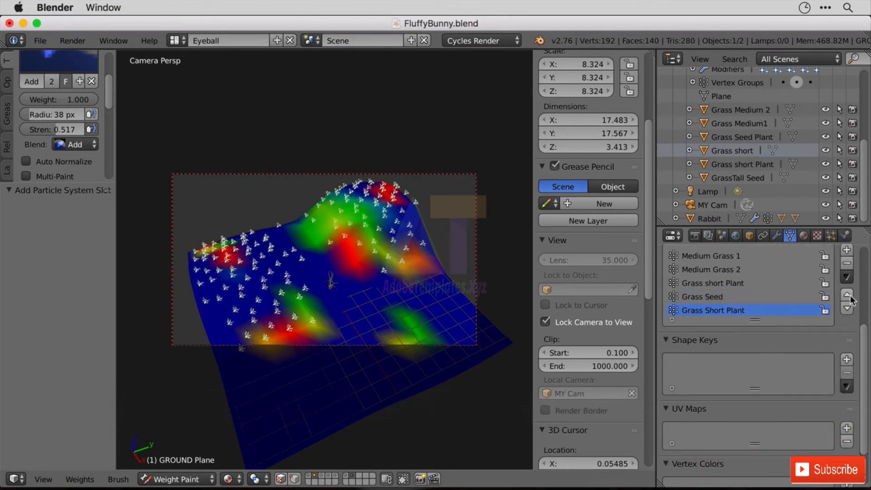
pyautogui.moveTo(750, 320); pyautogui.dragTo(764, 359)
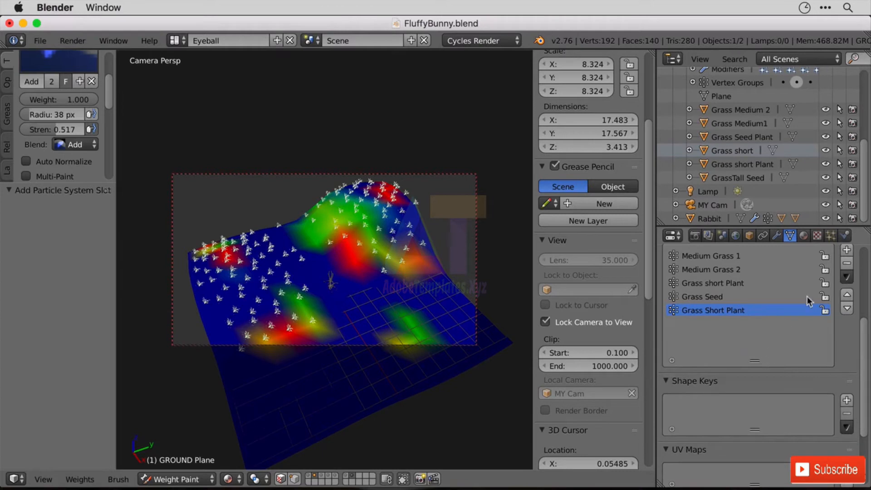
pyautogui.scroll(2, 770, 303)
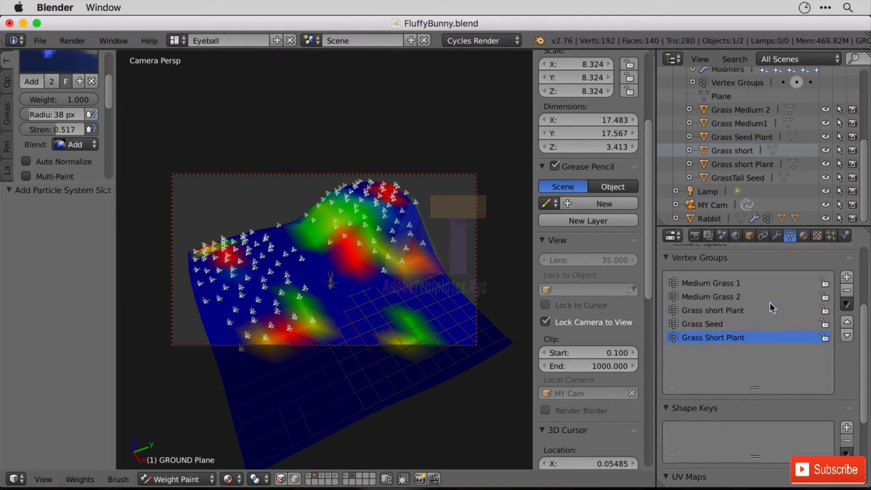
pyautogui.click(726, 310)
pyautogui.doubleClick(725, 310)
pyautogui.moveTo(705, 310); pyautogui.dragTo(720, 311)
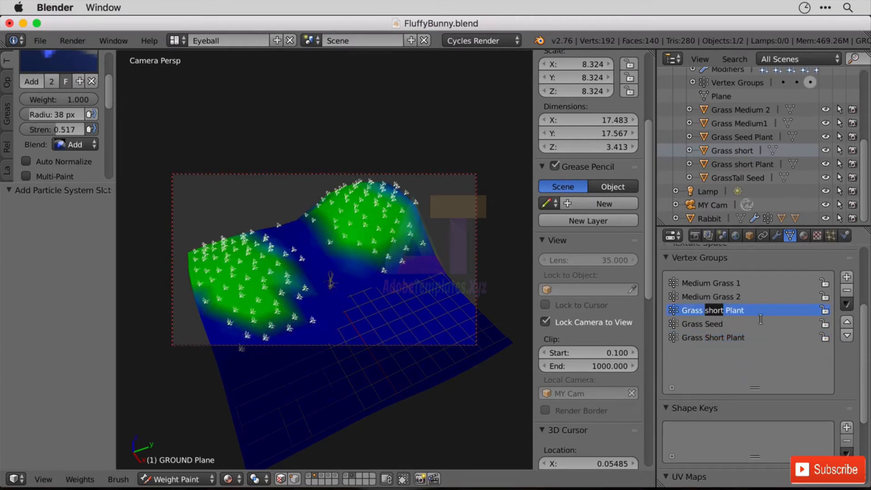
pyautogui.write('Seed')
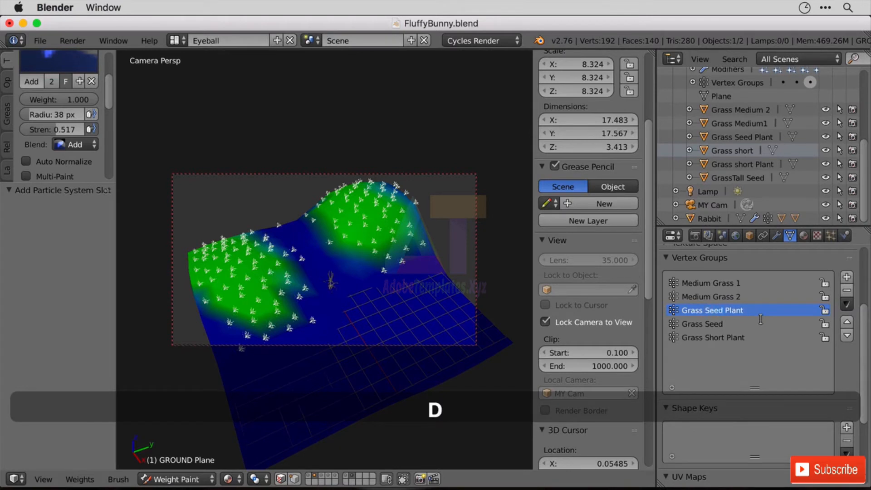
pyautogui.press('Return')
# Compare the two renamed groups' weights and assign Grass Short Plant as the density group of the Grass Short Plant particle system
pyautogui.click(724, 338)
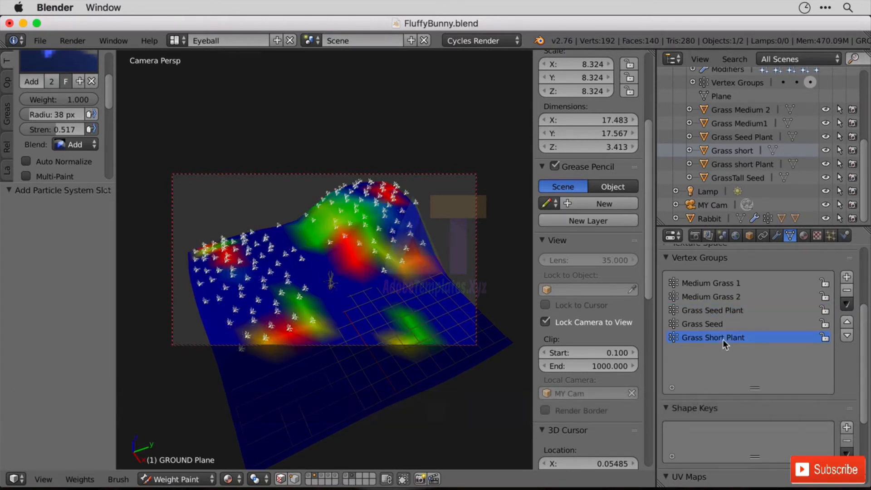
pyautogui.click(715, 311)
pyautogui.click(726, 339)
pyautogui.click(831, 235)
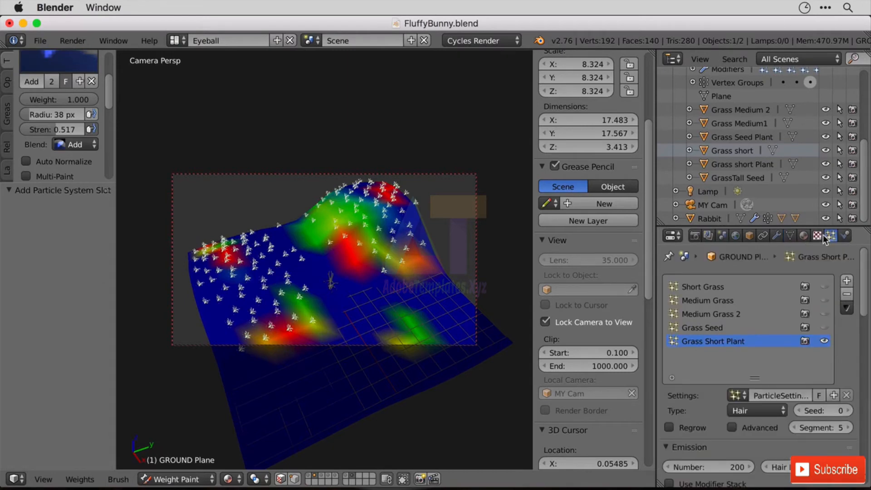
pyautogui.moveTo(869, 311); pyautogui.dragTo(867, 447)
pyautogui.click(735, 289)
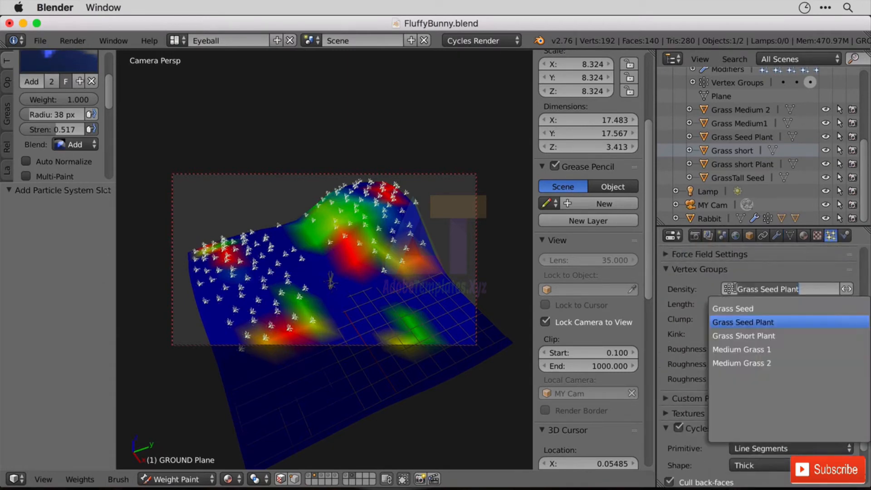
pyautogui.click(767, 335)
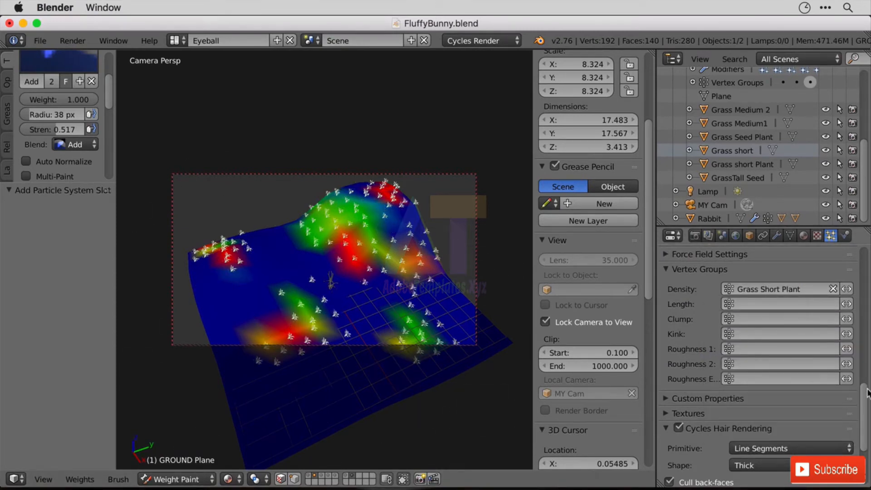
# Add another particle system to the ground plane
pyautogui.moveTo(867, 393); pyautogui.dragTo(868, 246)
pyautogui.click(847, 281)
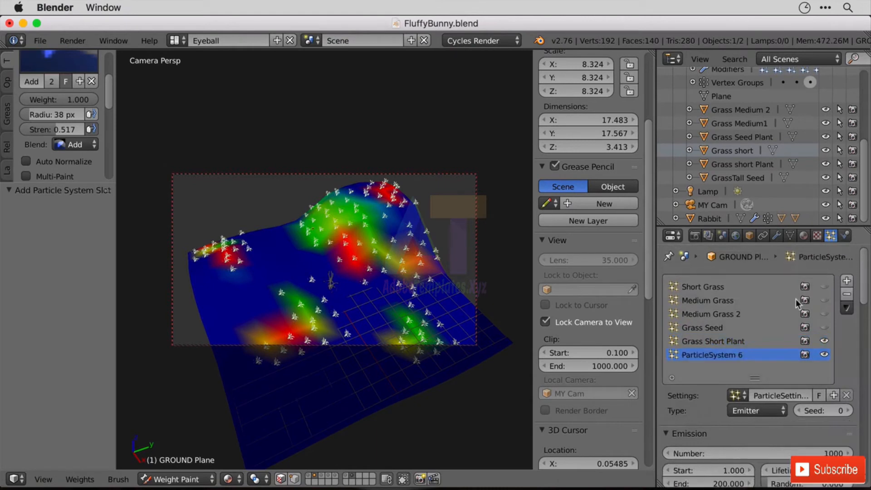
# Rename the particle settings used by the Grass Short Plant system as Grass Short Plant
pyautogui.click(728, 343)
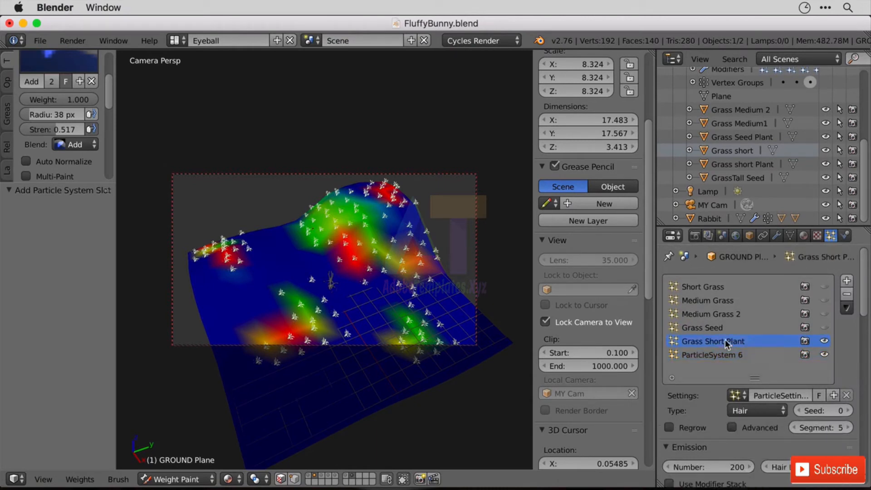
pyautogui.click(791, 397)
pyautogui.doubleClick(790, 396)
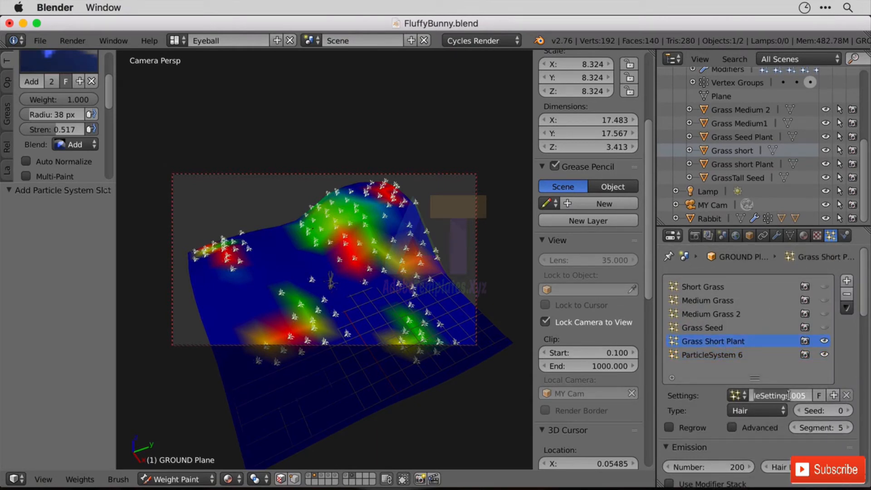
pyautogui.press('super+a')
pyautogui.write('Gr')
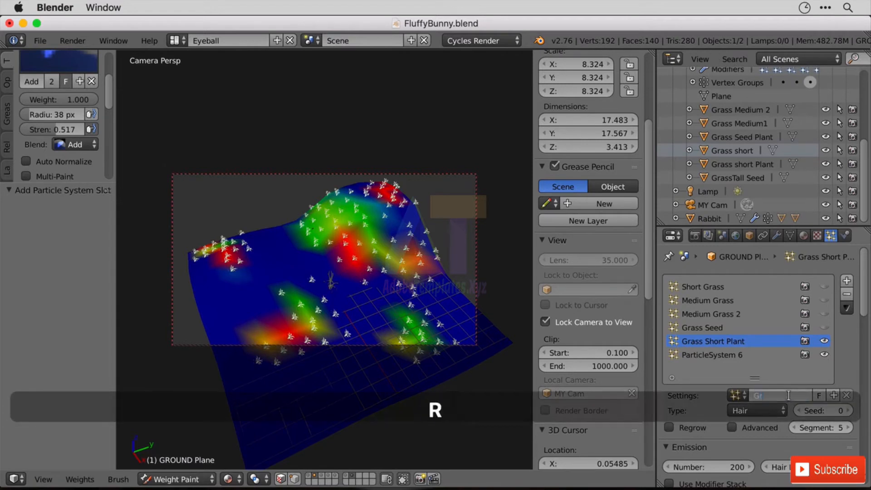
pyautogui.write('ass Short Pla')
pyautogui.write('nt')
pyautogui.press('Return')
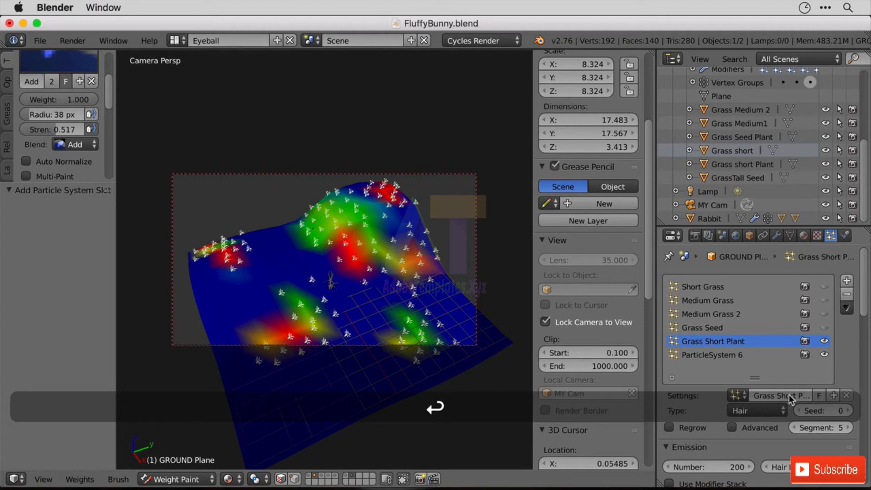
# Assign the existing Grass Short Plant particle settings to the newly added ParticleSystem 6
pyautogui.click(725, 358)
pyautogui.click(735, 395)
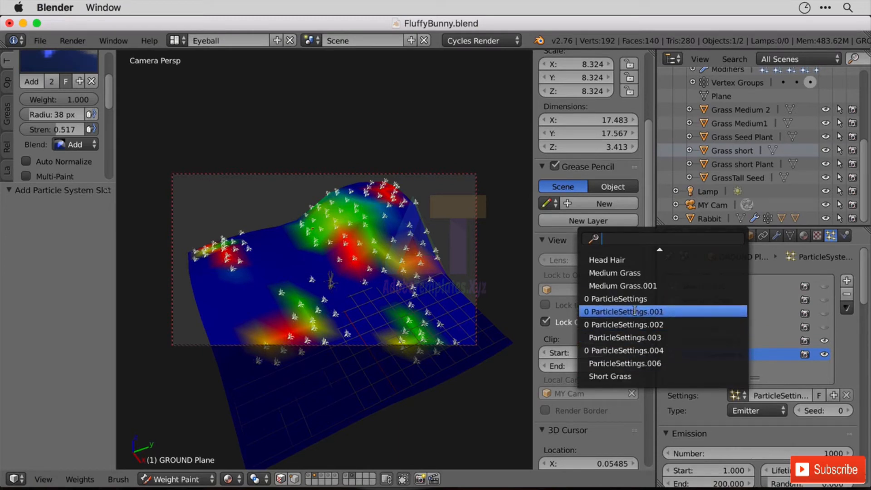
pyautogui.scroll(-5, 660, 254)
pyautogui.scroll(9, 658, 257)
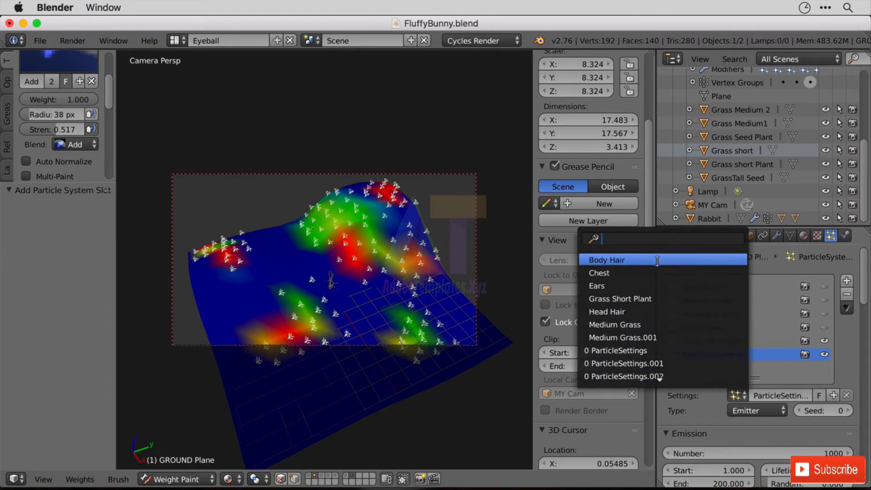
pyautogui.click(660, 299)
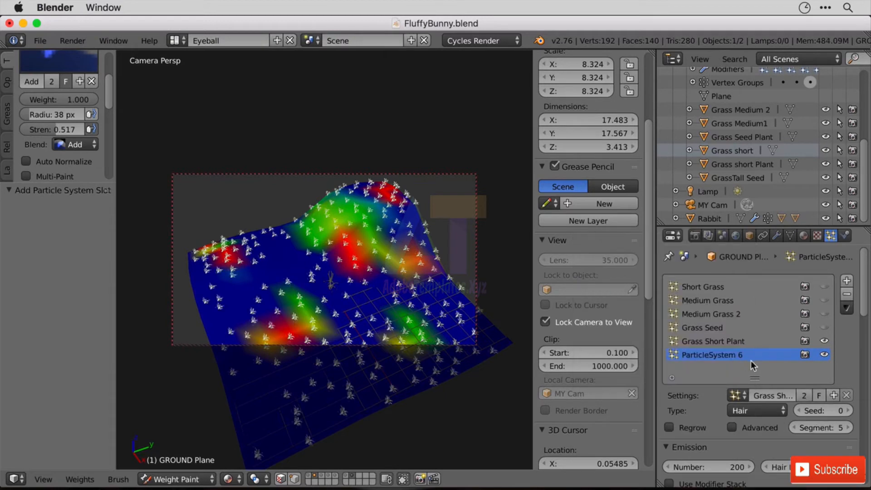
# Rename ParticleSystem 6 as Grass Seed Plant
pyautogui.doubleClick(728, 355)
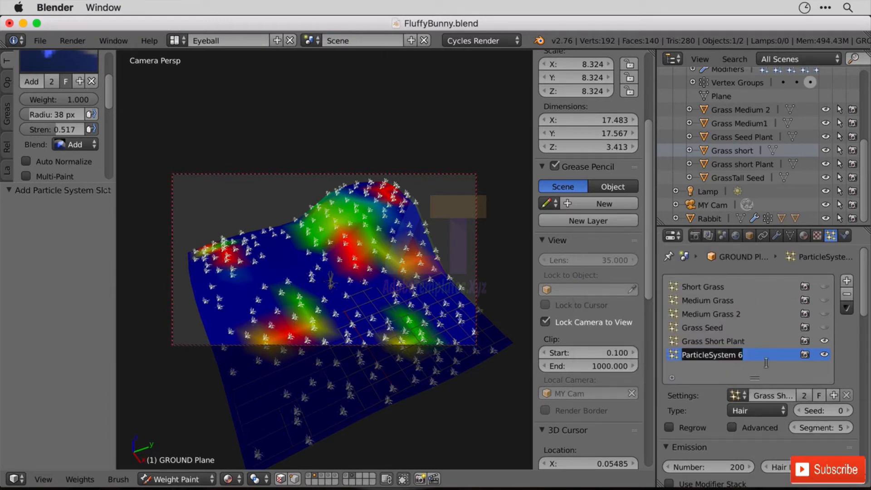
pyautogui.write('Gra')
pyautogui.write('ss')
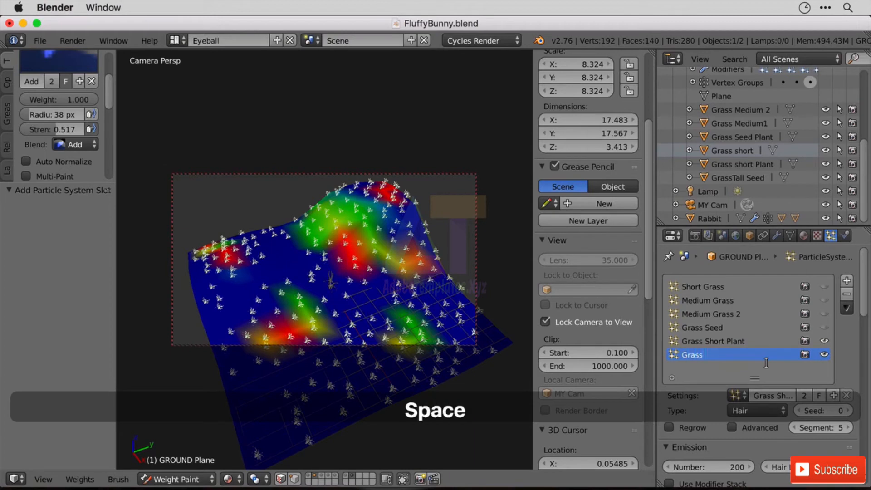
pyautogui.write(' Seed Plant')
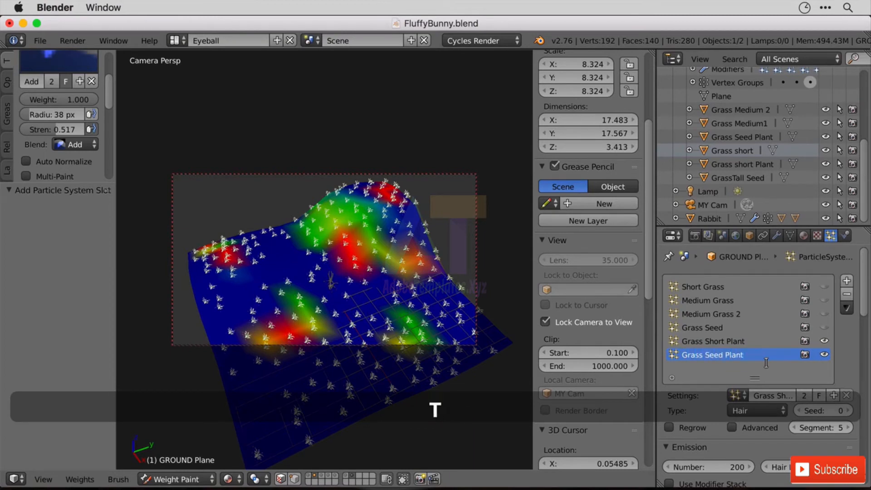
pyautogui.press('Return')
# Set the emission number of the Grass Seed Plant particle system to 100
pyautogui.scroll(-10, 767, 361)
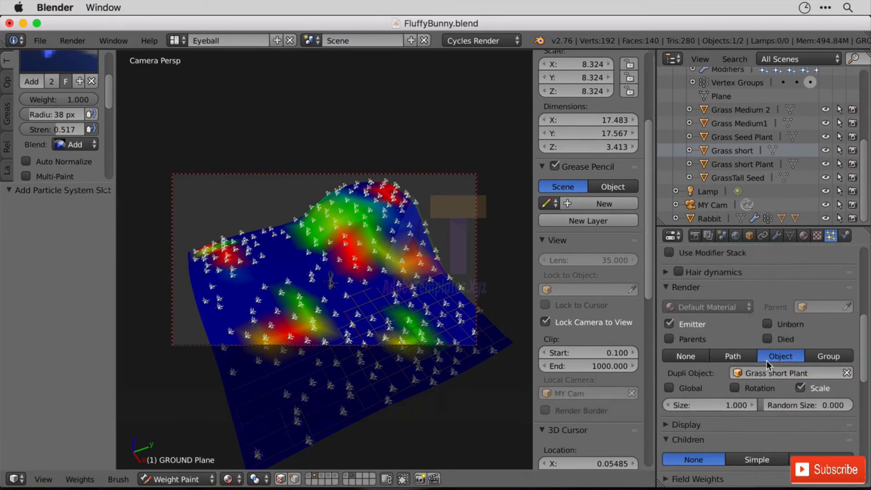
pyautogui.scroll(8, 766, 363)
pyautogui.click(738, 332)
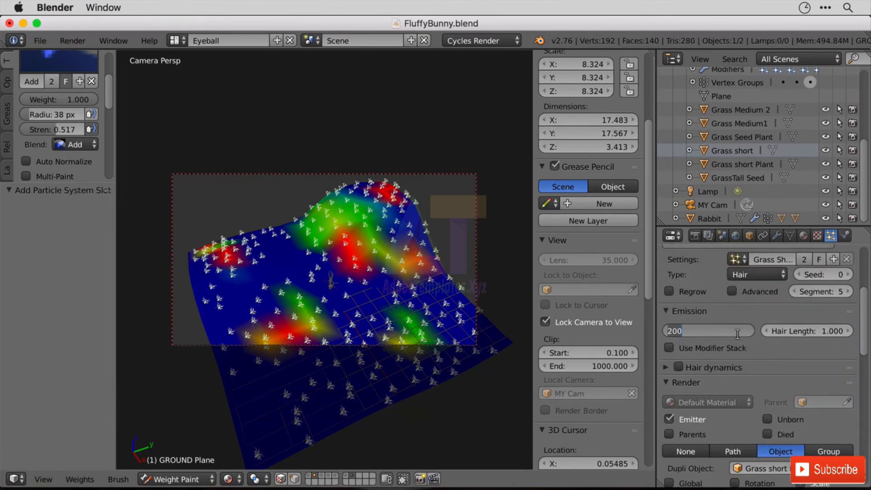
pyautogui.write('100')
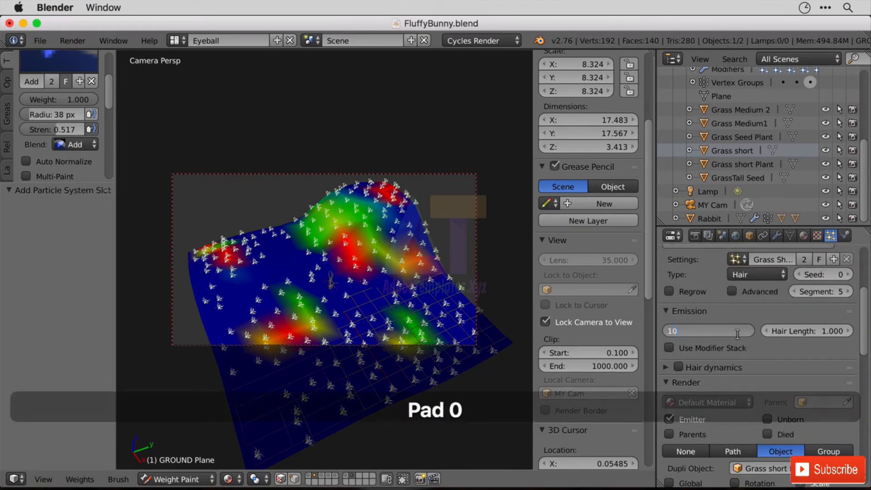
pyautogui.press('Return')
# Assign the Grass Seed Plant vertex group as the density group of the Grass Seed Plant particle system
pyautogui.scroll(-15, 739, 333)
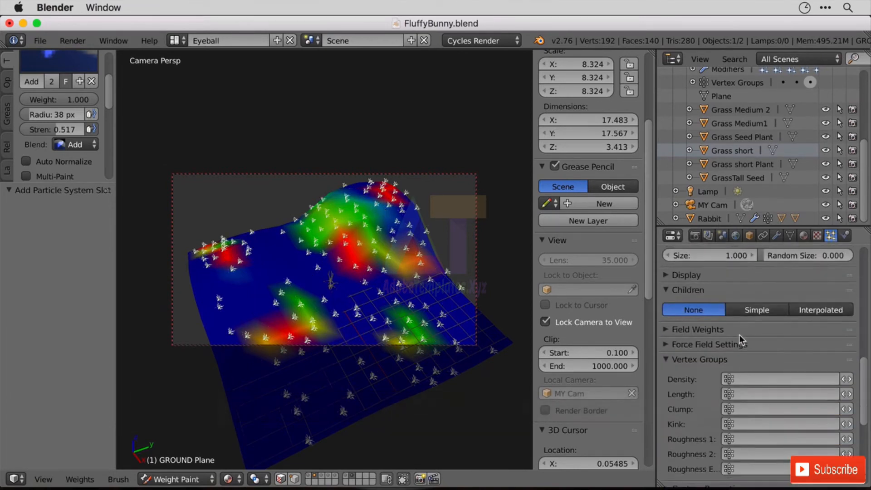
pyautogui.click(749, 312)
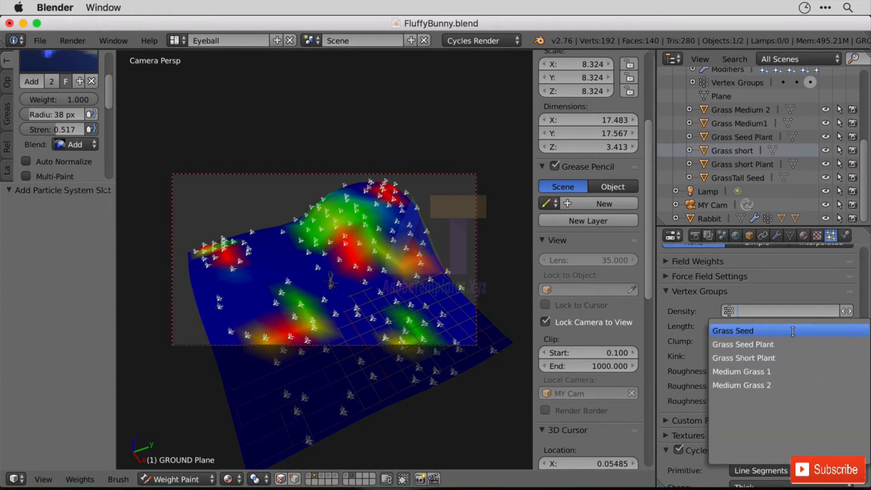
pyautogui.click(779, 344)
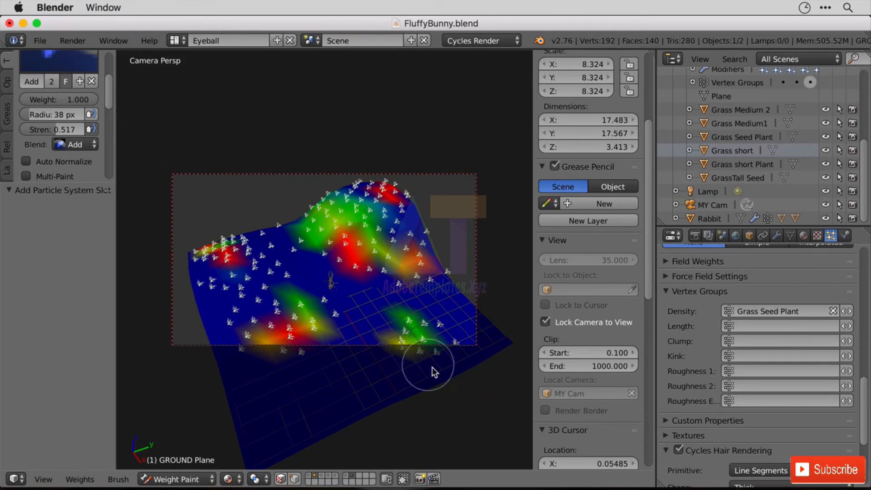
pyautogui.moveTo(424, 360)
pyautogui.mouseDown(button='middle')
pyautogui.moveTo(388, 280)
pyautogui.moveTo(365, 289)
pyautogui.mouseUp(button='middle')
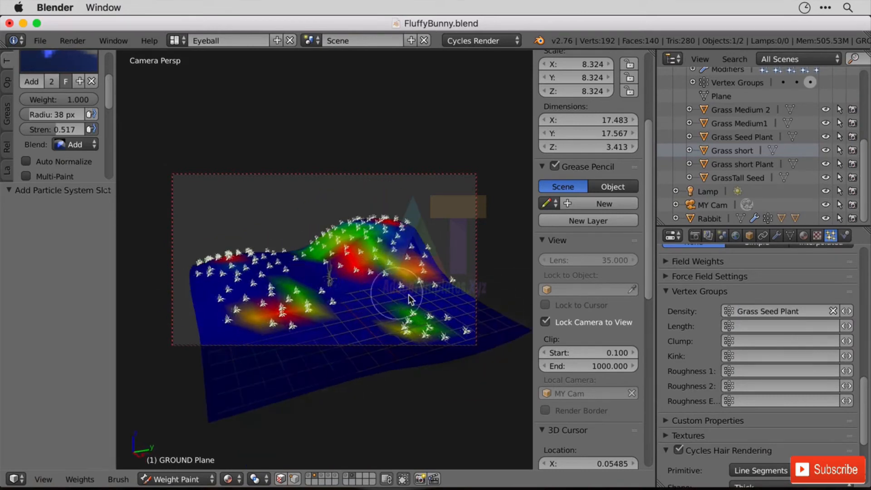
# Change the object rendered by the Grass Seed Plant particle system to Grass Seed Plant
pyautogui.scroll(7, 744, 373)
pyautogui.scroll(4, 745, 373)
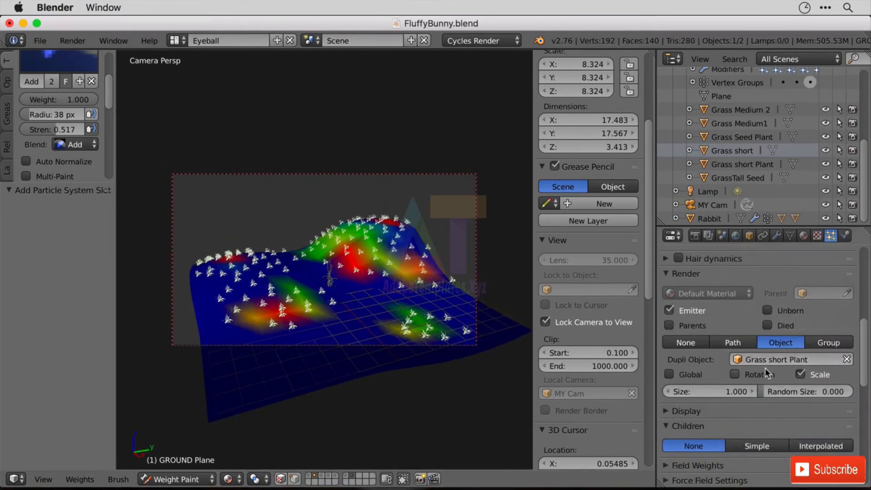
pyautogui.click(772, 359)
pyautogui.click(755, 325)
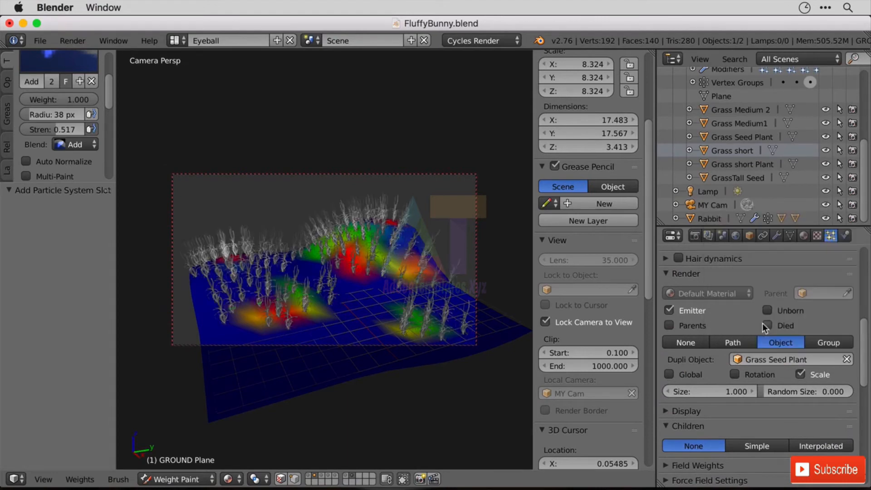
# Set the emission number of the Grass Seed Plant particle system to 50
pyautogui.moveTo(414, 285)
pyautogui.mouseDown(button='middle')
pyautogui.moveTo(415, 304)
pyautogui.moveTo(444, 287)
pyautogui.moveTo(410, 274)
pyautogui.moveTo(454, 320)
pyautogui.mouseUp(button='middle')
pyautogui.scroll(3, 419, 294)
pyautogui.scroll(6, 753, 393)
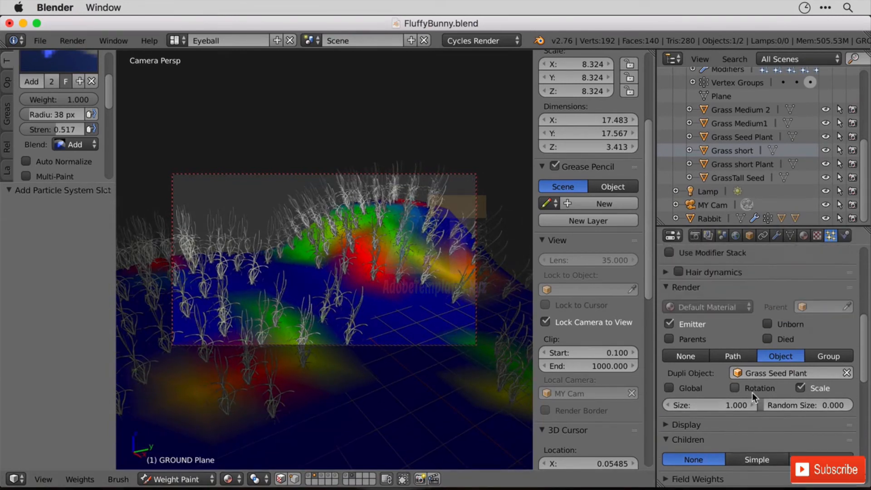
pyautogui.click(735, 372)
pyautogui.write('50')
pyautogui.press('Return')
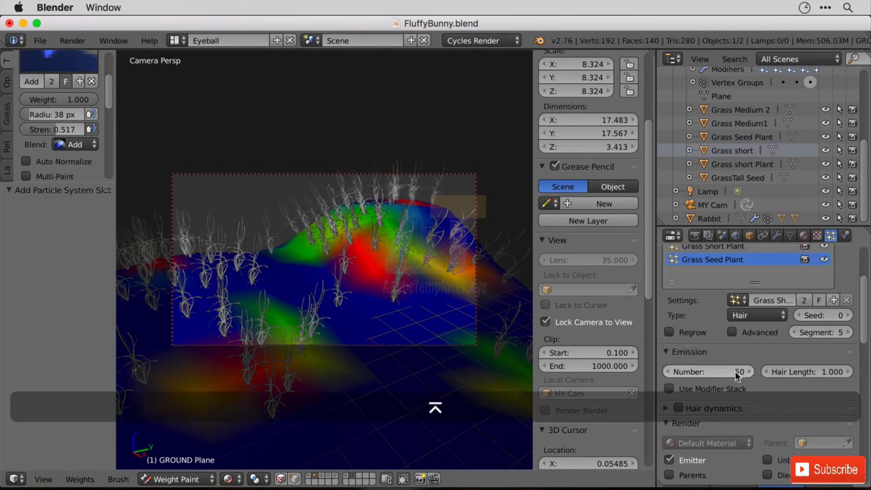
# Set the rendered seed plants' size to 1.180 and their random size to 1.000
pyautogui.scroll(-10, 803, 371)
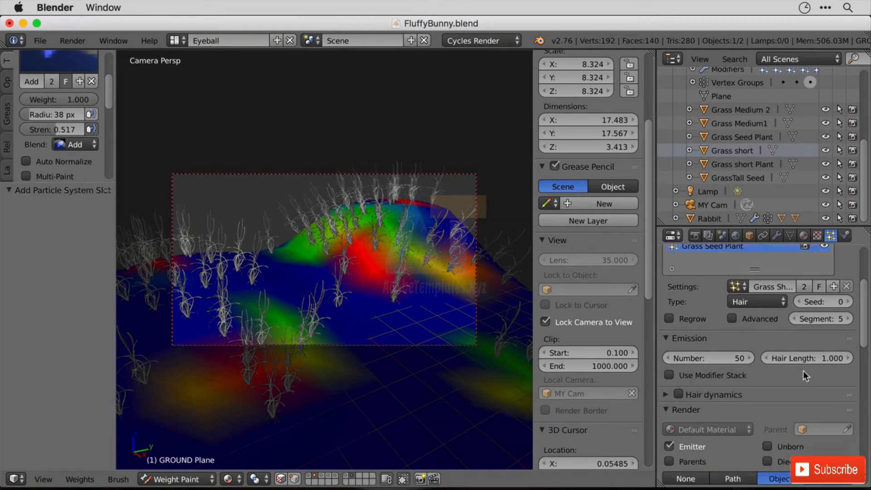
pyautogui.scroll(-8, 804, 373)
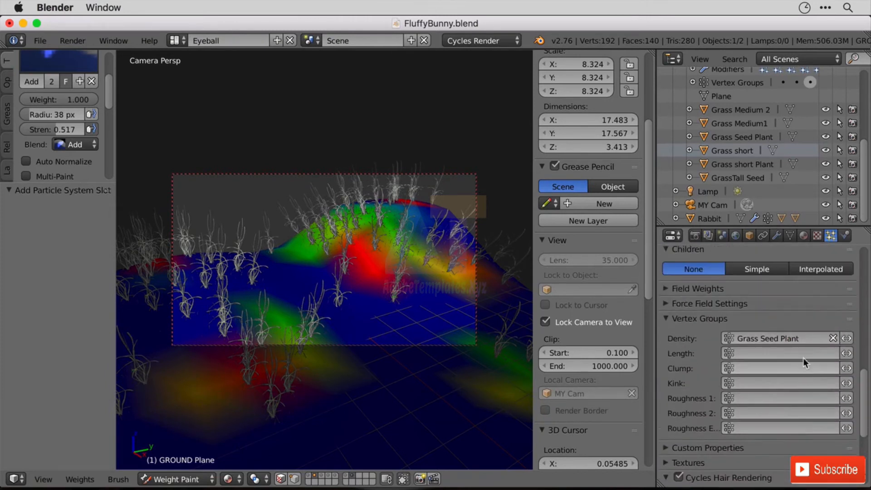
pyautogui.scroll(-3, 840, 330)
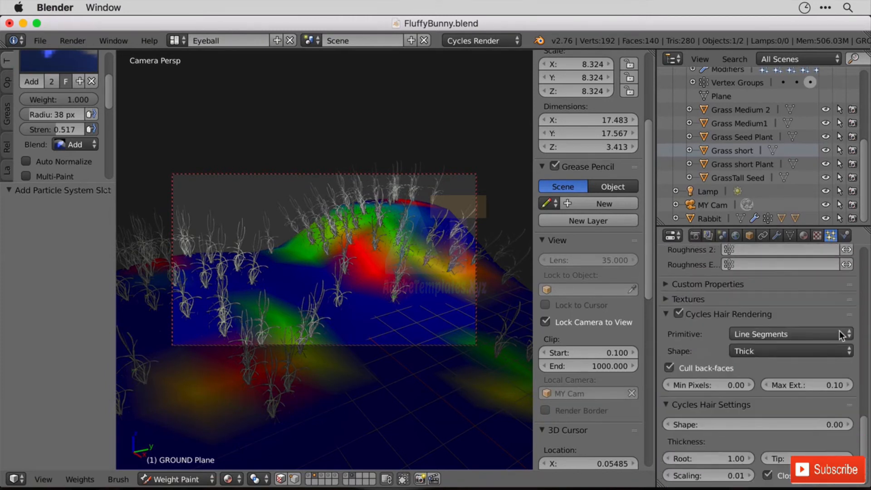
pyautogui.scroll(10, 786, 345)
pyautogui.scroll(3, 786, 344)
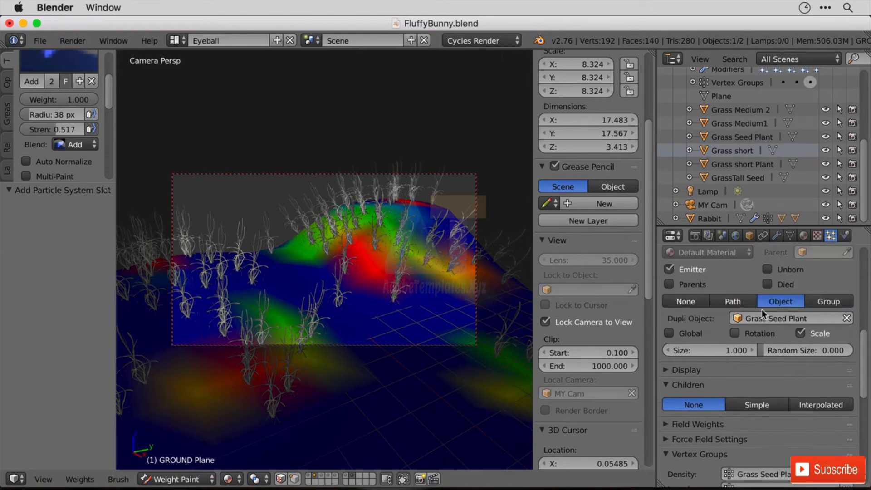
pyautogui.scroll(2, 785, 364)
pyautogui.moveTo(799, 405); pyautogui.dragTo(834, 405)
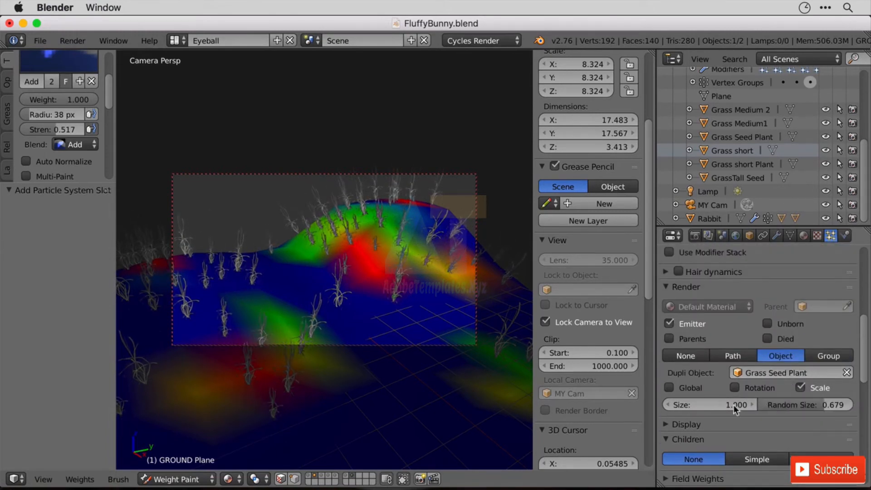
pyautogui.moveTo(735, 405); pyautogui.dragTo(712, 404)
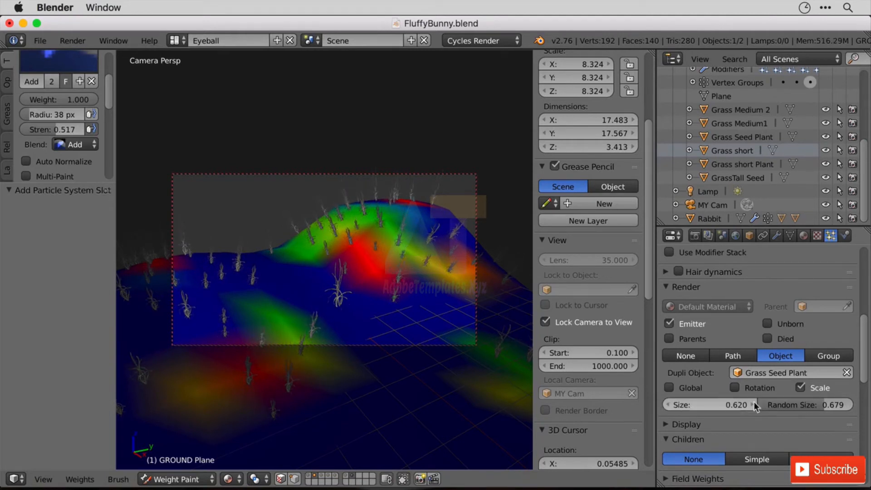
pyautogui.moveTo(790, 405); pyautogui.dragTo(821, 405)
pyautogui.moveTo(725, 407)
pyautogui.mouseDown()
pyautogui.moveTo(753, 405)
pyautogui.moveTo(740, 405)
pyautogui.mouseUp()
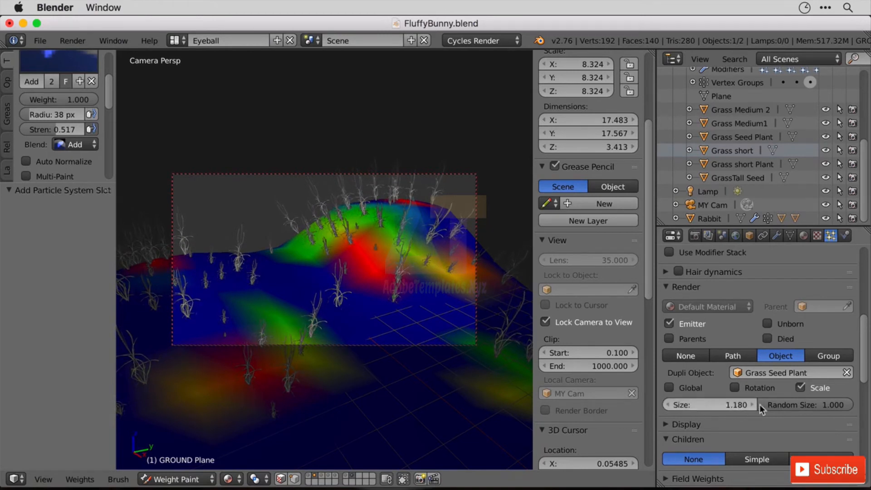
# Turn on viewport display for the Grass Seed, Medium Grass 2, Medium Grass and Short Grass particle systems
pyautogui.scroll(8, 783, 312)
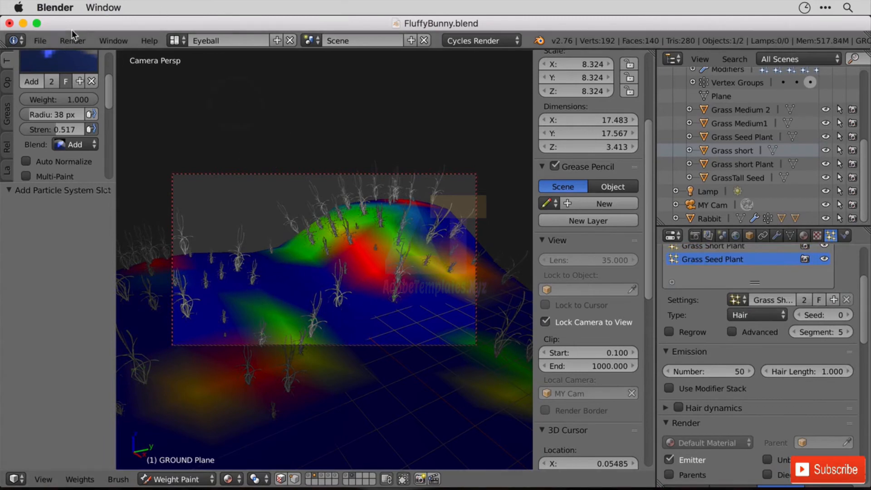
pyautogui.moveTo(344, 271)
pyautogui.mouseDown(button='middle')
pyautogui.moveTo(333, 267)
pyautogui.moveTo(337, 259)
pyautogui.mouseUp(button='middle')
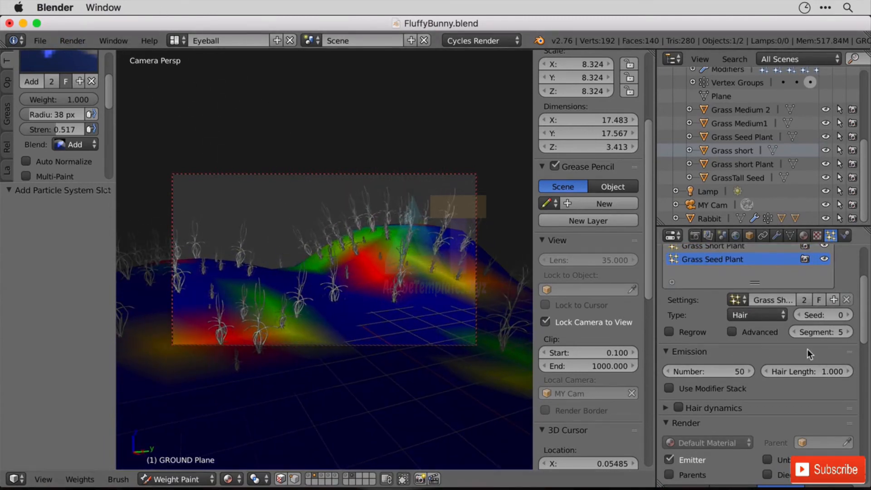
pyautogui.scroll(5, 832, 315)
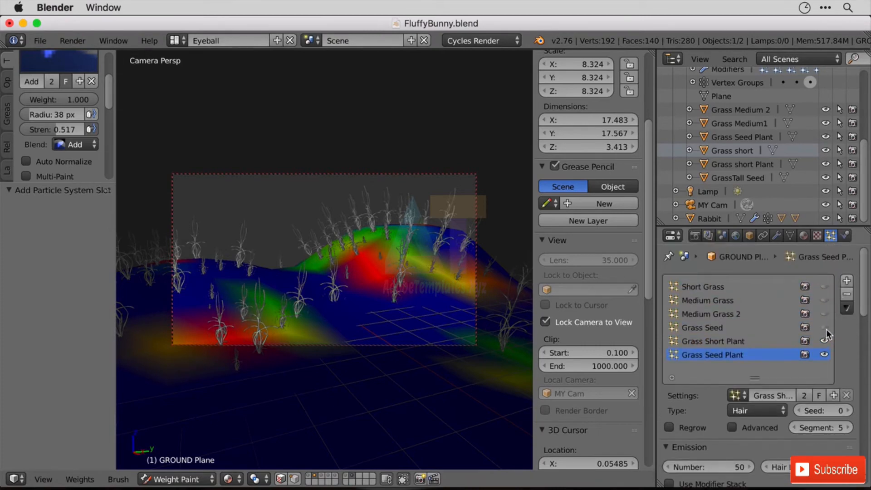
pyautogui.click(825, 328)
pyautogui.click(824, 315)
pyautogui.click(825, 300)
pyautogui.click(825, 287)
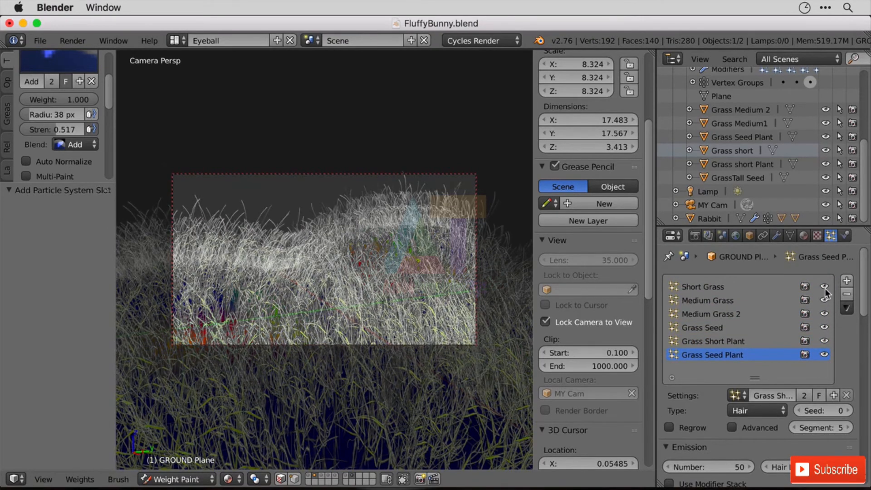
# Display the World settings and adjust the camera's framing of the grassy hills
pyautogui.click(79, 41)
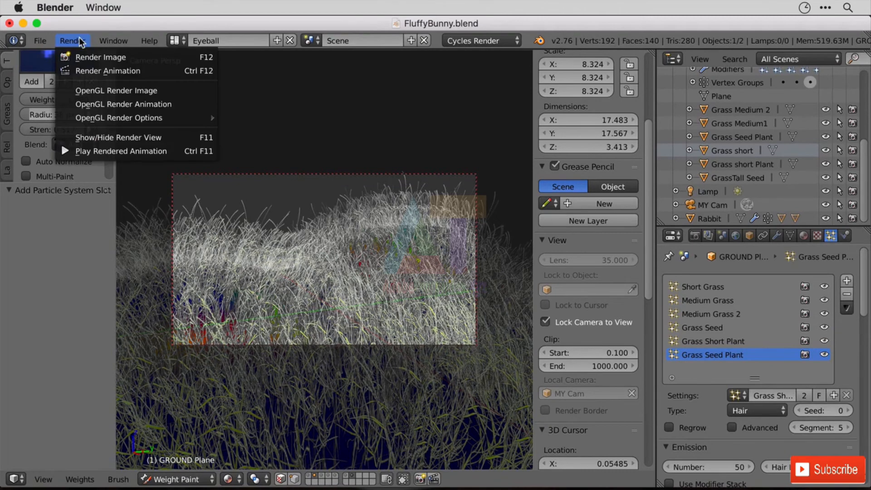
pyautogui.click(735, 235)
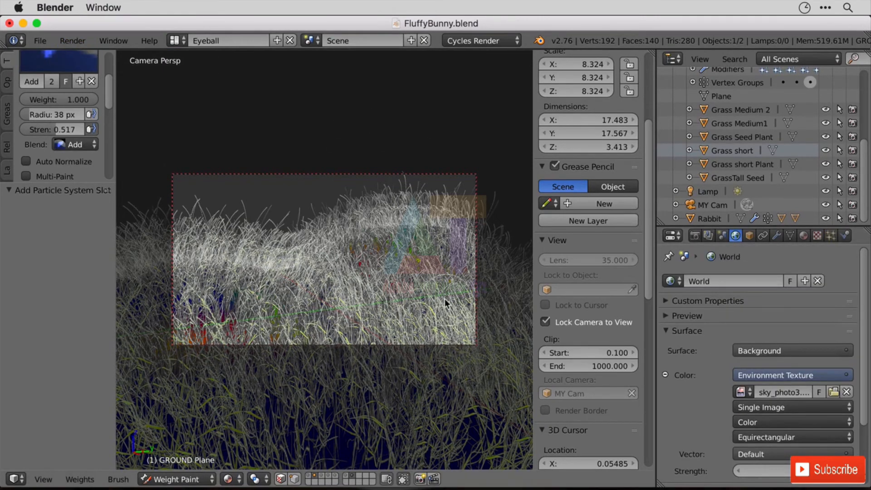
pyautogui.moveTo(410, 313)
pyautogui.keyDown('shift'); pyautogui.mouseDown(button='middle')
pyautogui.moveTo(415, 305)
pyautogui.moveTo(415, 339)
pyautogui.moveTo(417, 326)
pyautogui.mouseUp(button='middle'); pyautogui.keyUp('shift')
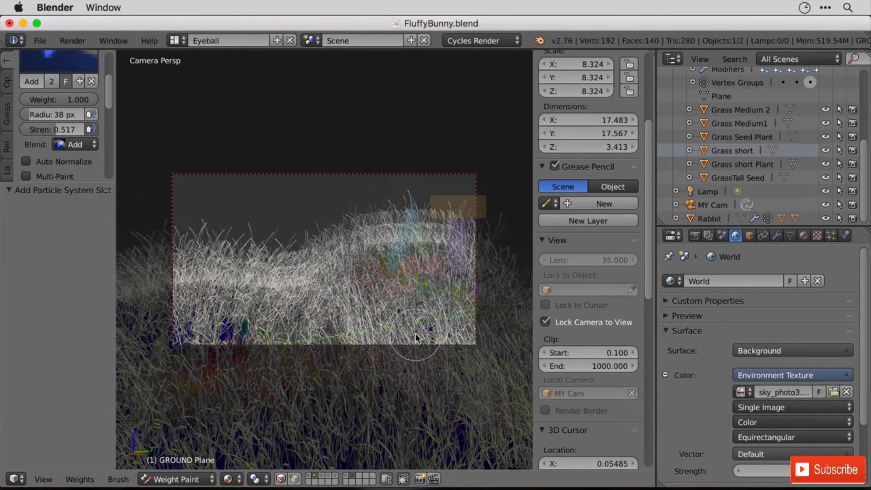
# Show the rabbit's layer together with the ground plane's layer
pyautogui.click(43, 43)
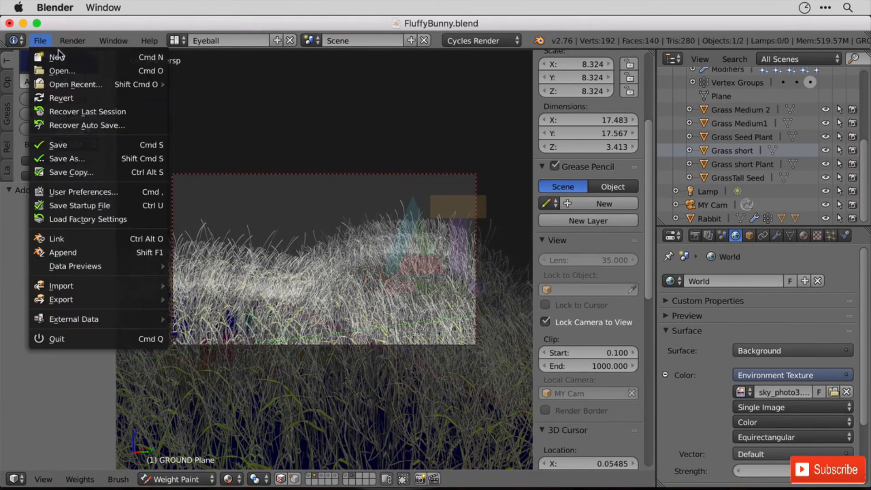
pyautogui.moveTo(82, 42)
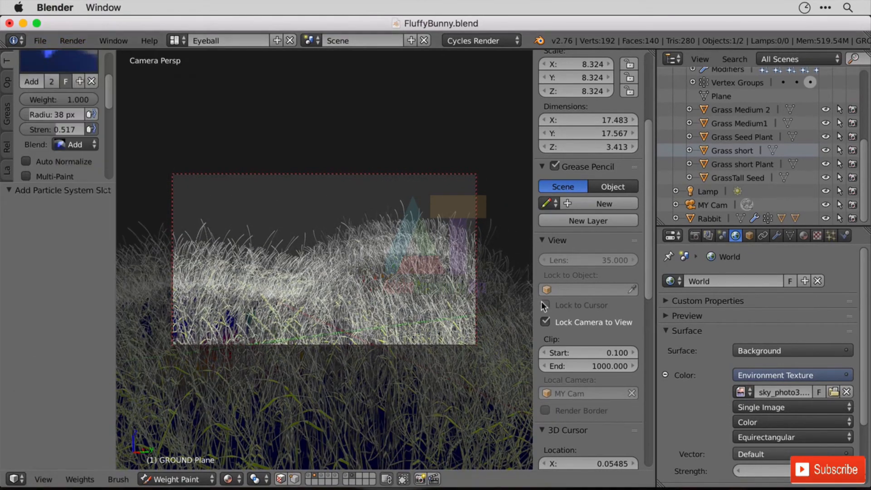
pyautogui.press('shift')
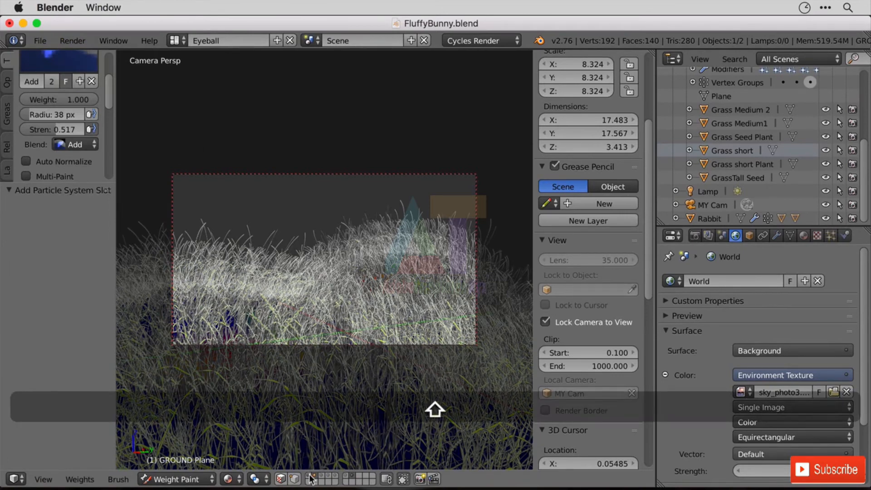
pyautogui.keyDown('shift'); pyautogui.click(315, 476); pyautogui.keyUp('shift')
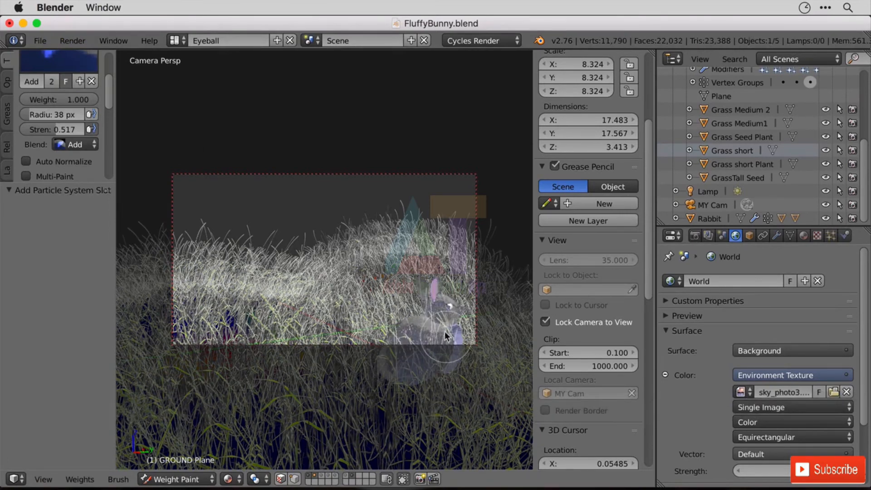
# Reframe the camera so the rabbit sits in the grass, render the scene, and inspect the rendered image
pyautogui.moveTo(457, 337); pyautogui.dragTo(427, 326, button='middle')
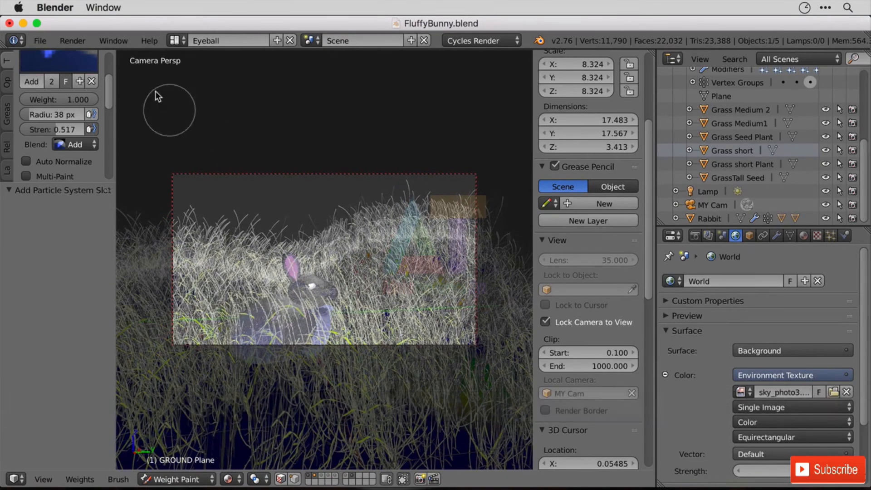
pyautogui.click(83, 40)
pyautogui.click(104, 61)
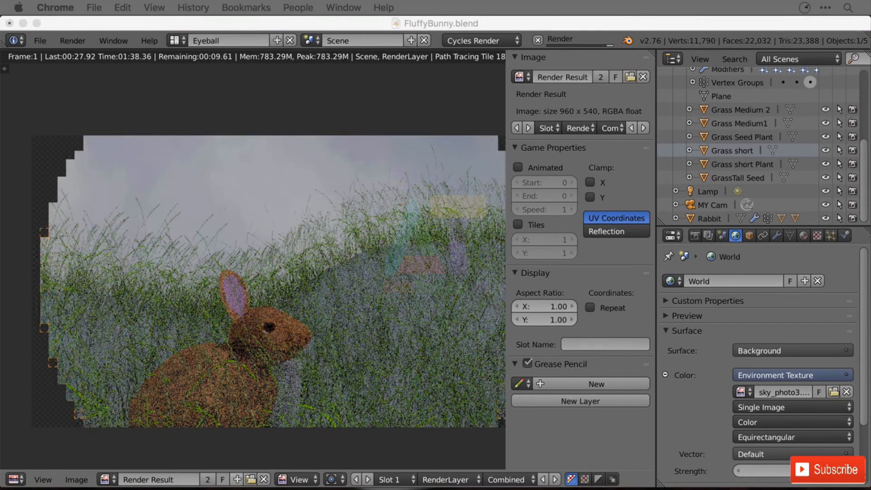
pyautogui.click(340, 272)
pyautogui.scroll(2, 349, 274)
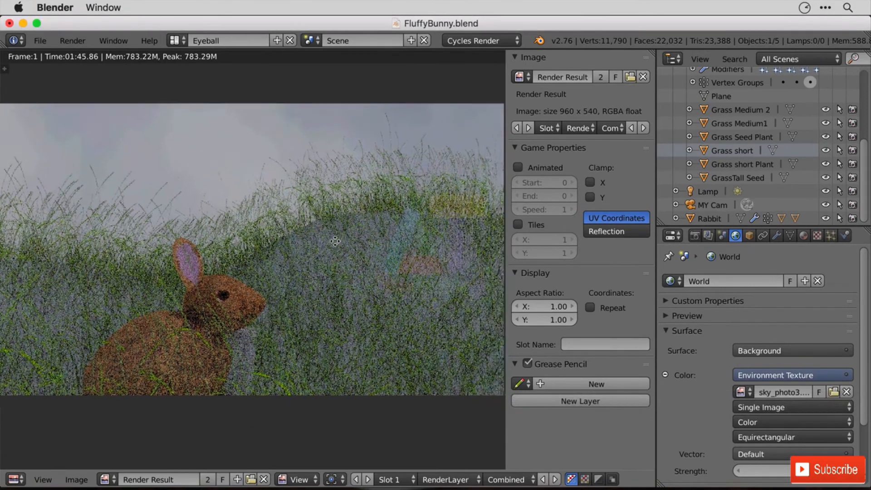
pyautogui.scroll(-2, 357, 305)
pyautogui.scroll(2, 299, 252)
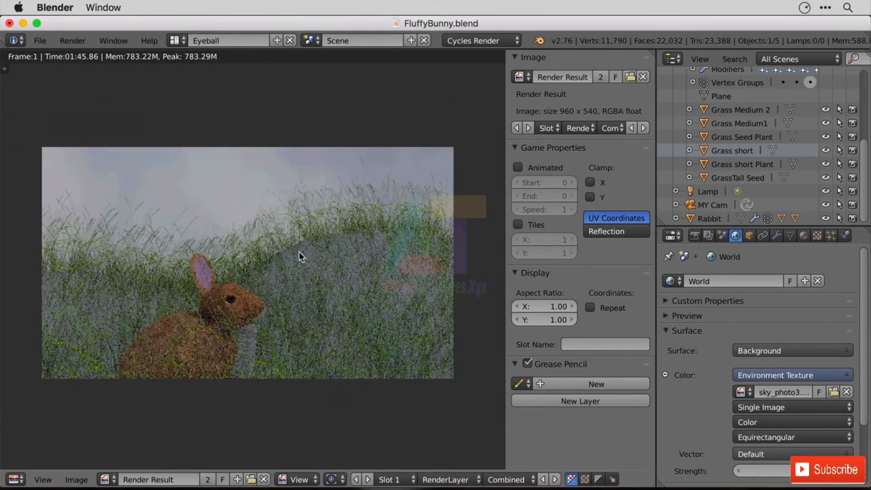
pyautogui.moveTo(297, 256); pyautogui.dragTo(285, 273, button='middle')
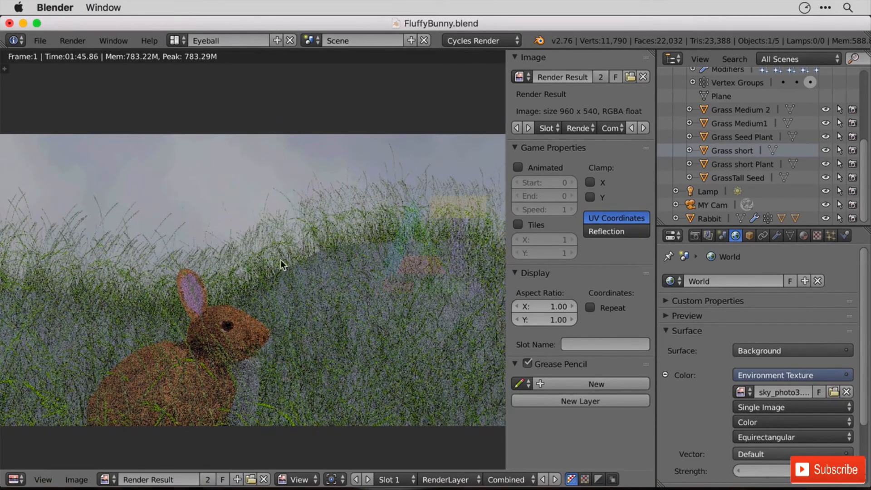
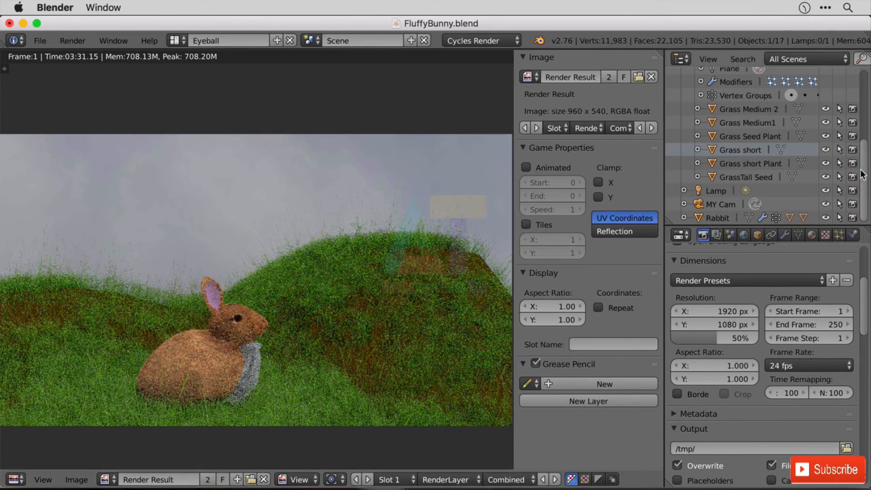
# Rename the ground plane's material to Soil
pyautogui.moveTo(863, 171); pyautogui.dragTo(790, 136)
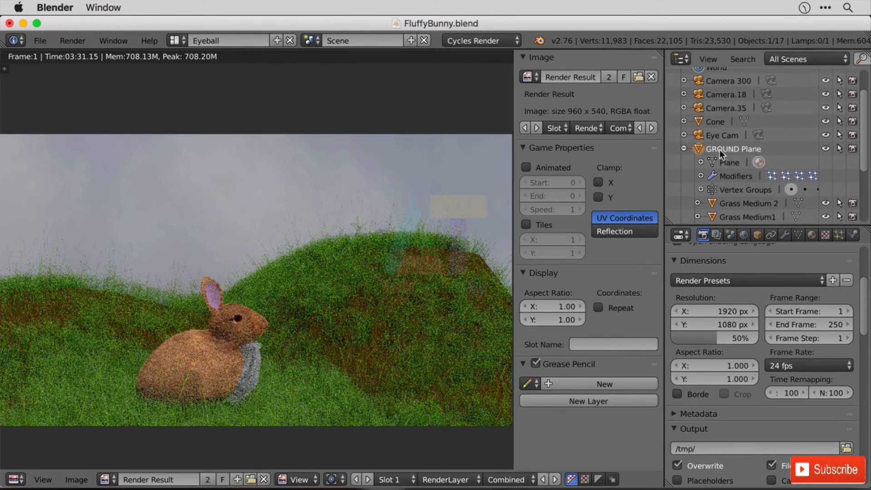
pyautogui.click(814, 237)
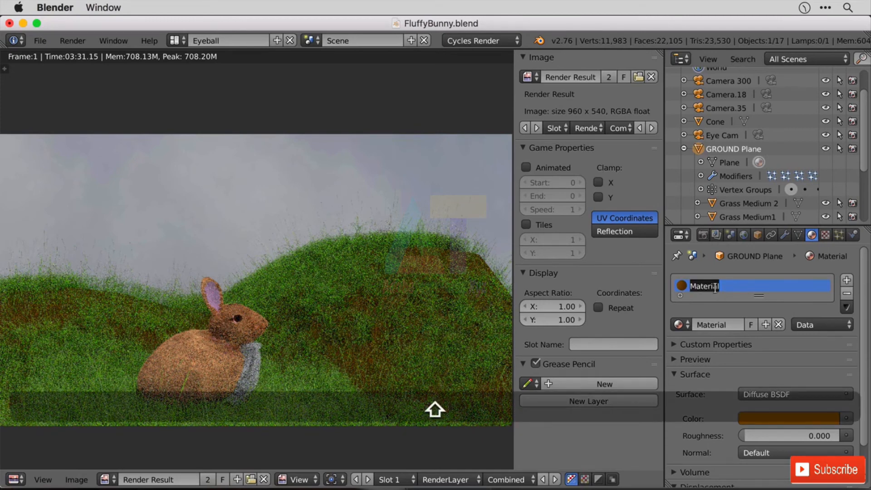
pyautogui.write('Soil')
pyautogui.press('Return')
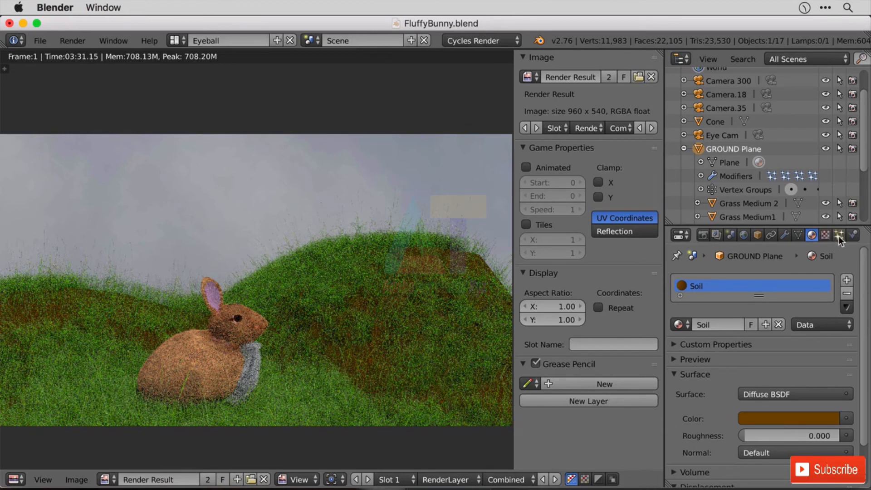
# Review the ground plane's vertex groups and its particle systems, selecting the Short Grass system
pyautogui.click(797, 239)
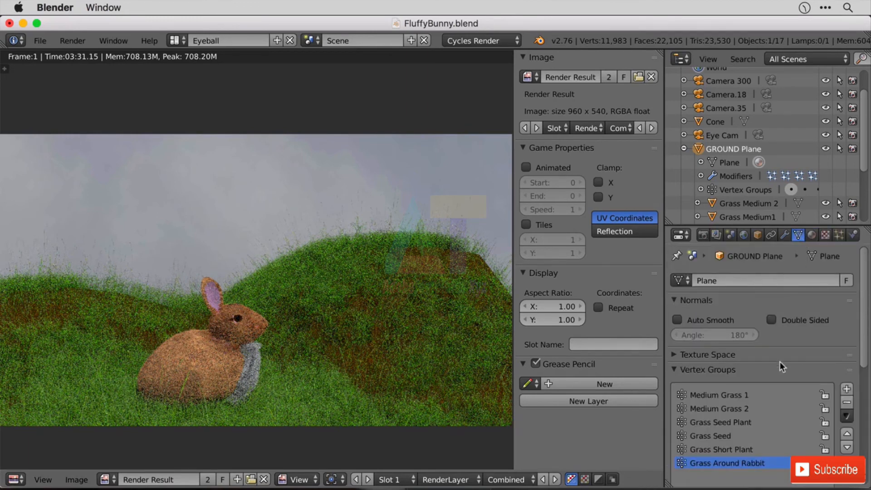
pyautogui.scroll(-3, 781, 364)
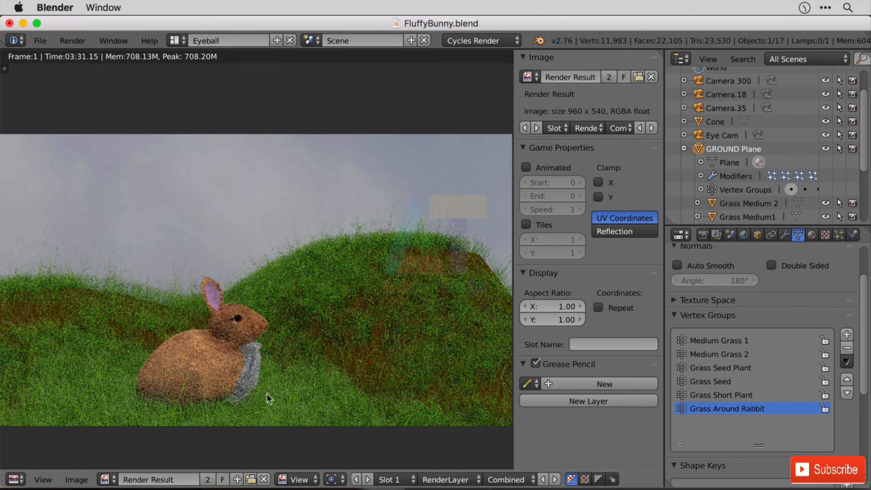
pyautogui.click(839, 235)
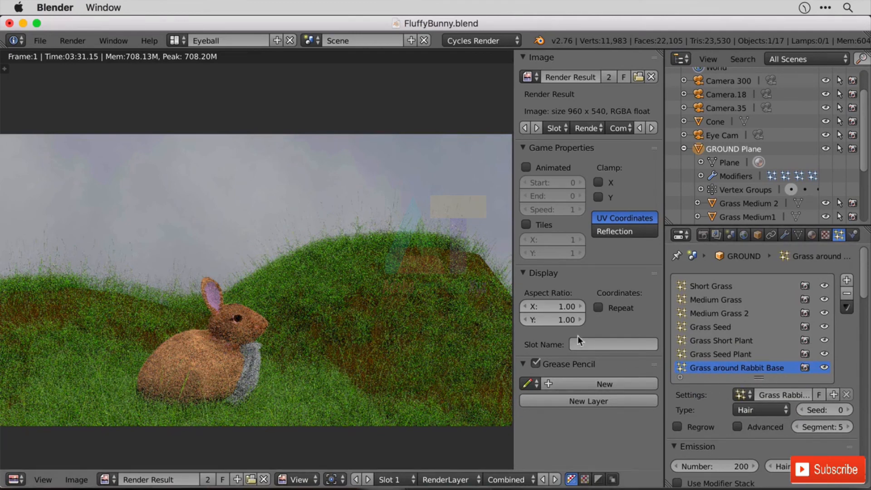
pyautogui.click(710, 287)
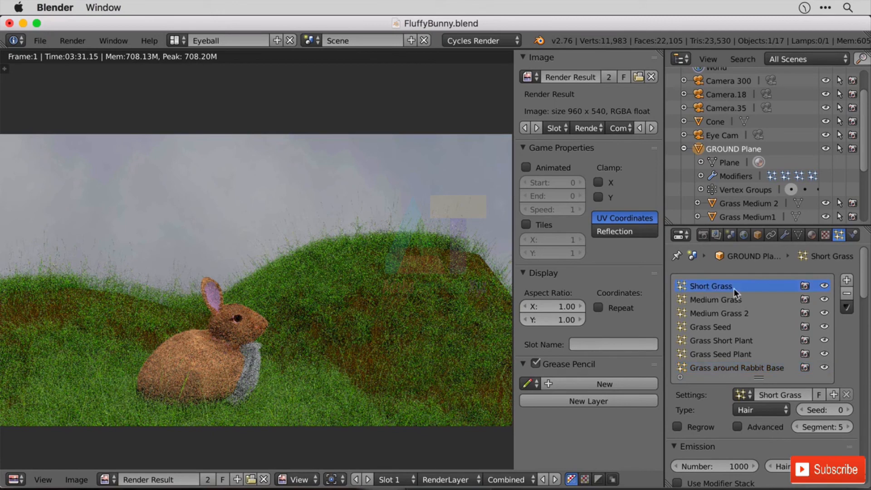
# Return to the 3D view and turn off render and viewport display for all of the ground plane's particle systems
pyautogui.click(15, 477)
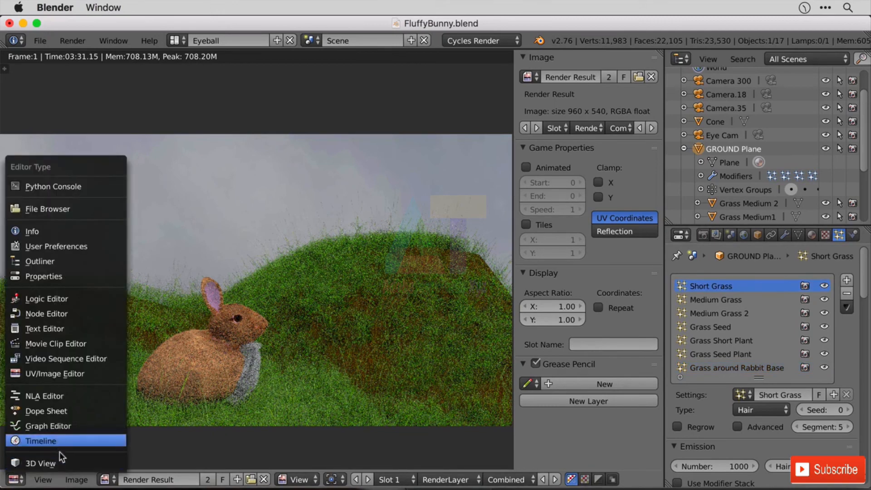
pyautogui.click(59, 462)
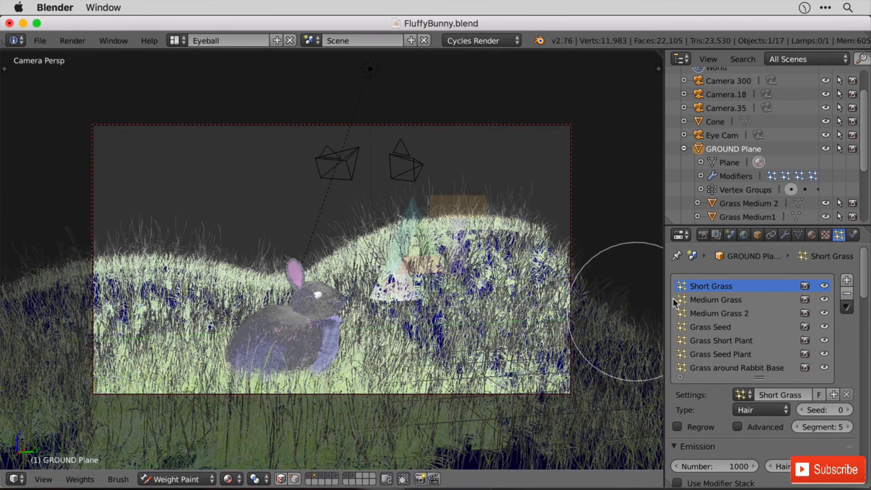
pyautogui.click(805, 300)
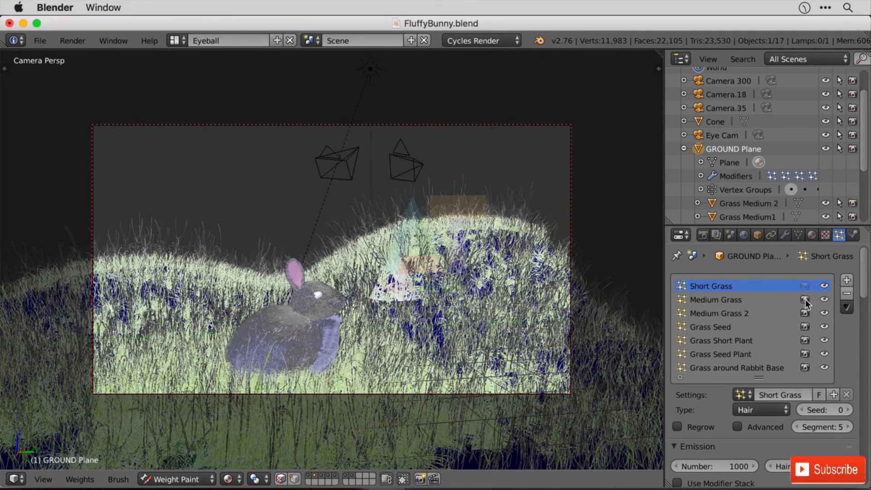
pyautogui.click(804, 330)
pyautogui.click(805, 342)
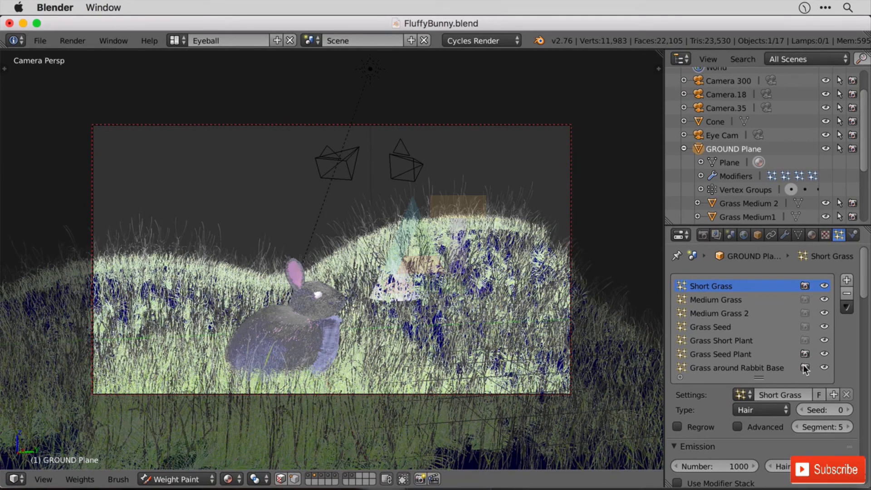
pyautogui.click(804, 365)
pyautogui.click(805, 284)
pyautogui.moveTo(826, 286); pyautogui.dragTo(825, 370)
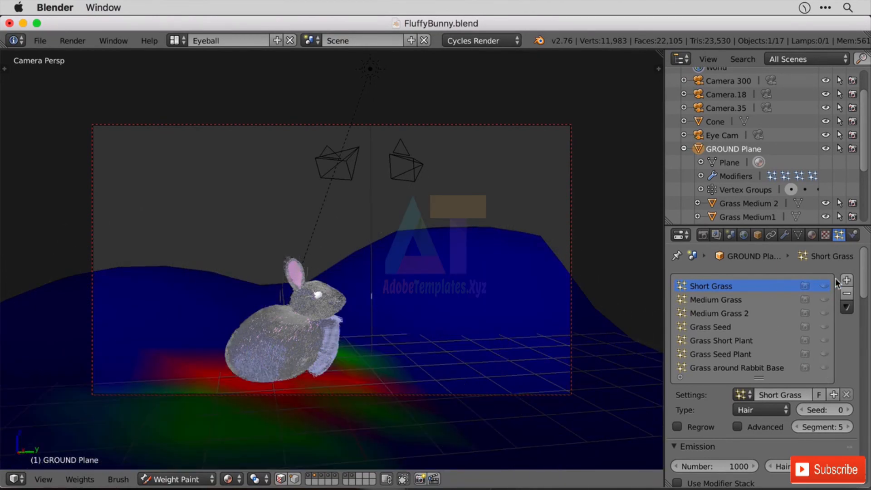
# Preview the Short Grass, Medium Grass, Medium Grass 2 and Grass Seed particle systems one at a time in the viewport
pyautogui.click(825, 286)
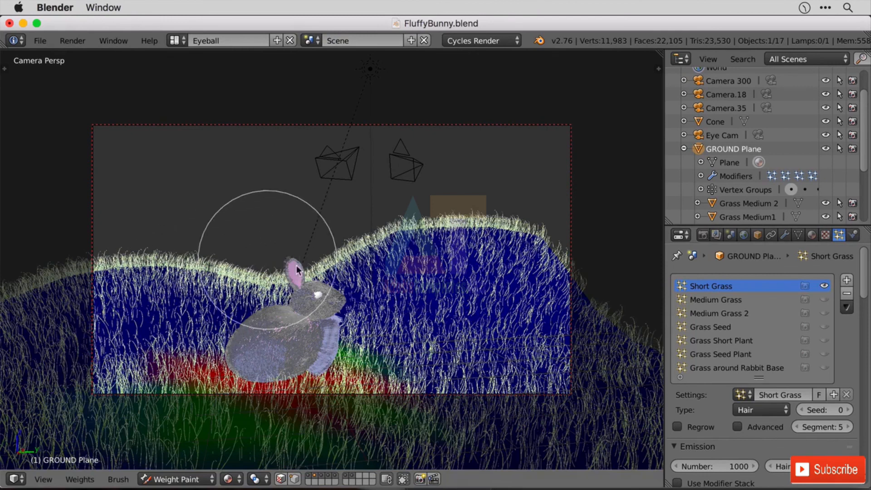
pyautogui.click(825, 287)
pyautogui.click(826, 300)
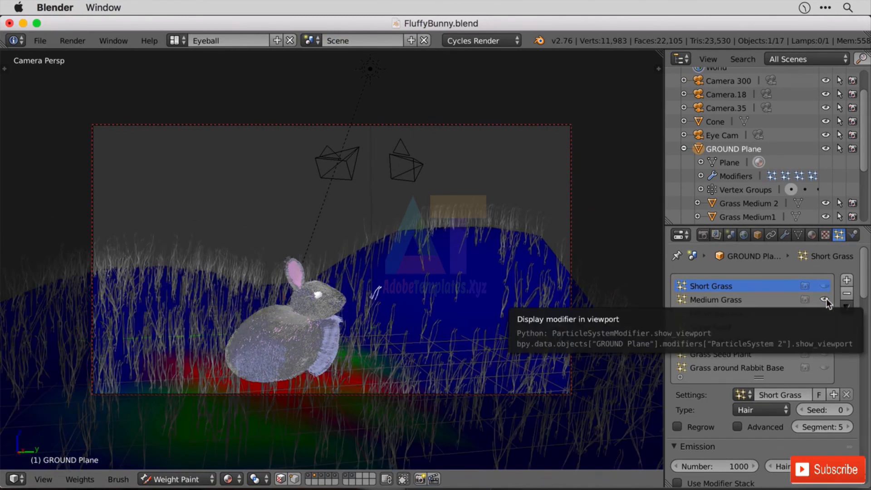
pyautogui.click(825, 300)
pyautogui.click(825, 314)
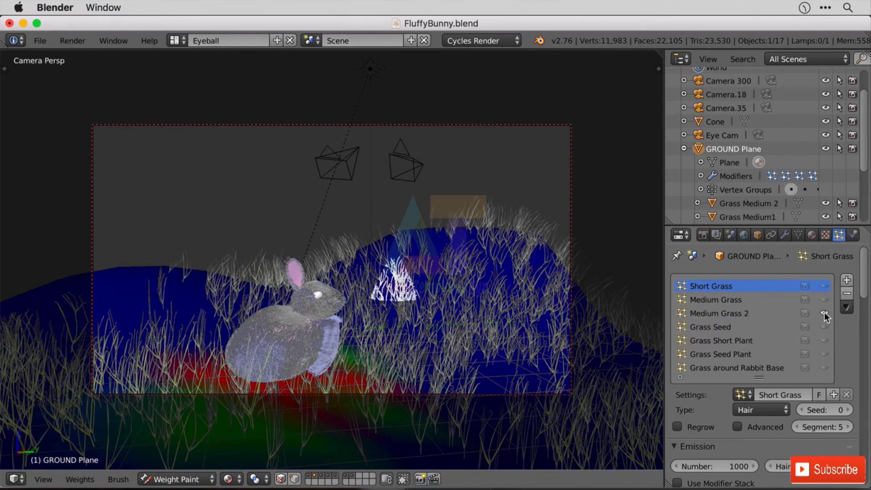
pyautogui.click(826, 314)
pyautogui.click(824, 327)
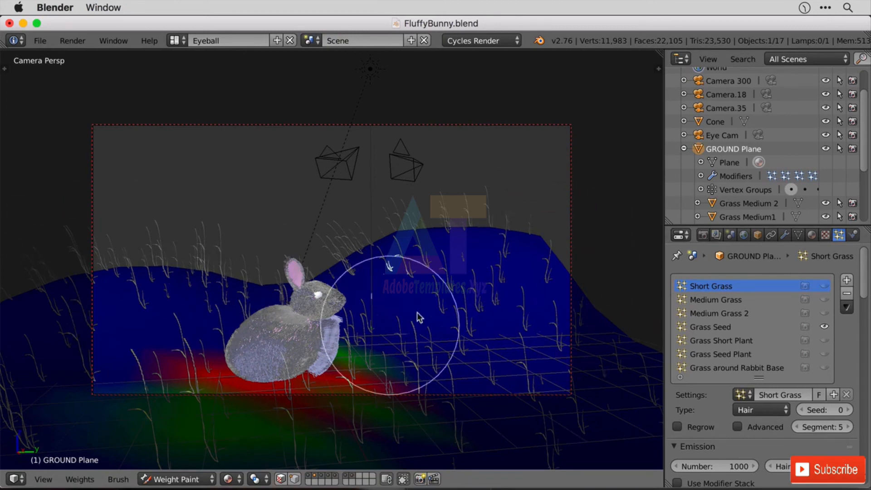
pyautogui.click(824, 327)
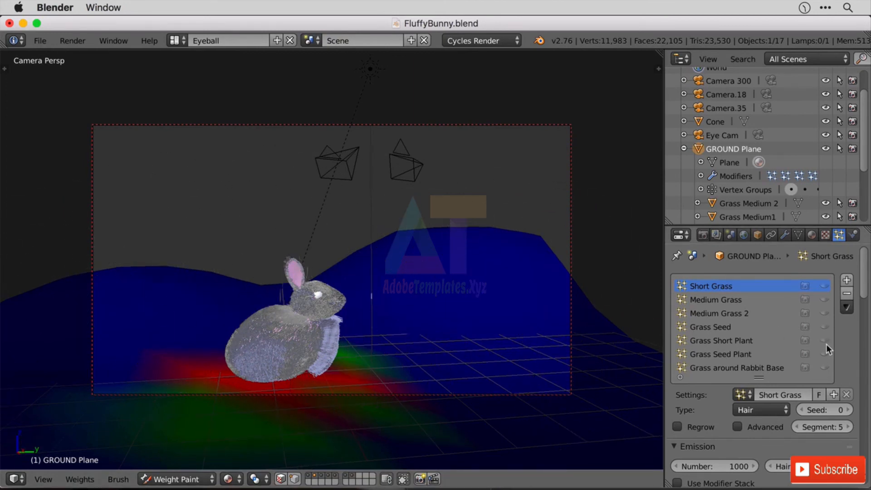
# Preview Grass Short Plant, Grass around Rabbit Base and Grass Seed Plant individually in the viewport, and bring back the rendered image
pyautogui.click(825, 341)
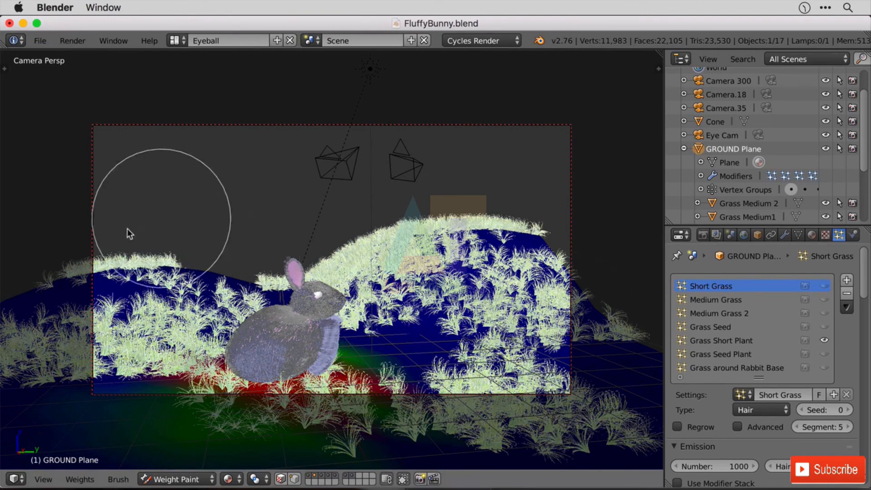
pyautogui.click(825, 341)
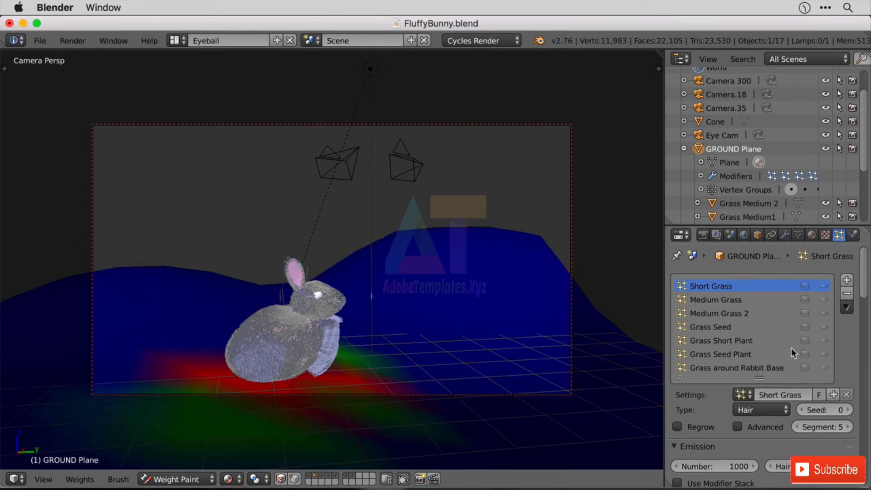
pyautogui.click(825, 368)
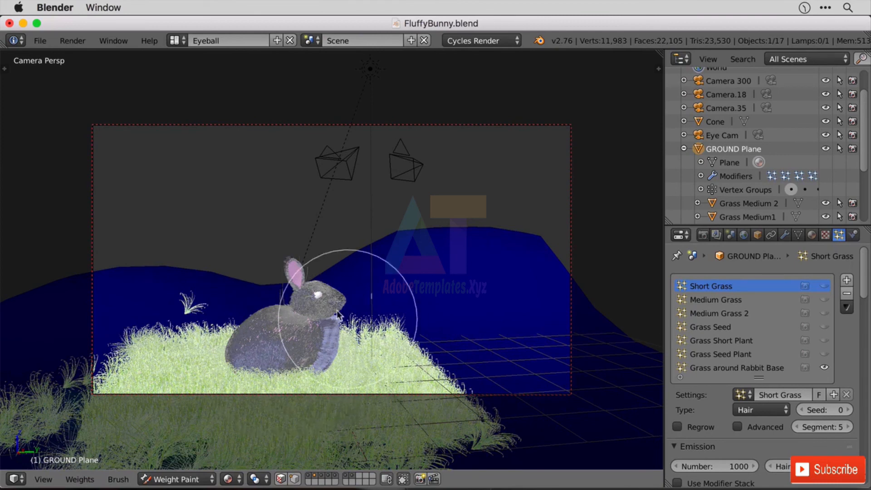
pyautogui.click(826, 366)
pyautogui.click(825, 355)
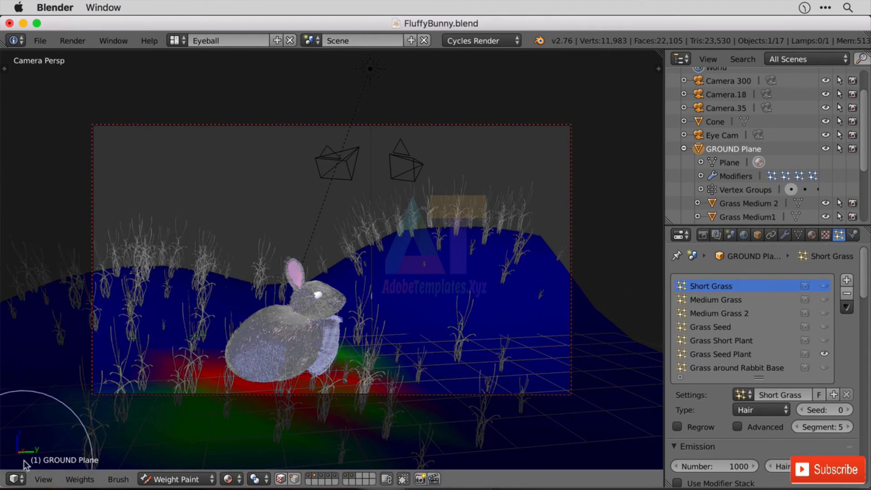
pyautogui.click(16, 479)
pyautogui.click(68, 374)
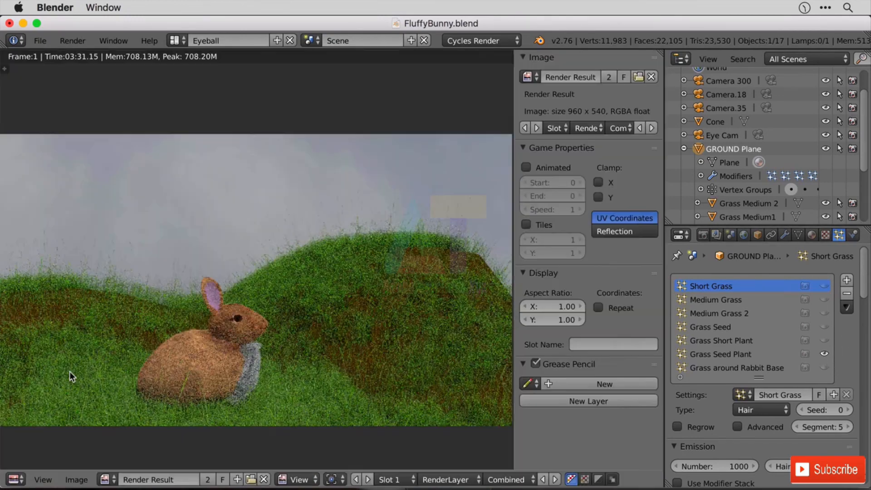